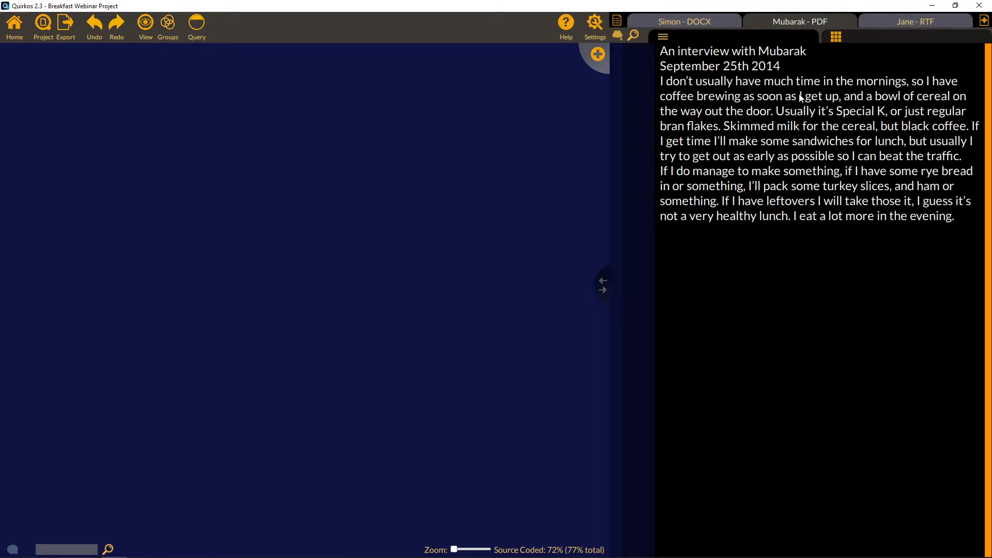
Examine the source properties of the PDF interview and return to its text.
left_click(838, 36)
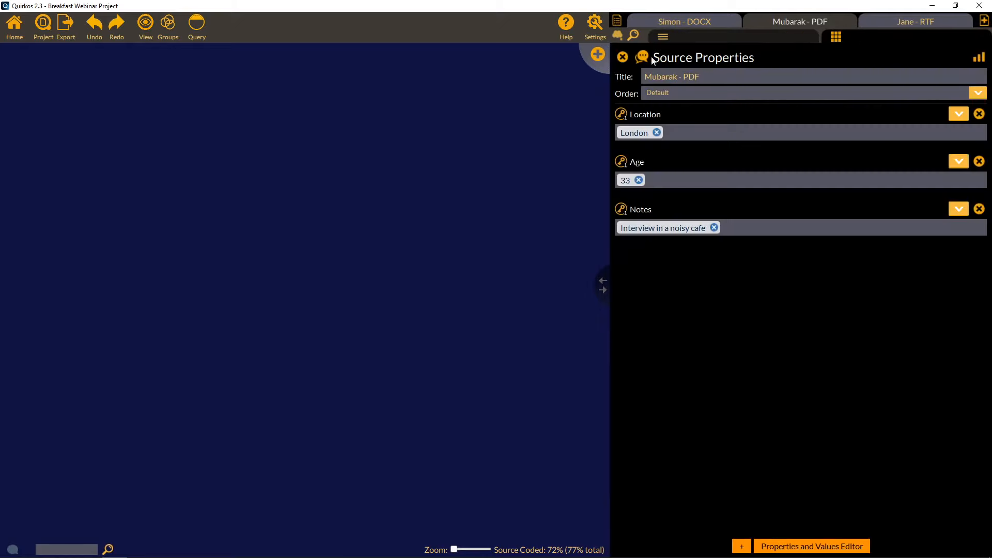
left_click(623, 58)
left_click(836, 37)
left_click(836, 38)
left_click(836, 38)
left_click(836, 38)
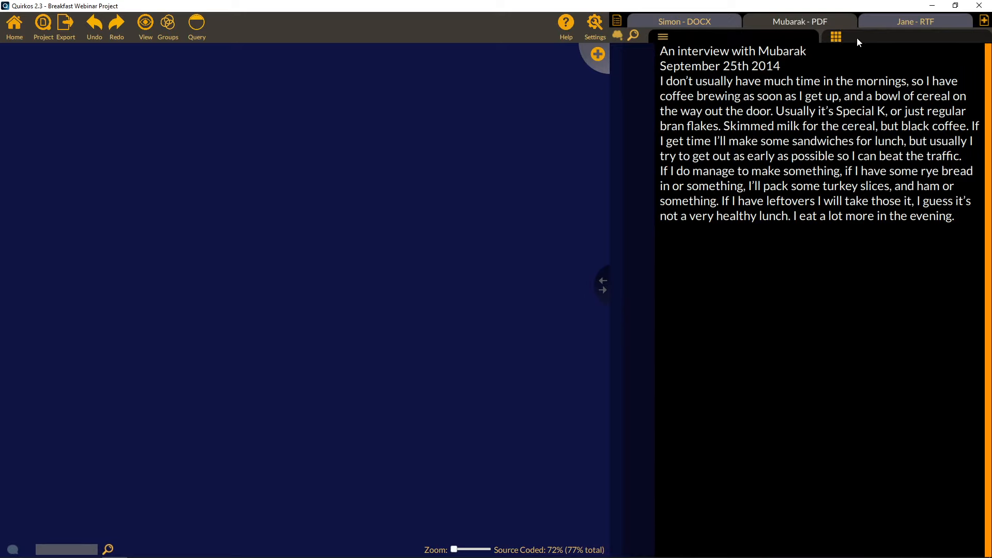
Compare the text and properties views of the PDF source, and open the DOCX interview's text.
left_click(717, 22)
left_click(777, 20)
left_click(834, 38)
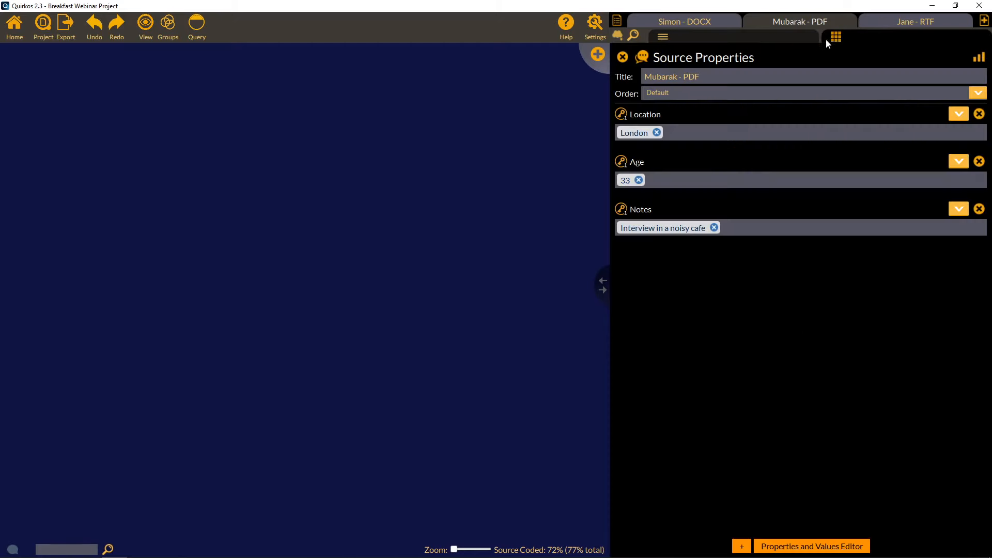
left_click(835, 37)
left_click(834, 38)
left_click(801, 38)
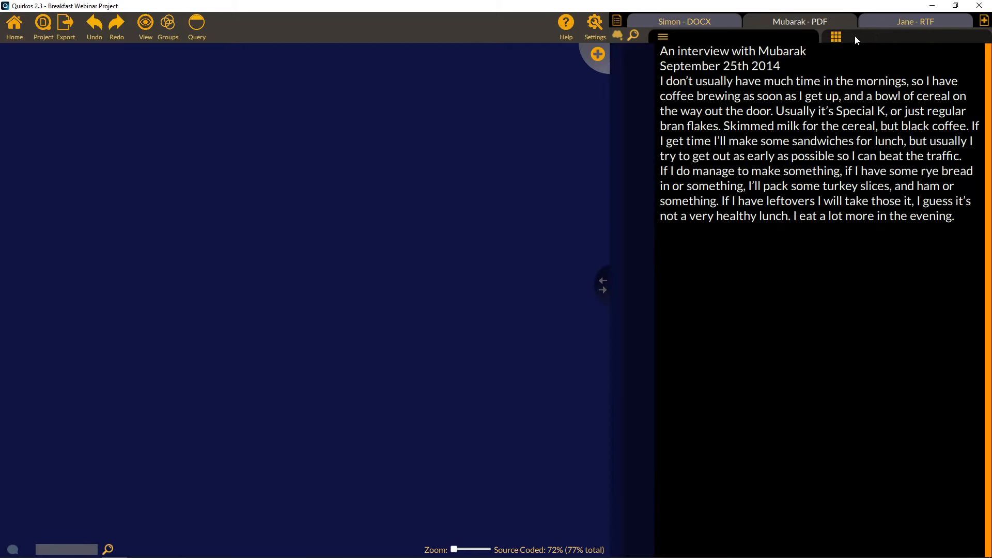
left_click(864, 36)
left_click(783, 37)
left_click(706, 26)
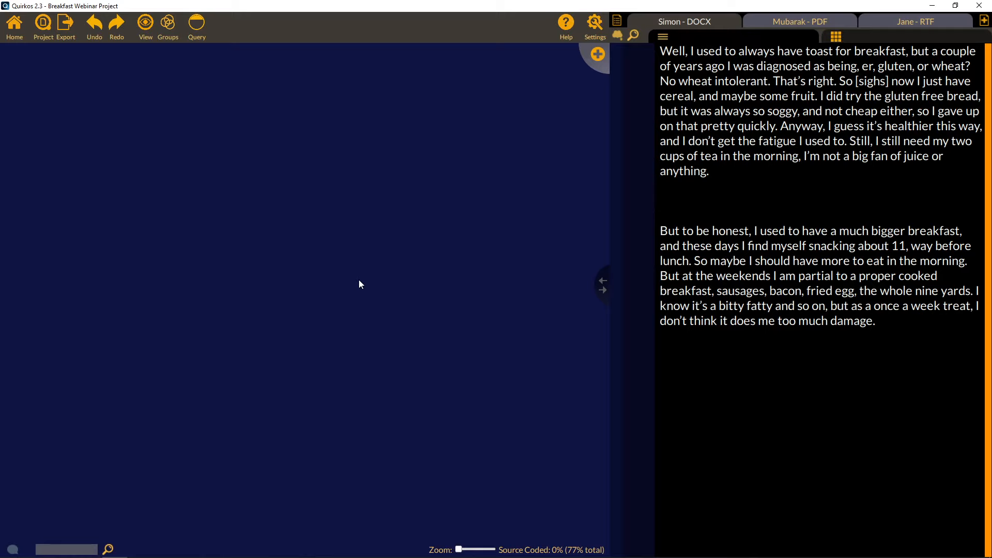
Create a new Quirk titled Toast with the description "That stuff which is heated bread".
left_click(598, 55)
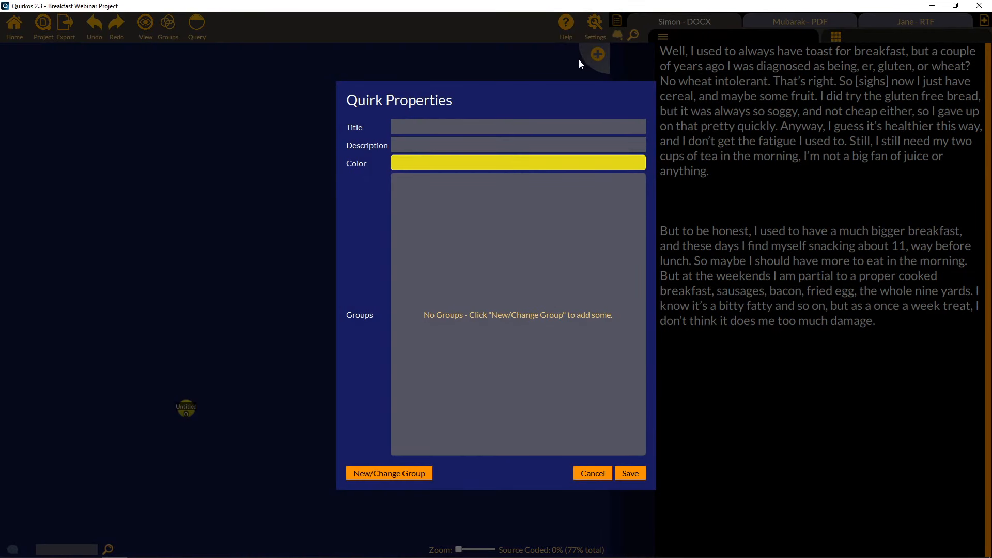
type("Toast")
type("That stuff")
type(" which is heated b")
type("read")
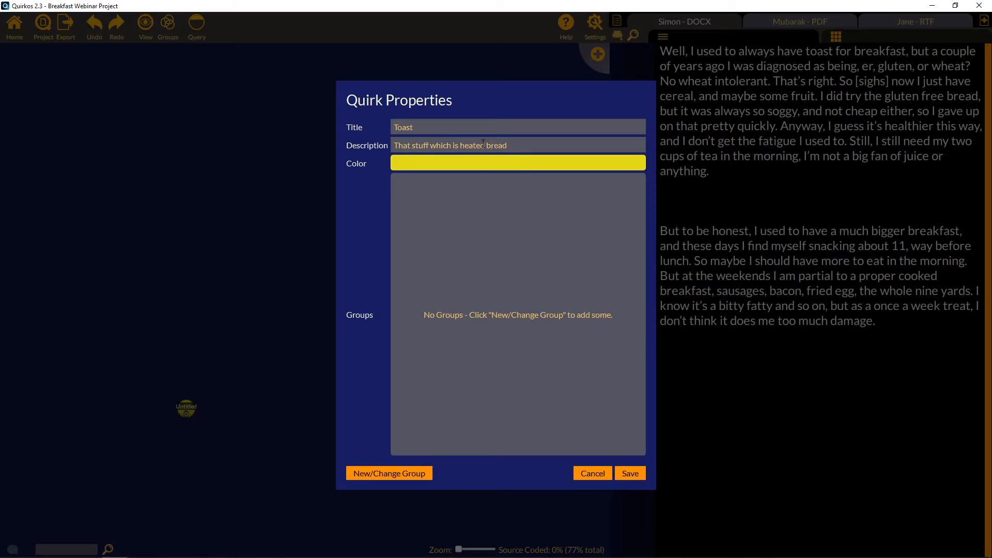
Set the Toast Quirk's color to the basic brown #aa5500 and save its properties.
left_click(476, 166)
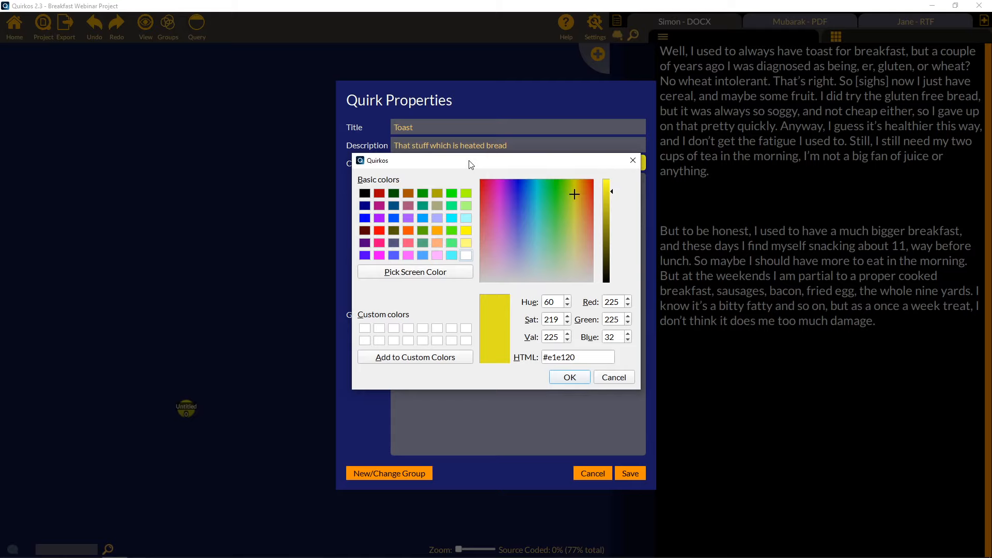
left_click(408, 194)
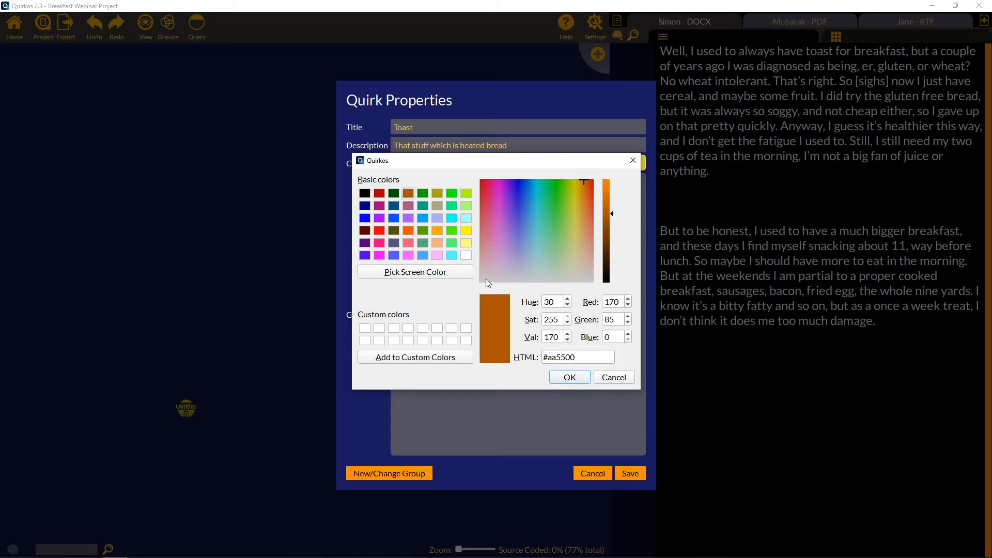
left_click(579, 379)
left_click(633, 470)
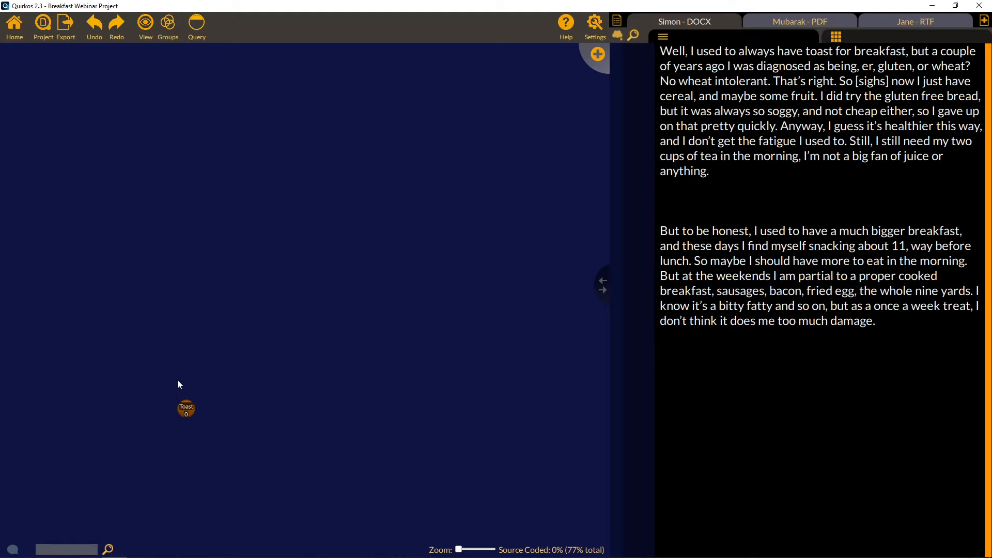
Move the Toast Quirk to the upper-right area of the canvas, close to the source text.
left_click(187, 410)
left_click_drag(371, 219, 513, 188)
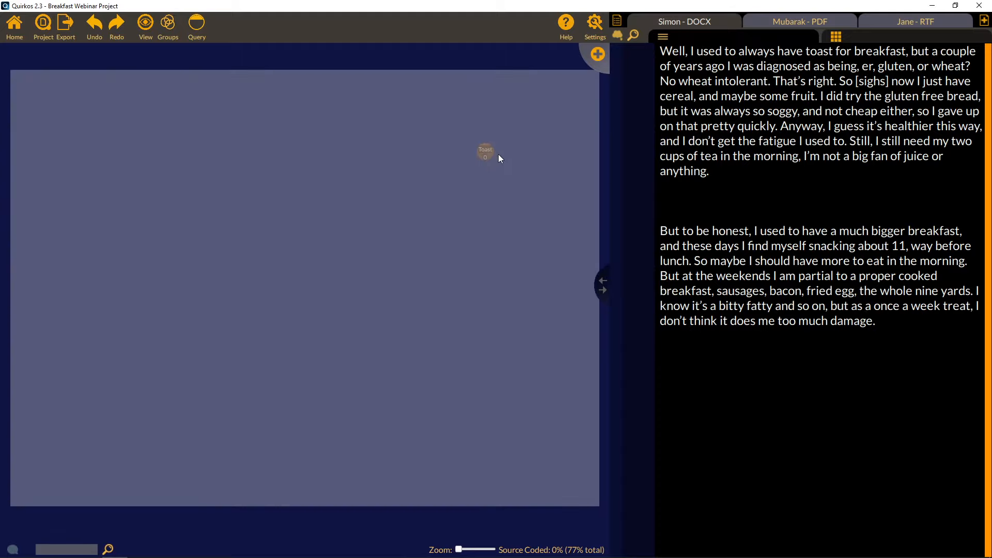
left_click_drag(498, 154, 497, 150)
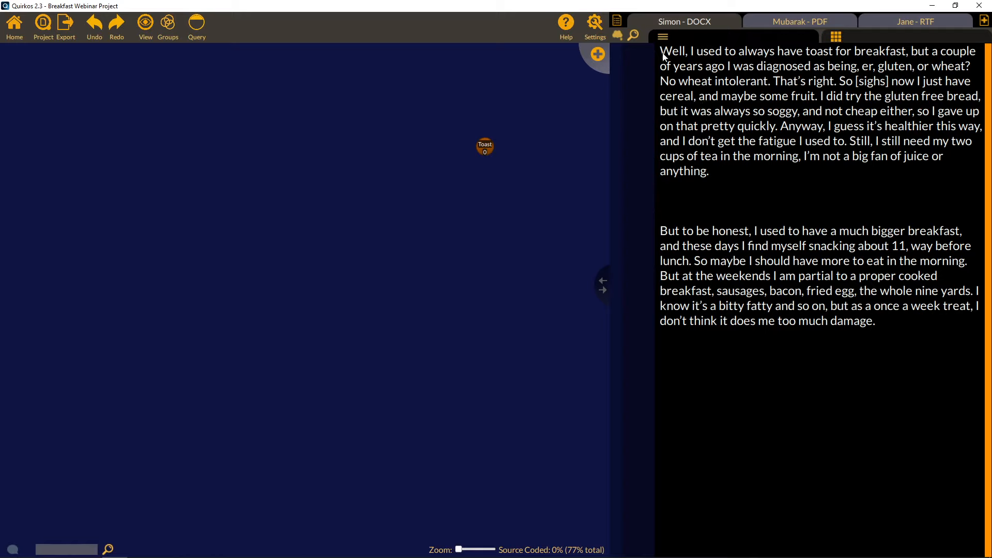
Code the opening passage from "Well, I used to always have toast" through "No wheat intolerant." to the Toast Quirk.
left_click_drag(662, 52, 774, 89)
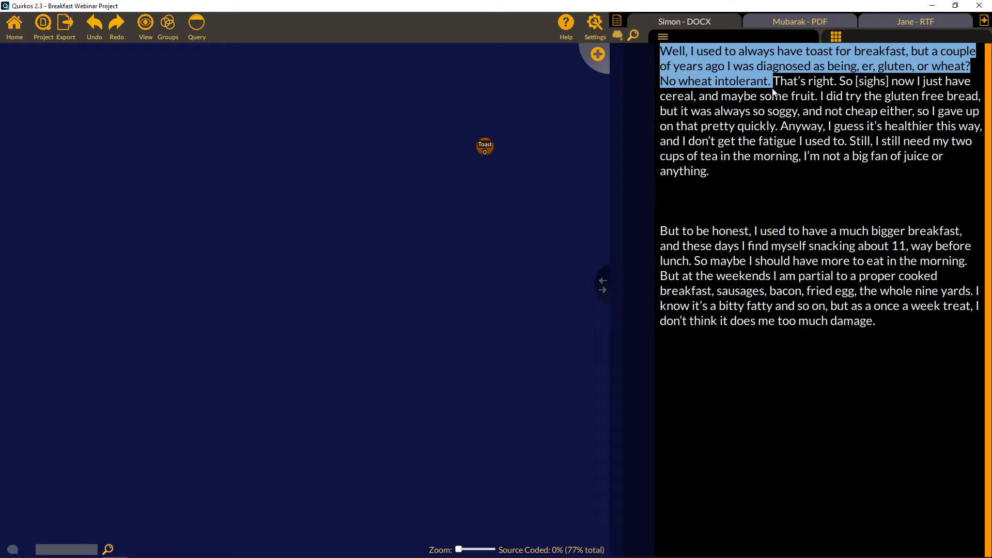
left_click(774, 90)
left_click_drag(662, 52, 776, 89)
left_click_drag(794, 60, 489, 146)
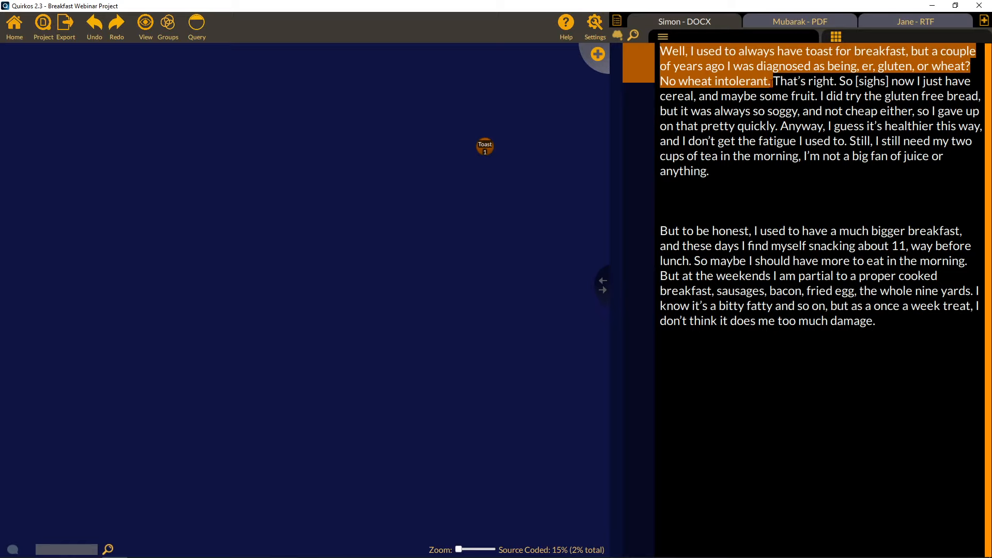
Code the same opening passage to a new orange Quirk titled Wheat Intolerance.
left_click_drag(773, 81, 649, 46)
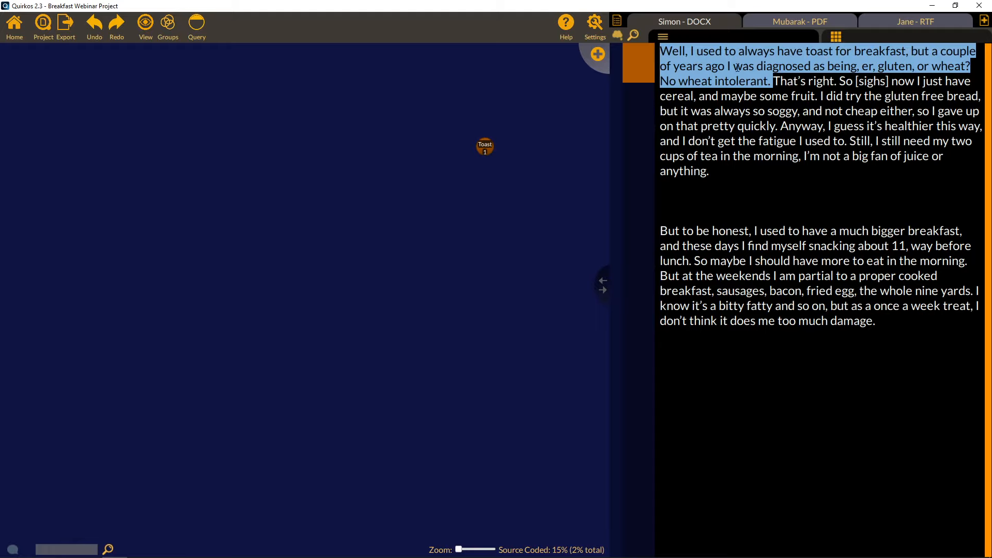
left_click_drag(737, 68, 591, 59)
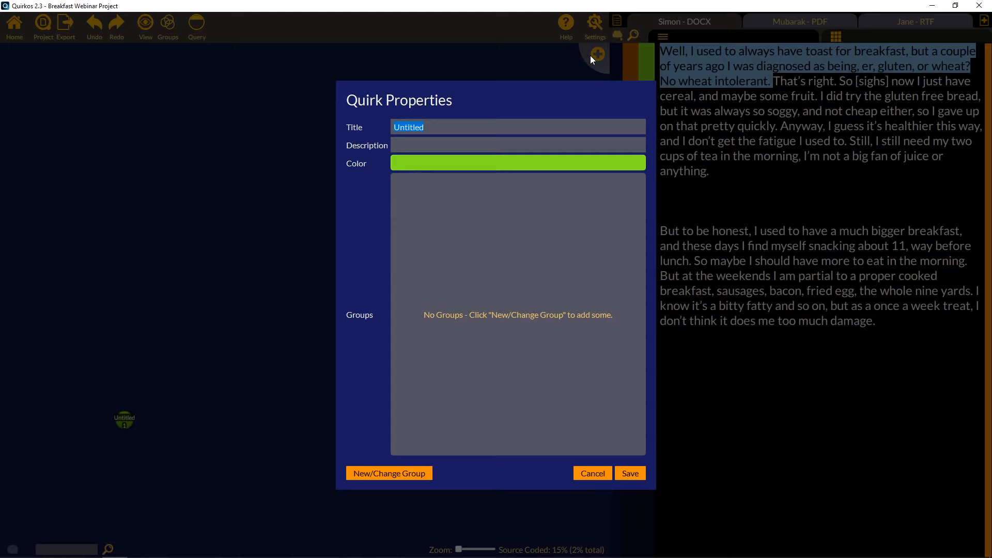
type("Wheat Intolerance")
left_click(491, 164)
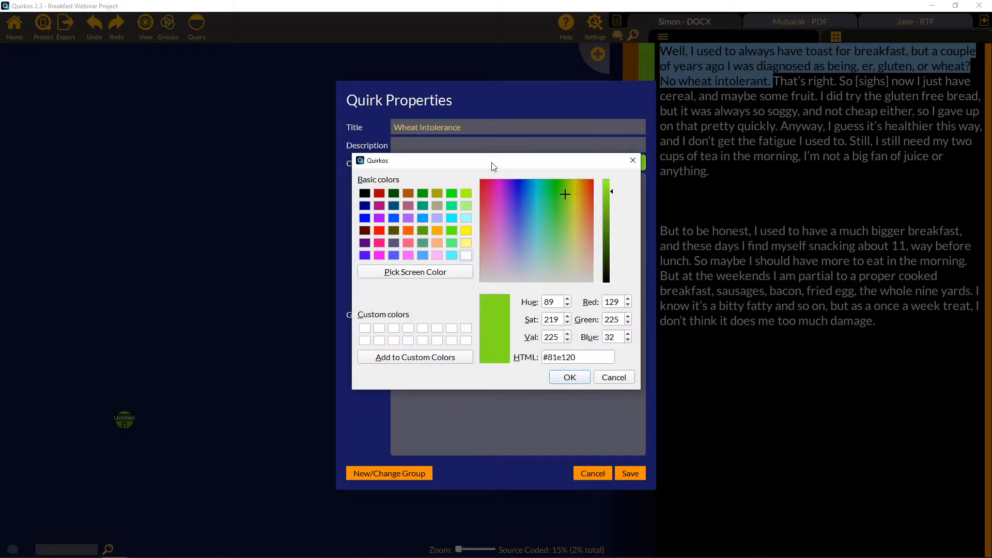
left_click(408, 230)
left_click(578, 379)
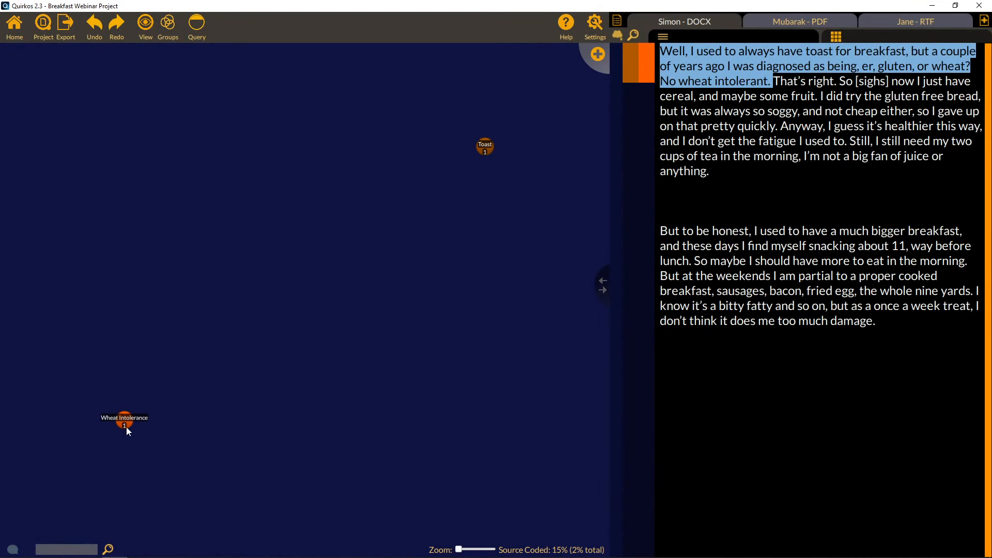
Place Wheat Intolerance just below Toast and code the passage "I did try the gluten free bread" through "pretty quickly." to it.
left_click_drag(122, 420, 458, 212)
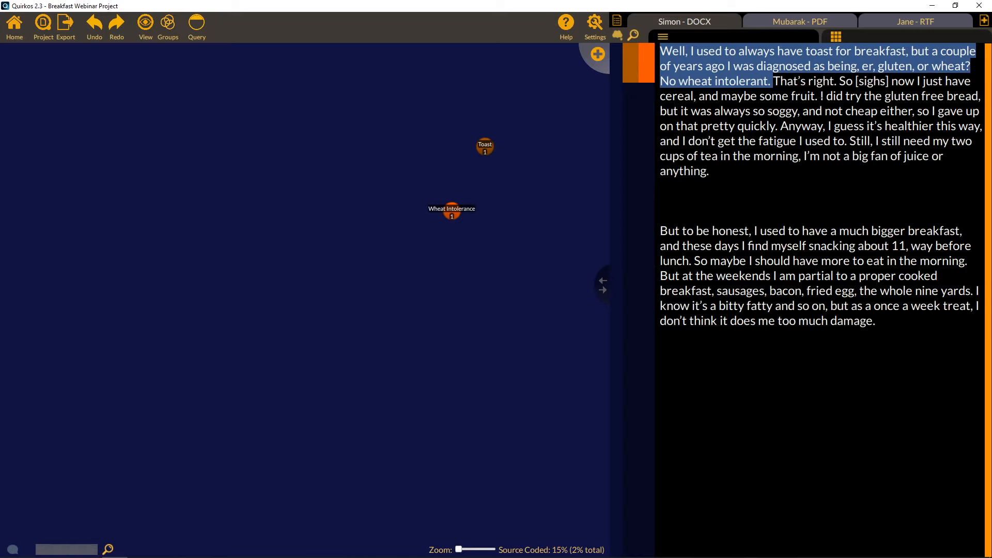
left_click_drag(821, 96, 779, 126)
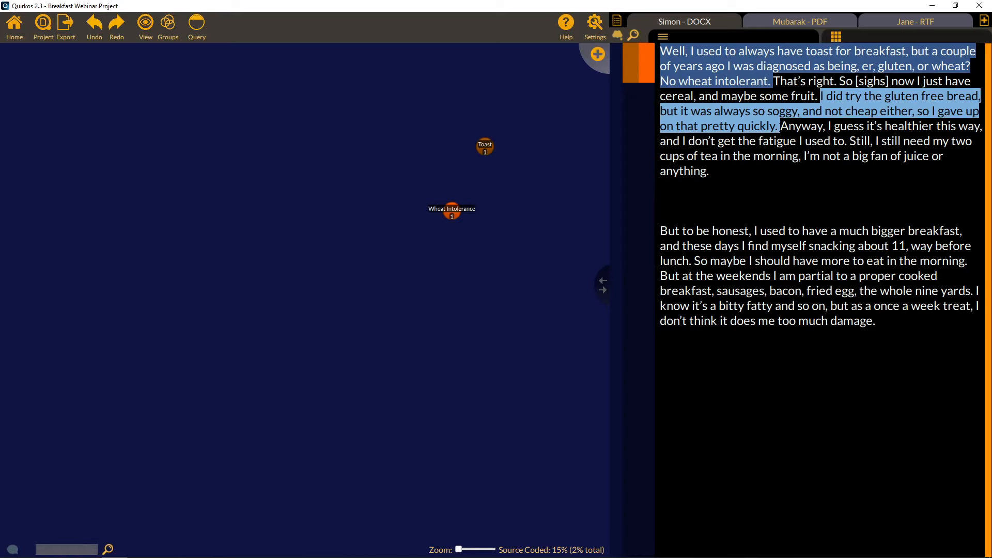
left_click_drag(911, 103, 453, 209)
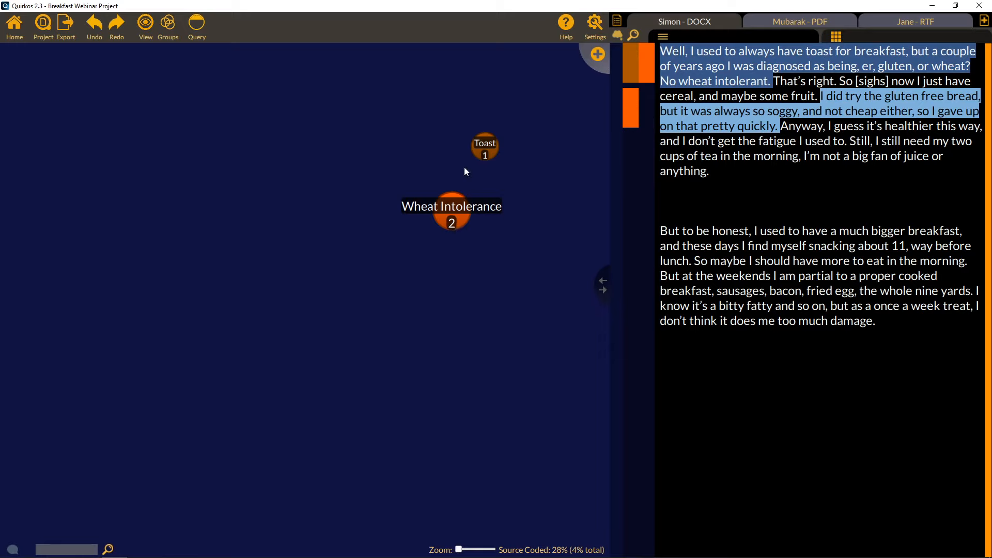
Turn off the display of the number of codings on the Quirks.
left_click(142, 30)
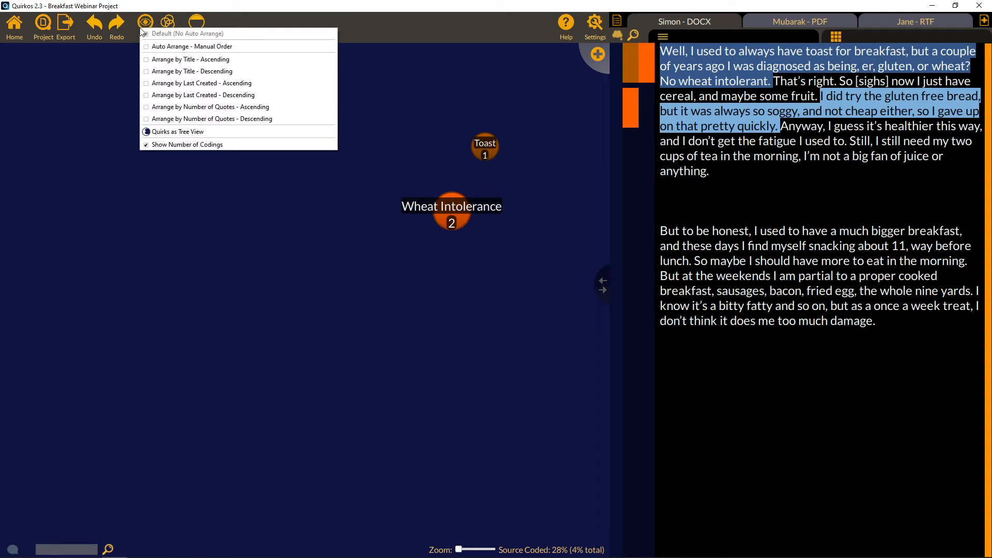
left_click(166, 145)
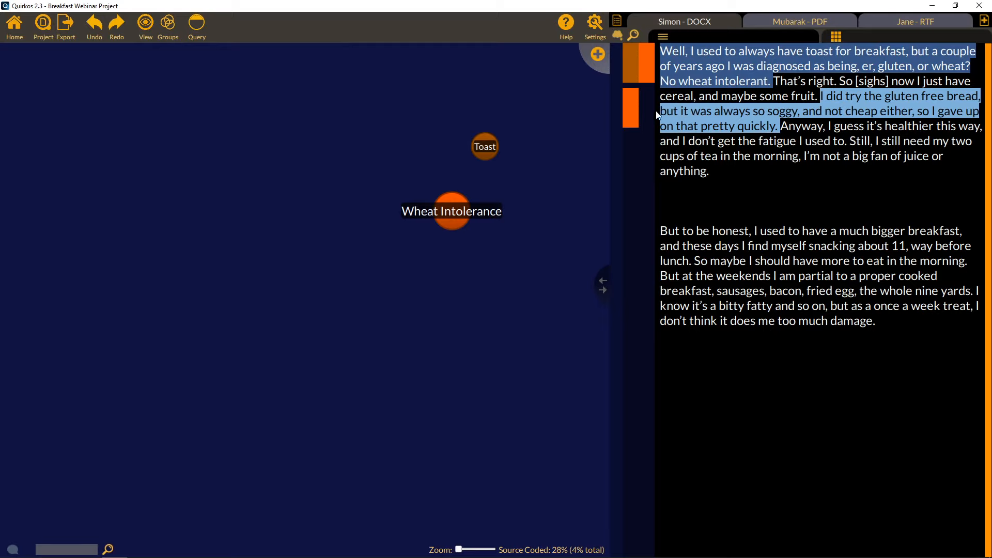
left_click(697, 141)
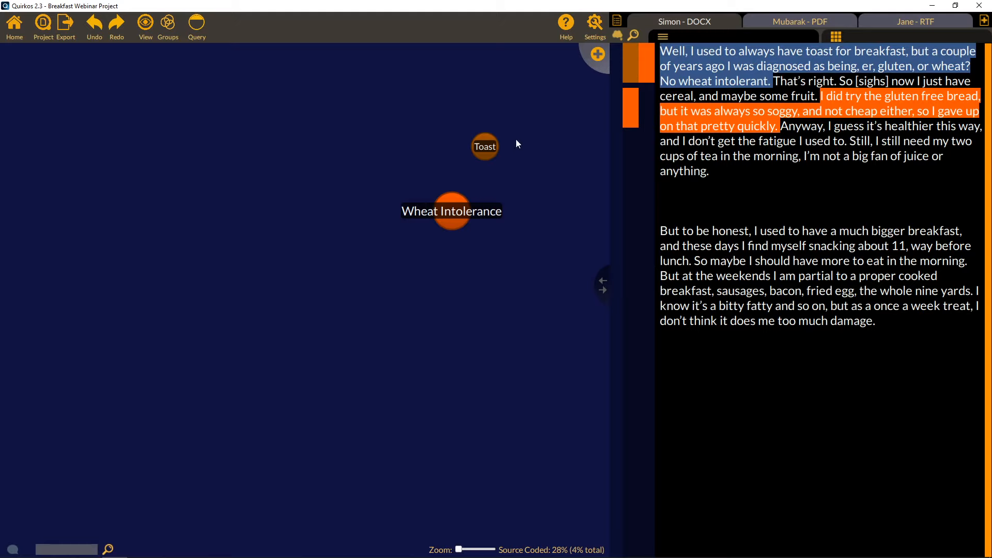
Review the quotes coded to Wheat Intolerance in its overview and return to the main canvas.
double_click(457, 211)
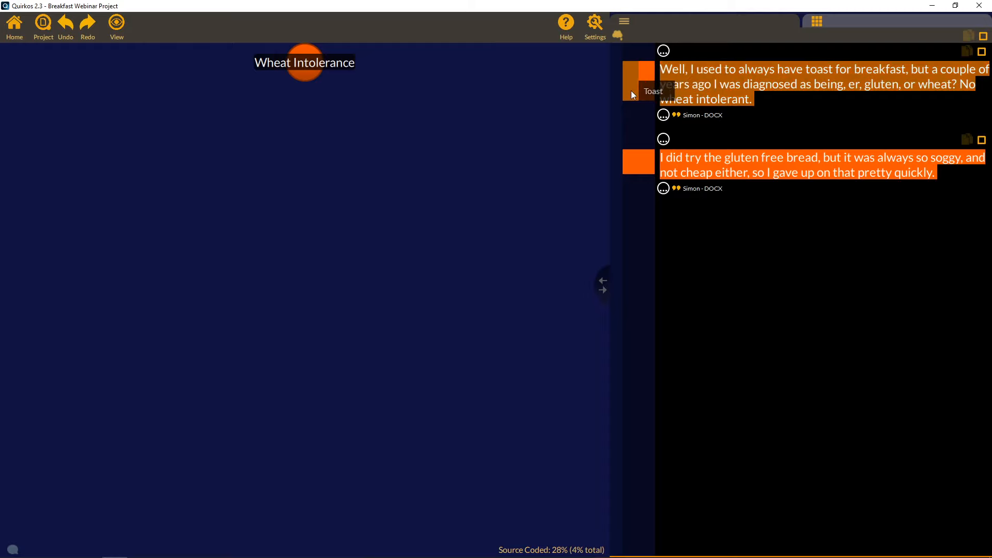
left_click(9, 36)
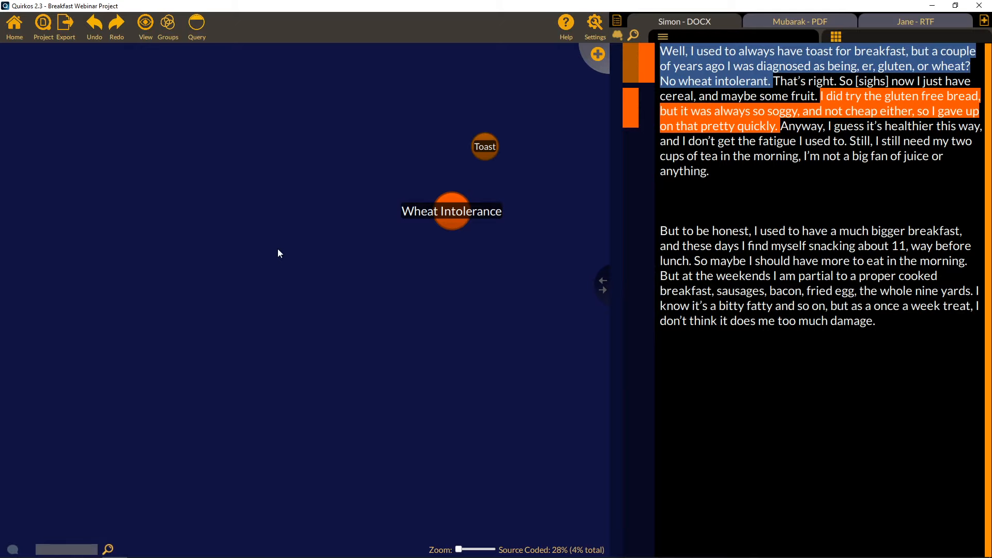
Shift the Toast Quirk slightly to the right and create a new Quirk titled Bread.
left_click_drag(498, 139, 527, 147)
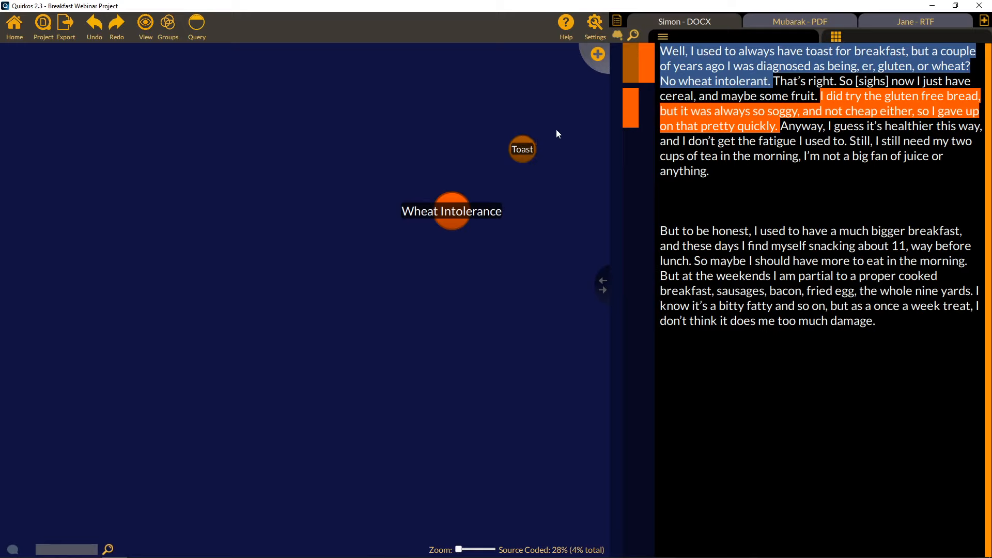
left_click(593, 58)
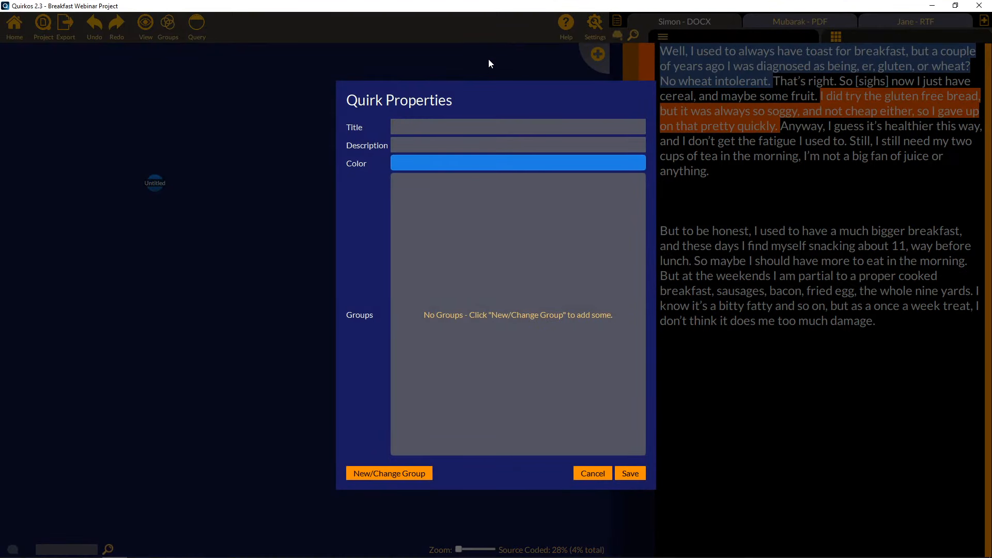
type("Bread")
left_click(630, 474)
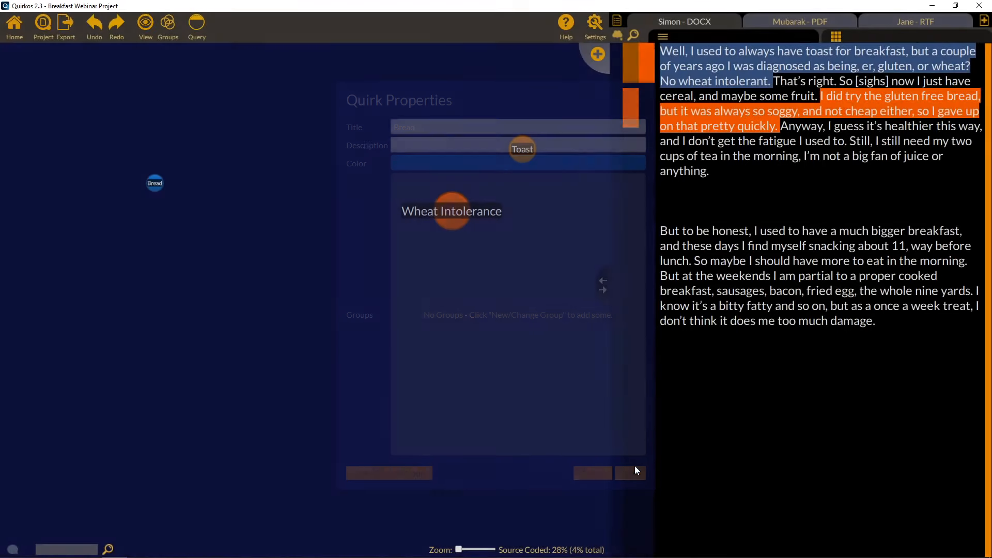
Create another Quirk titled Crumpets, keeping its default color.
left_click(597, 56)
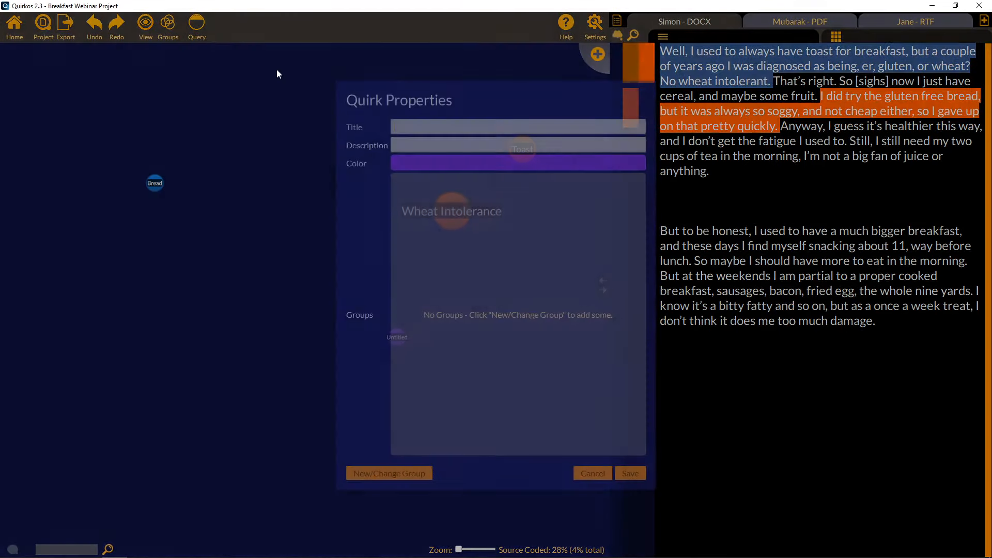
type("C")
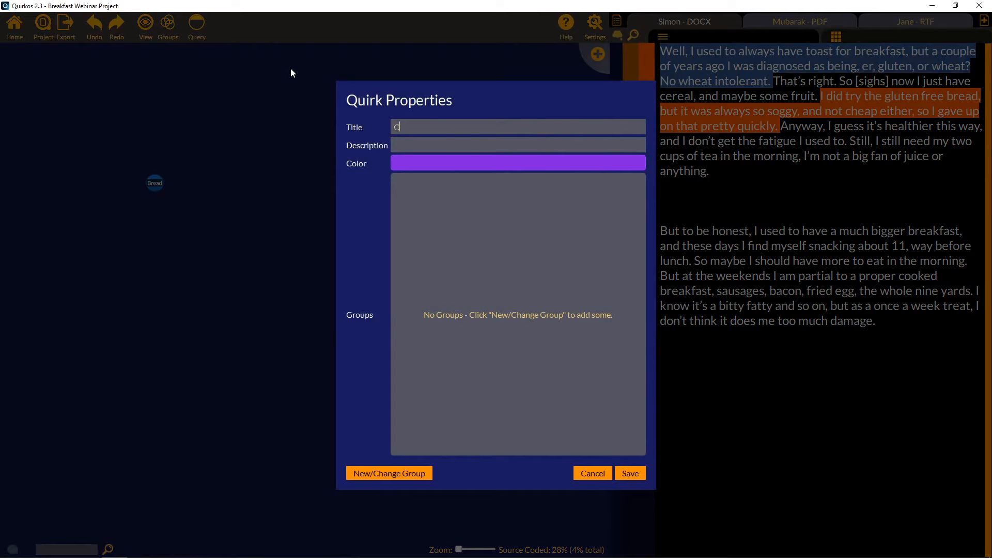
type("rumpets")
left_click(630, 473)
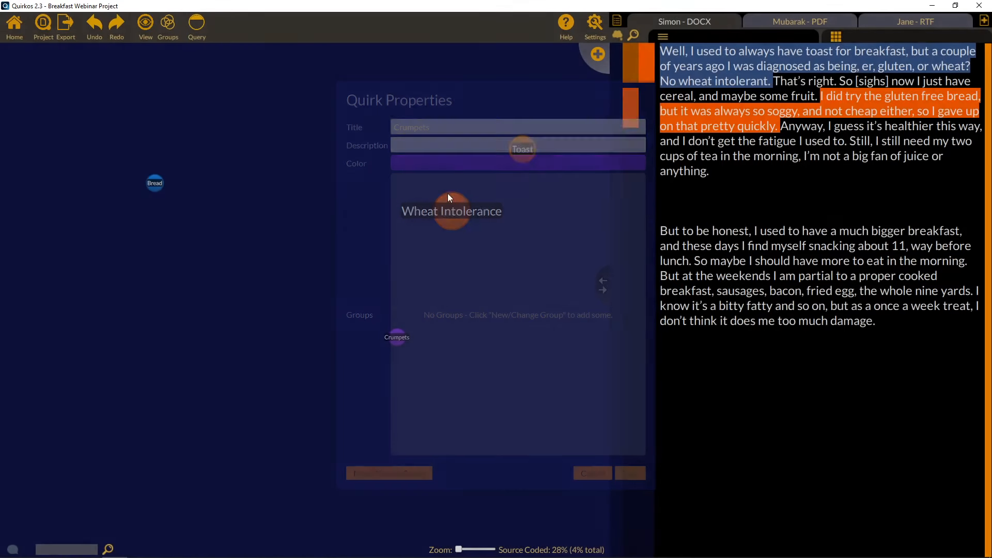
Place the Bread and Crumpets Quirks beside Toast, with Bread above Crumpets.
left_click_drag(153, 186, 498, 122)
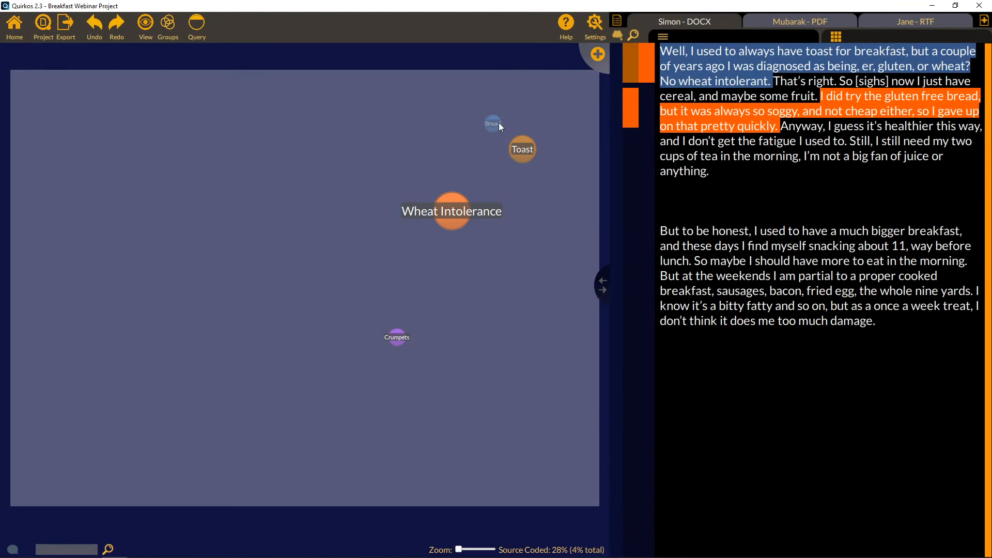
left_click_drag(397, 335, 480, 156)
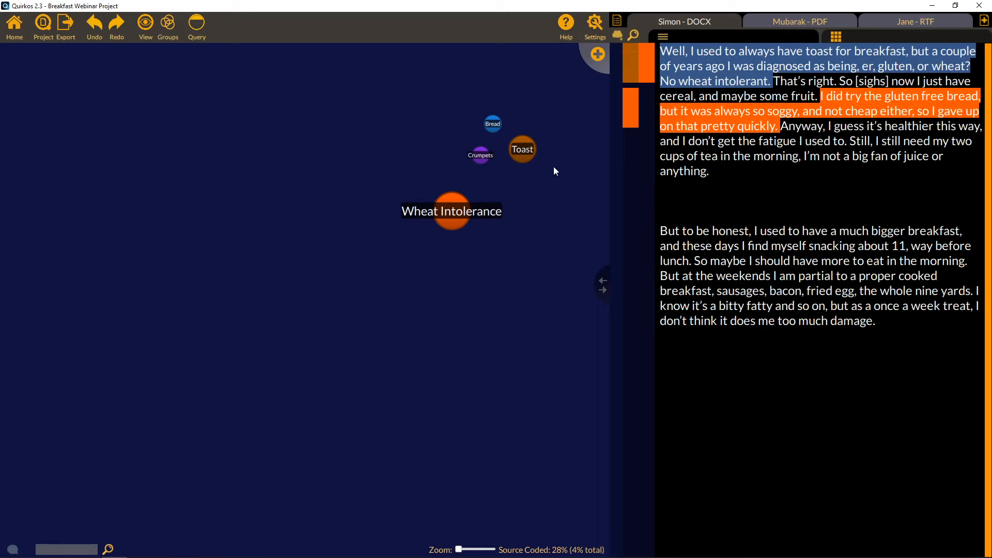
Rename the Bread Quirk as "Bread products" and save its properties.
right_click(489, 123)
left_click(519, 85)
right_click(497, 123)
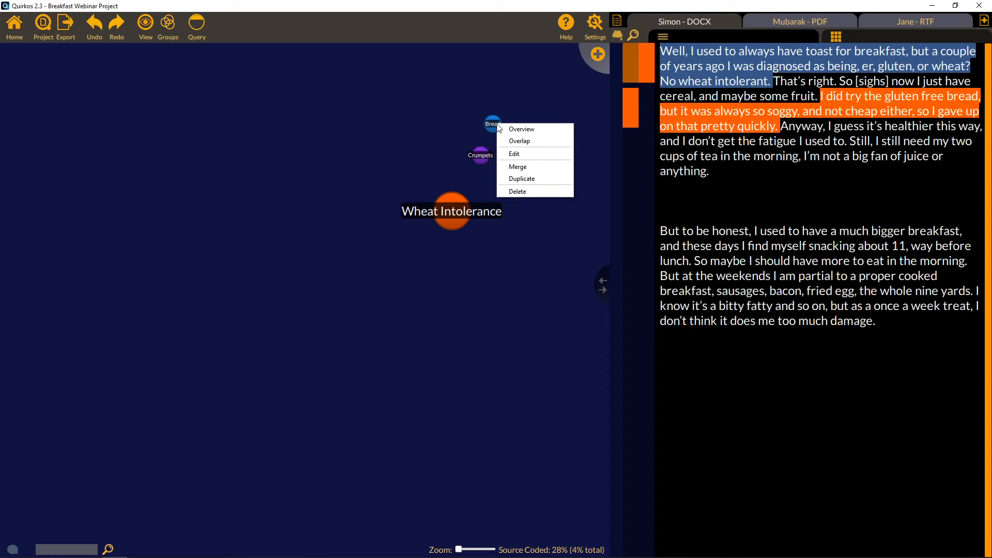
left_click(521, 154)
type("prod")
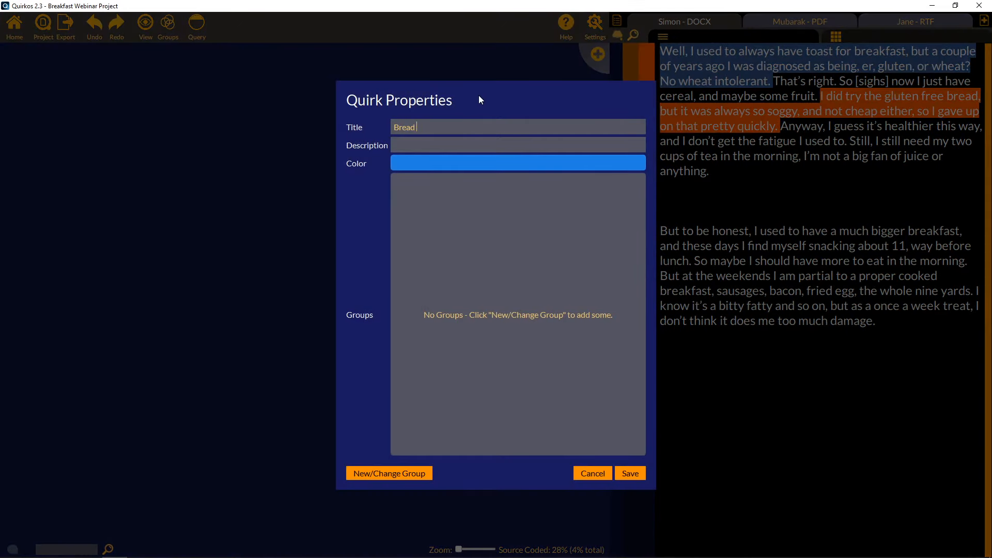
type("ucts")
left_click(631, 471)
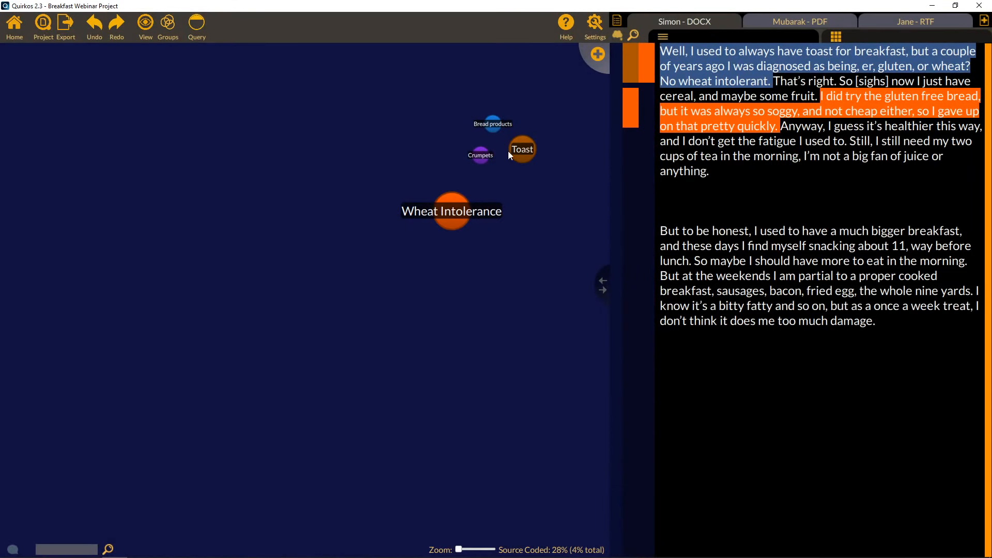
Group the Toast and Crumpets Quirks under Bread products, shifting the cluster slightly to the right on the canvas.
left_click_drag(531, 141, 502, 79)
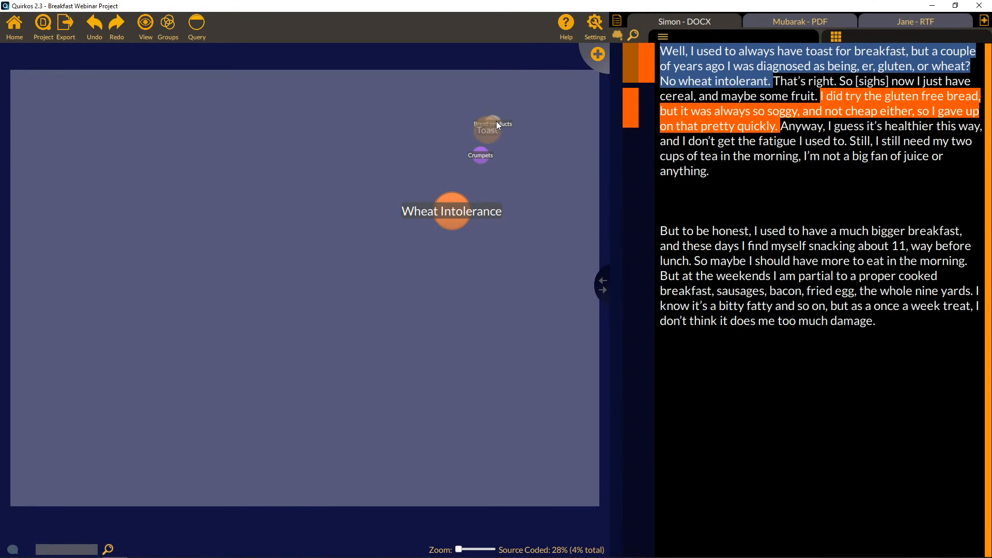
left_click_drag(496, 121, 496, 121)
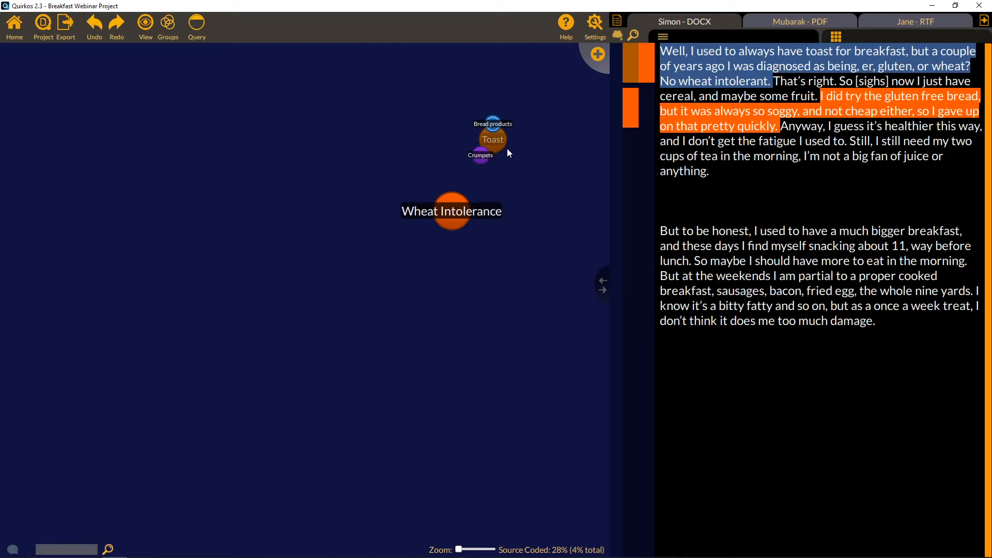
left_click_drag(495, 122, 530, 127)
left_click_drag(480, 157, 523, 123)
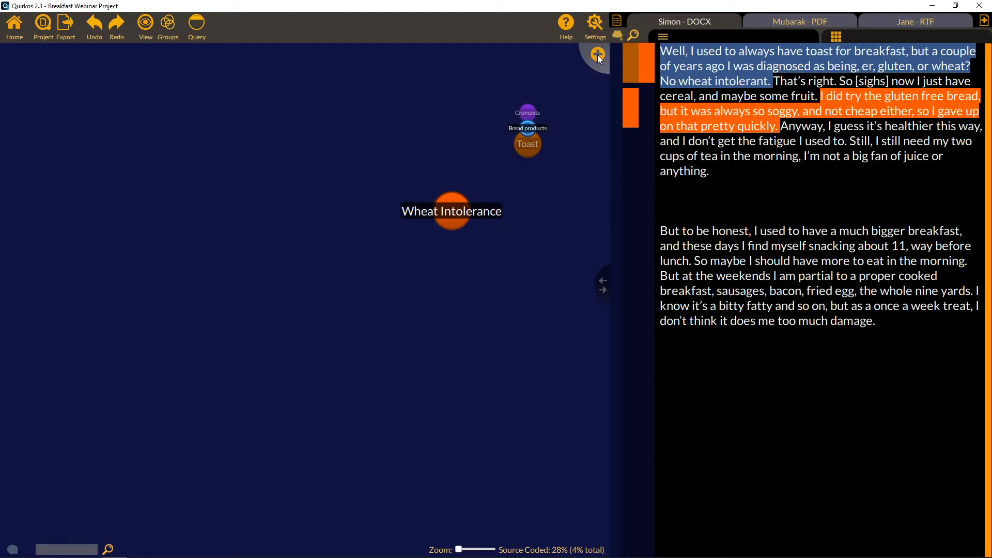
Create a Quirk titled Pancakes and group it under Bread products.
left_click(597, 55)
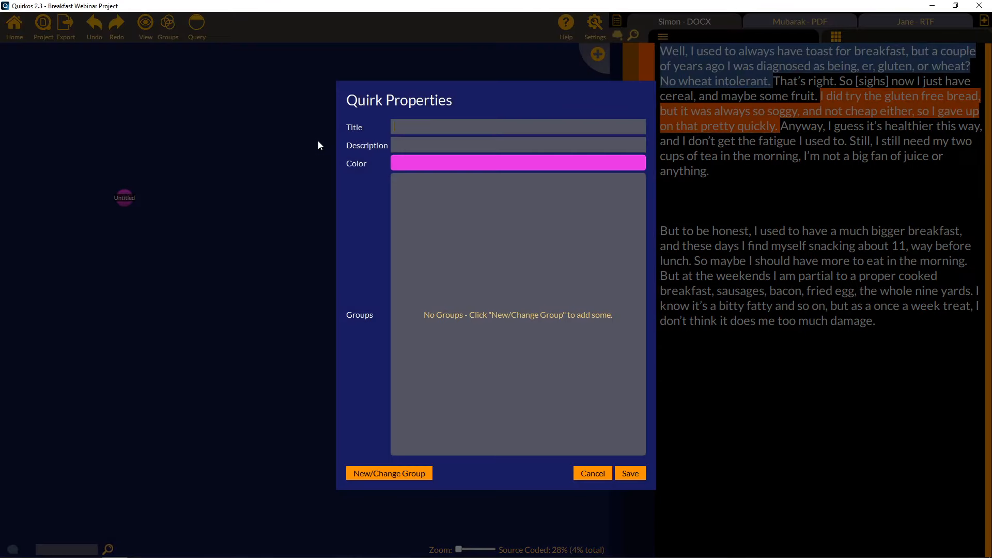
type("Pancakes")
key("Return")
left_click_drag(124, 198, 525, 133)
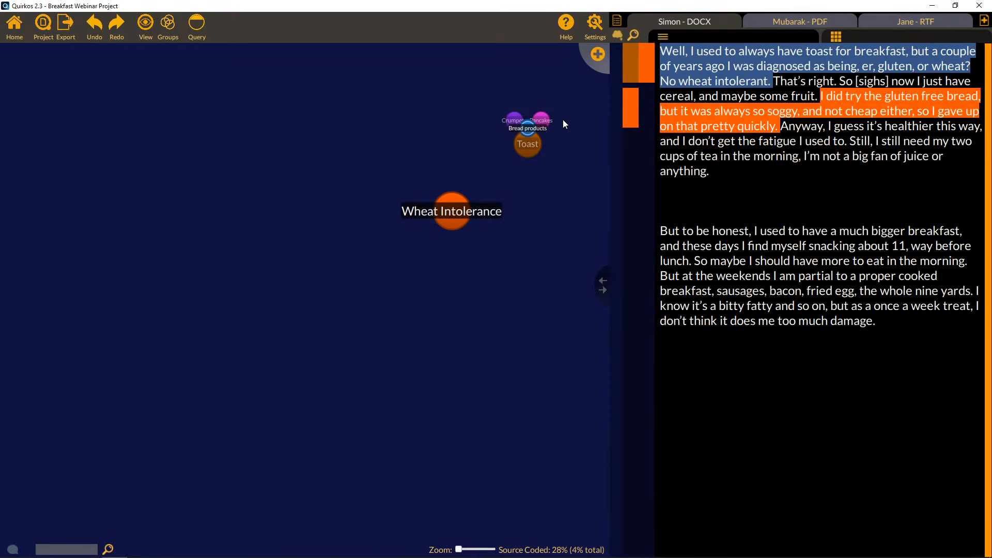
Create a Quirk titled Potato Scones with the description Tattie Scones and group it under Bread products.
left_click(598, 53)
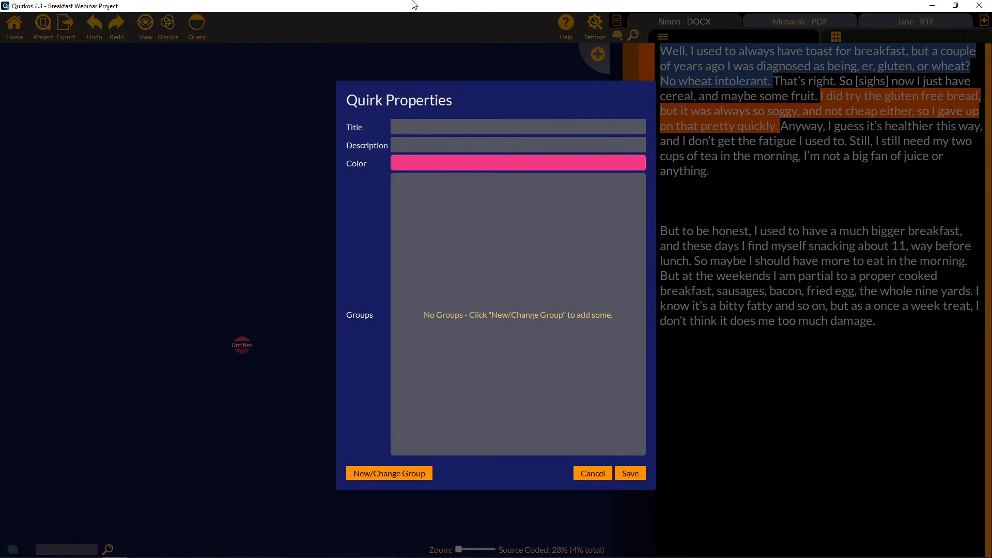
type("Poto")
key("BackSpace")
key("BackSpace")
type("tato SconesTattie Sconn")
key("BackSpace")
type("es")
left_click(630, 473)
left_click_drag(242, 344, 530, 125)
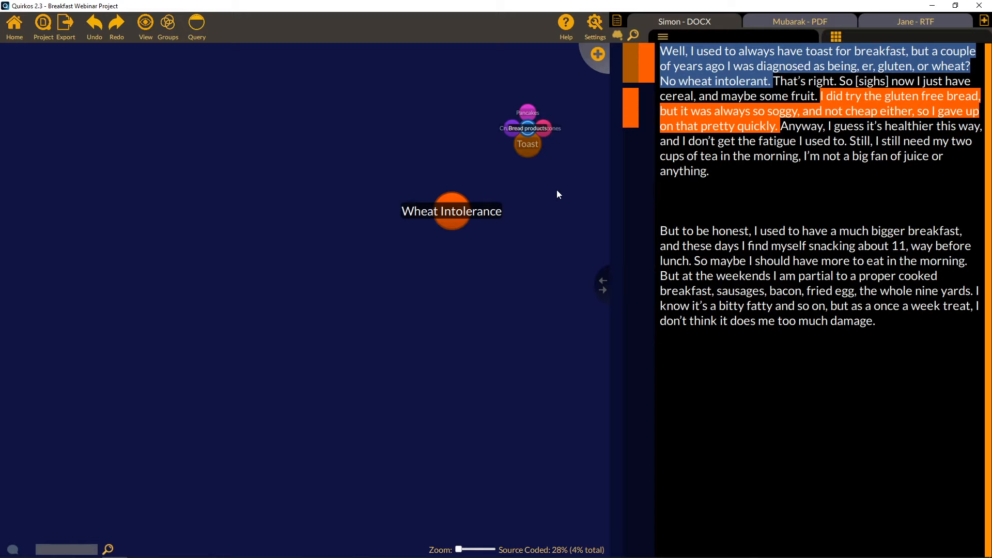
mouse_move(522, 127)
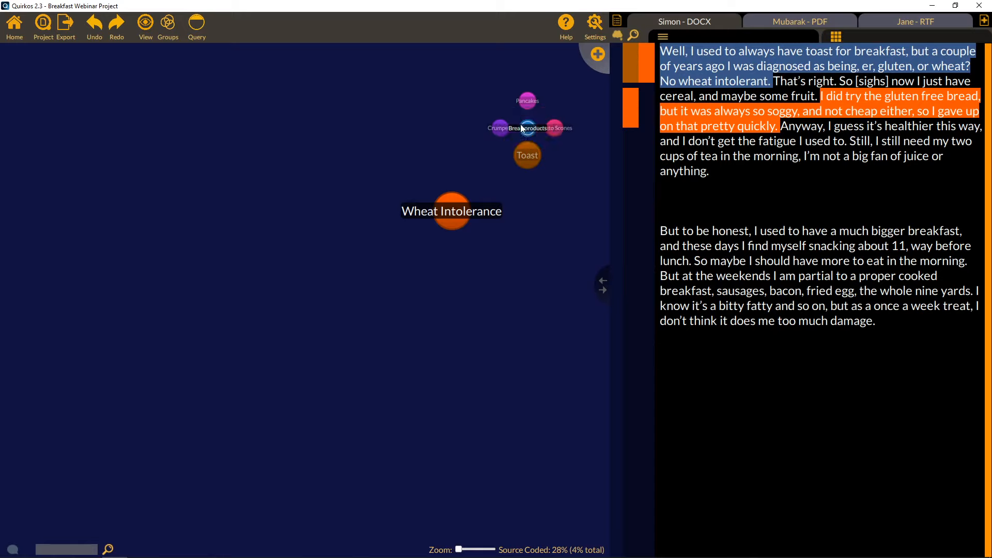
mouse_move(555, 128)
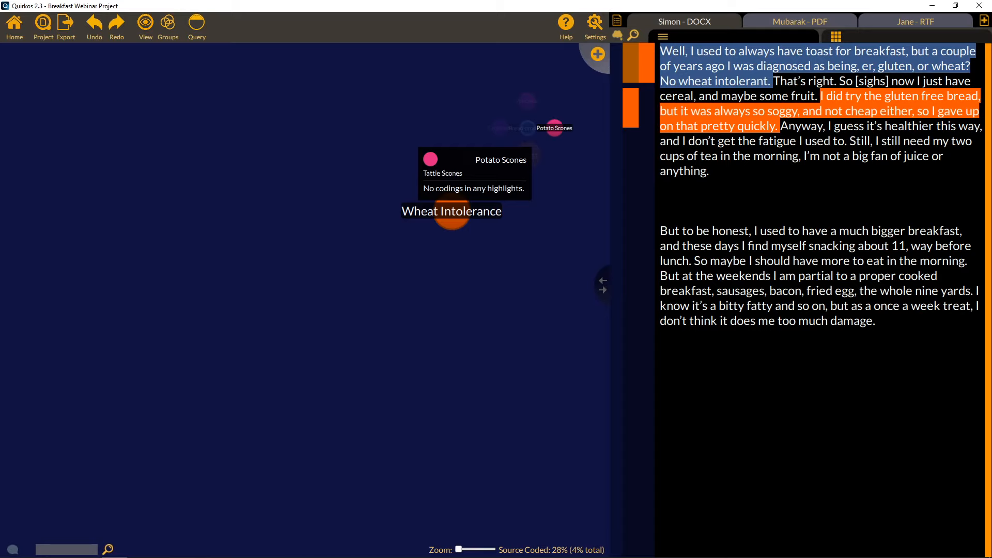
Code the passage about soggy gluten free bread in the DOCX source to both Bread products and Crumpets.
left_click_drag(781, 126, 822, 95)
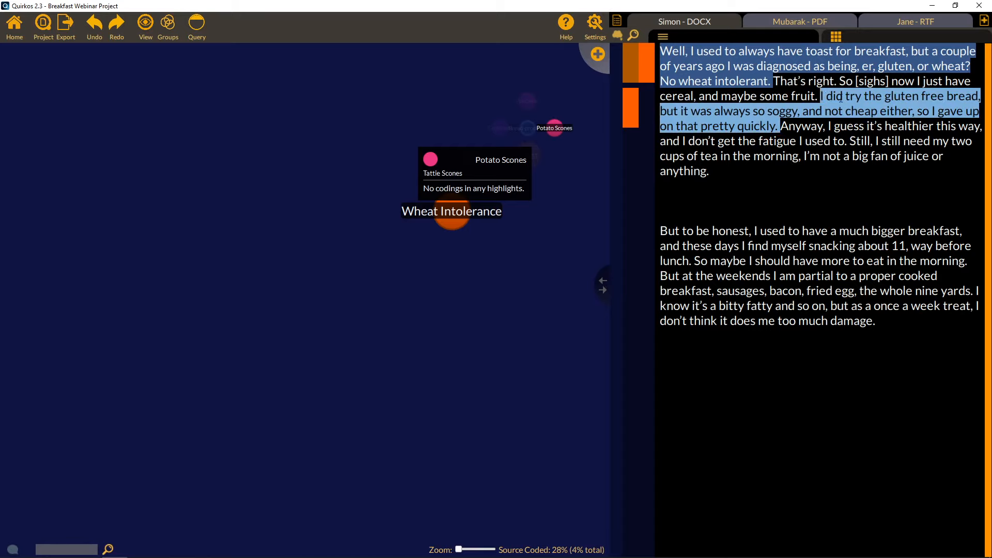
left_click_drag(902, 104, 577, 186)
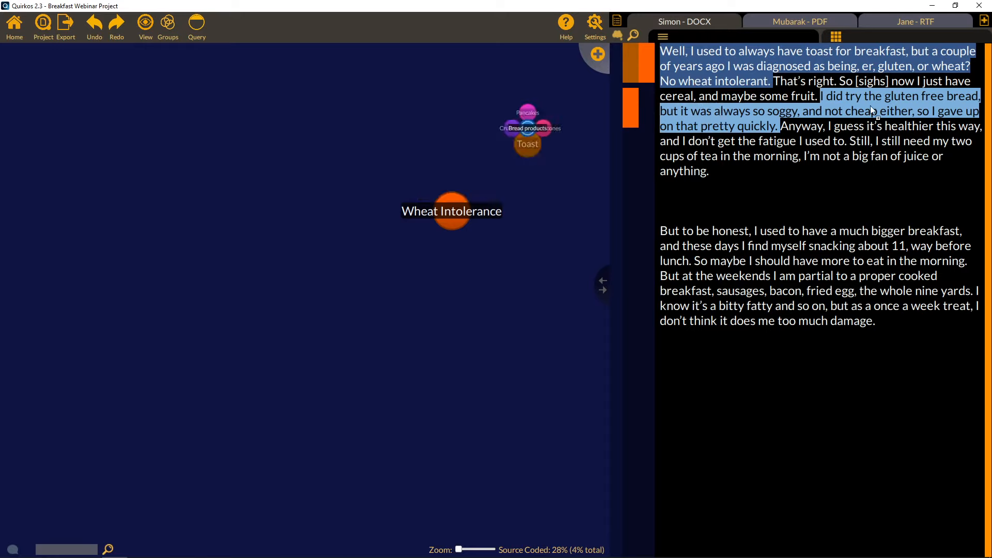
left_click_drag(871, 109, 531, 134)
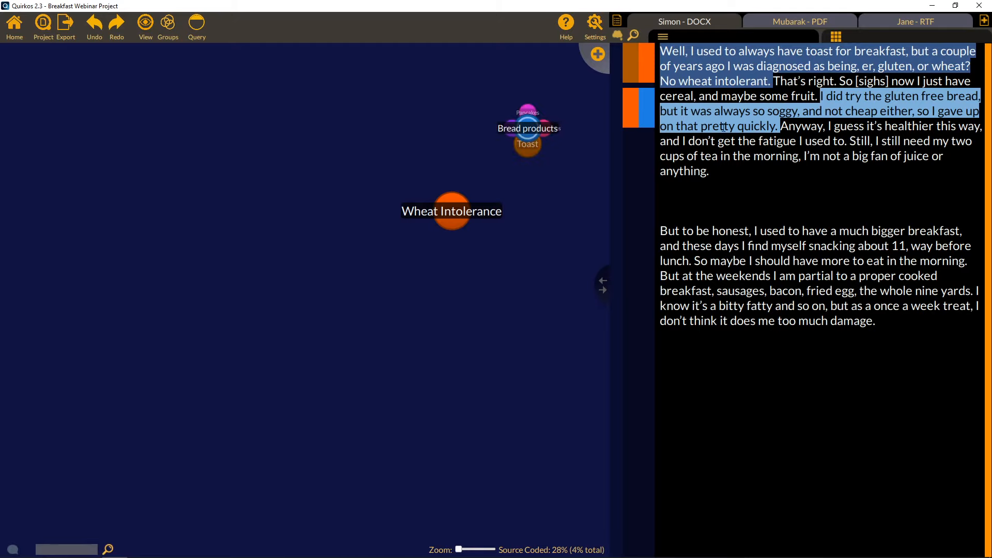
left_click_drag(723, 113, 505, 133)
Review the Bread products overview with its grouped Quirks and coded quotes, and return to the main canvas.
mouse_move(525, 131)
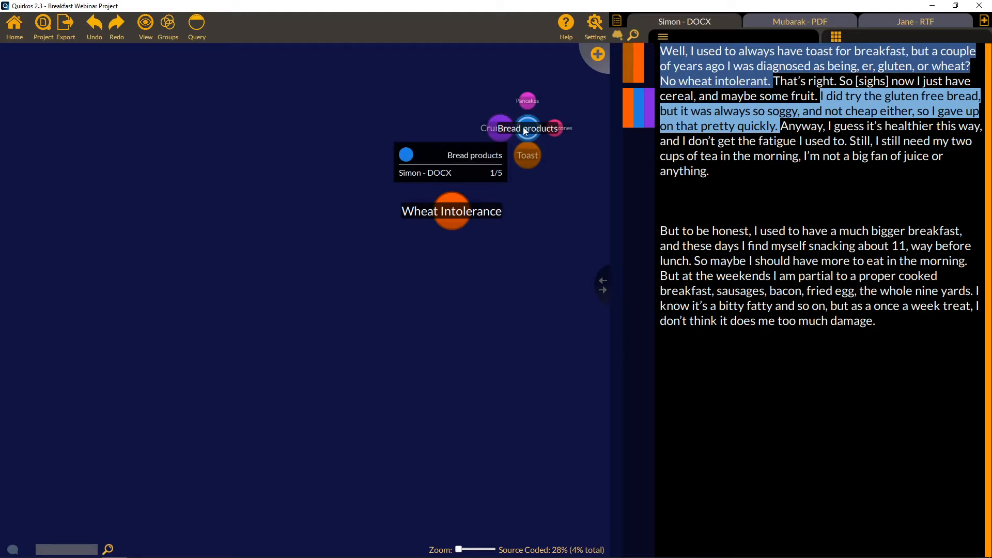
double_click(526, 131)
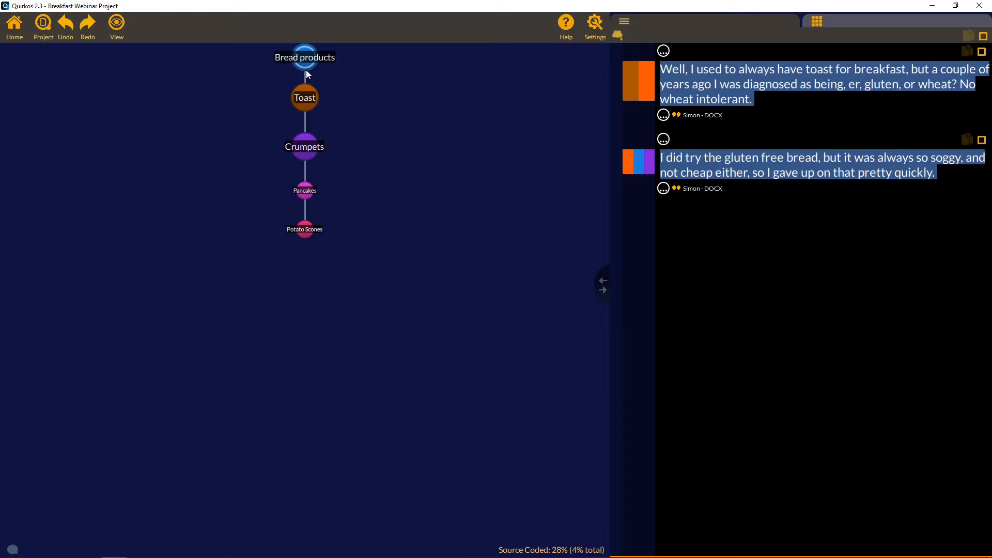
left_click(7, 34)
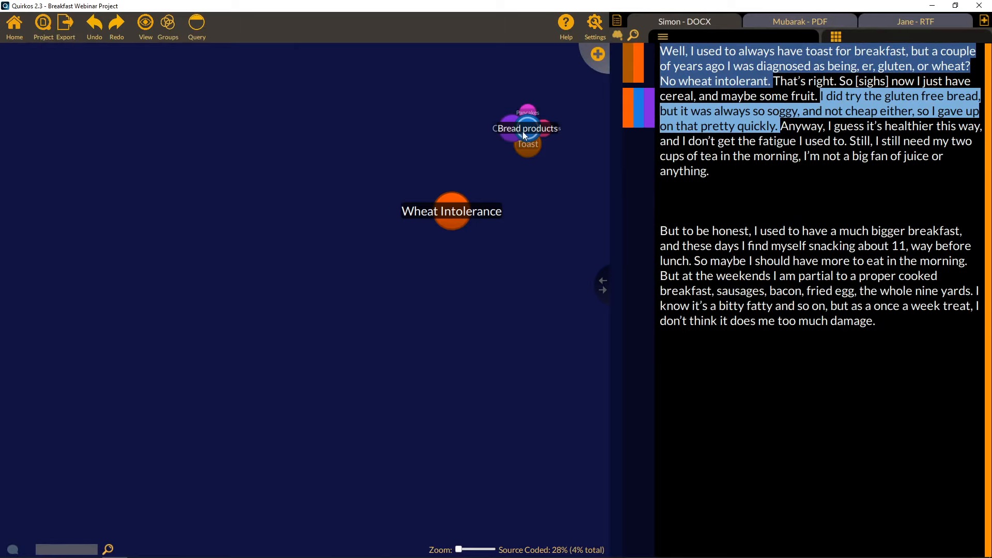
Reposition the Bread products cluster and move the Wheat Intolerance Quirk down and to the left on the canvas.
left_click_drag(521, 137, 511, 149)
left_click_drag(462, 217, 422, 240)
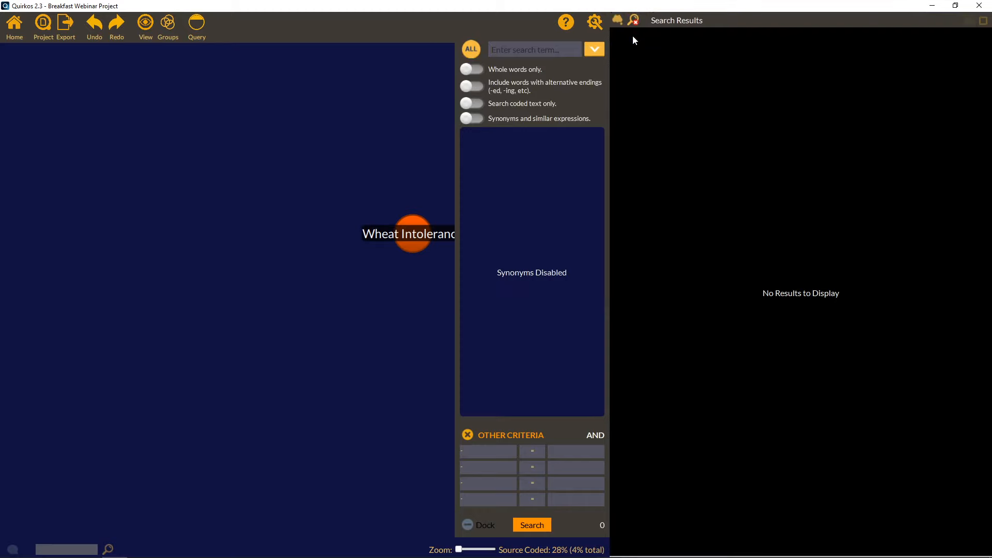
Search all sources for "bread" and show more surrounding text for the RTF source's result.
type("bread")
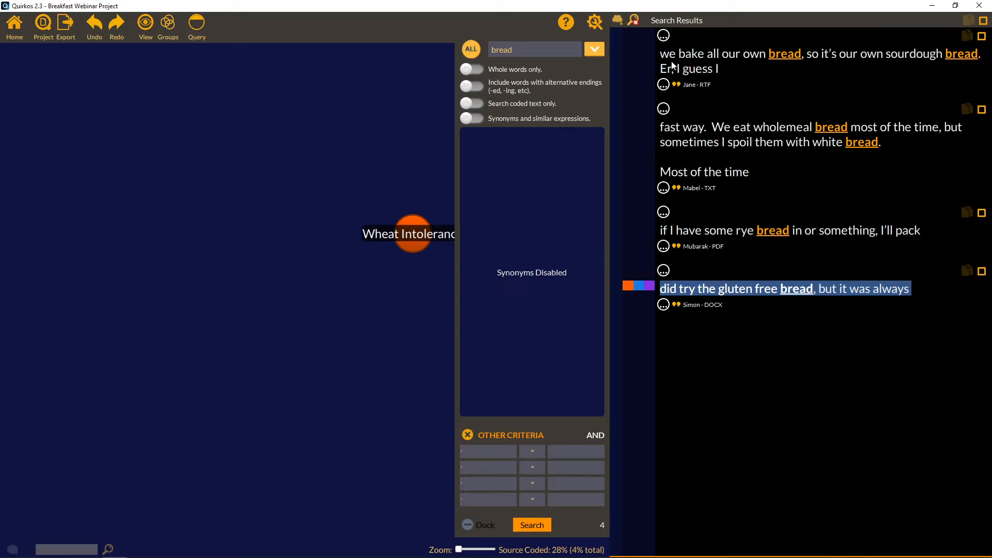
scroll(666, 42, "up", 1)
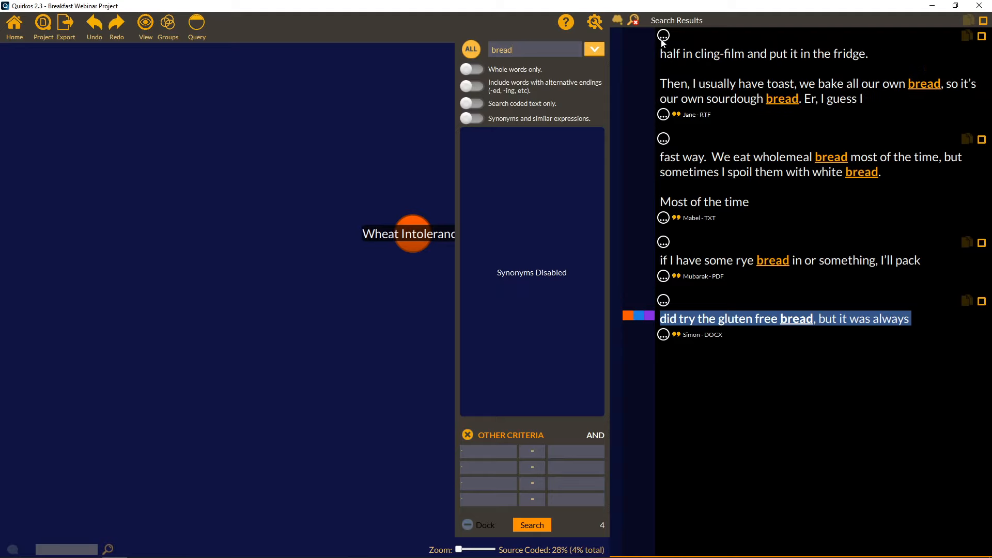
left_click(664, 114)
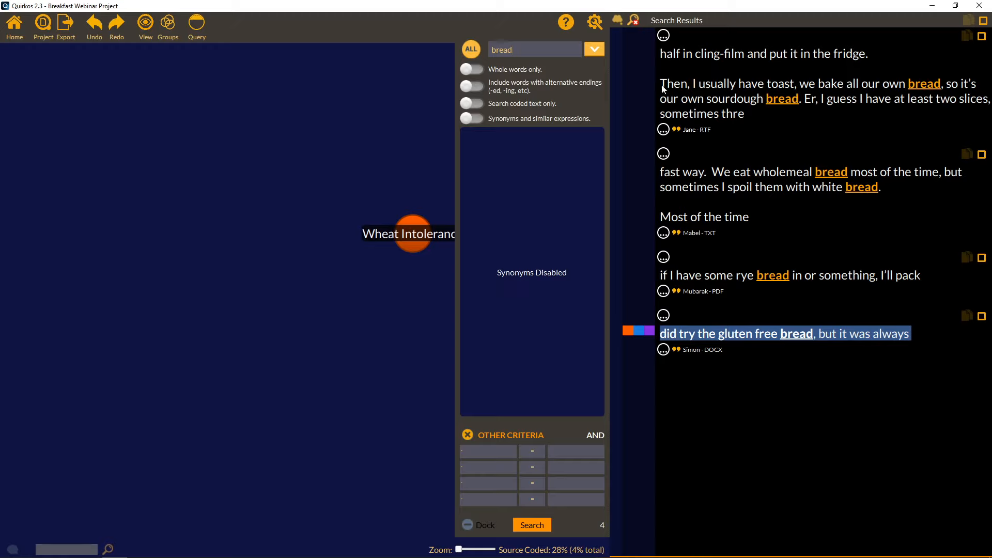
Code the RTF result's sentence about having toast and baking sourdough bread to both Toast and Bread products.
left_click_drag(661, 87, 802, 108)
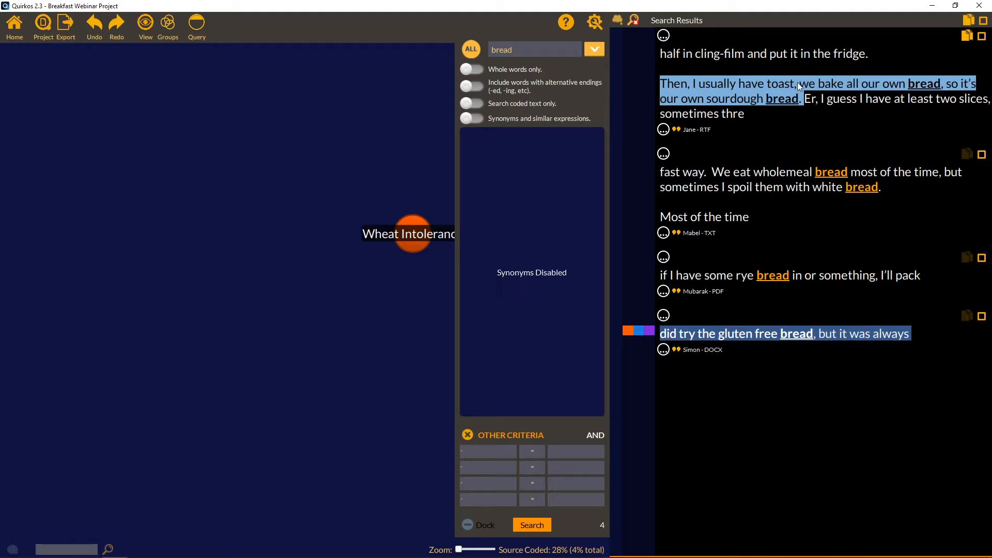
left_click_drag(798, 82, 517, 181)
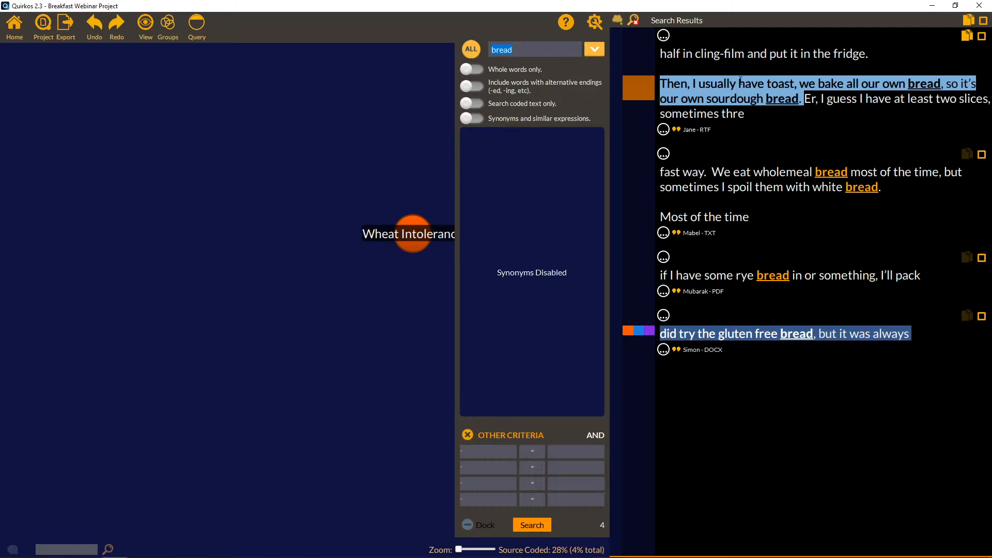
left_click_drag(469, 147, 513, 146)
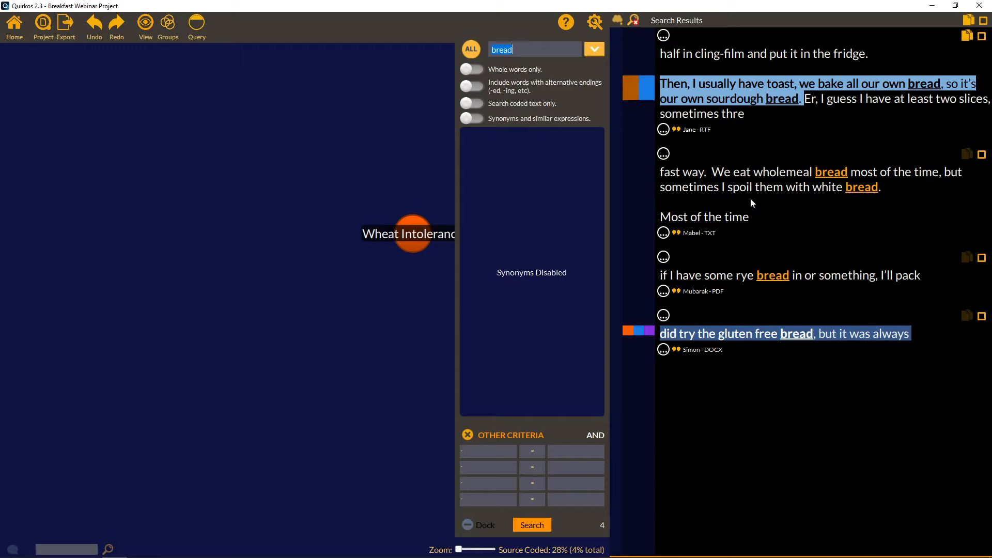
Code the wholemeal and white bread sentence and the rye bread phrase, with its context expanded, to Bread products.
left_click_drag(713, 176, 923, 191)
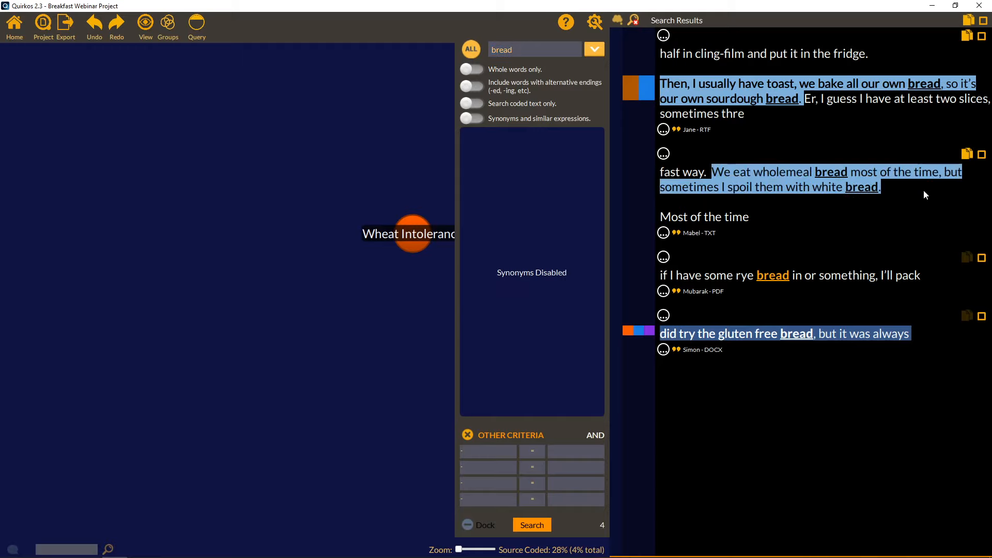
left_click_drag(782, 171, 507, 151)
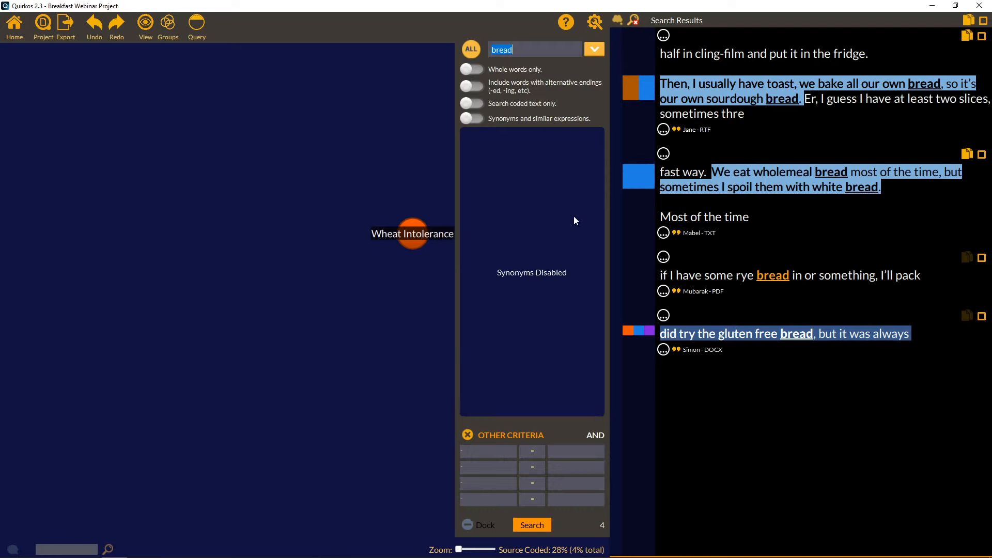
left_click(666, 290)
left_click(666, 257)
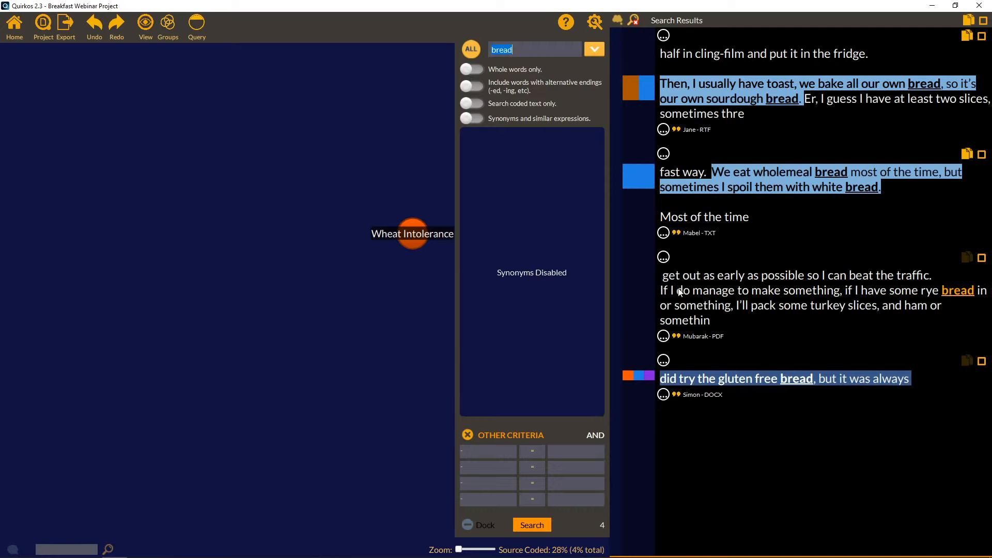
left_click_drag(846, 292, 510, 148)
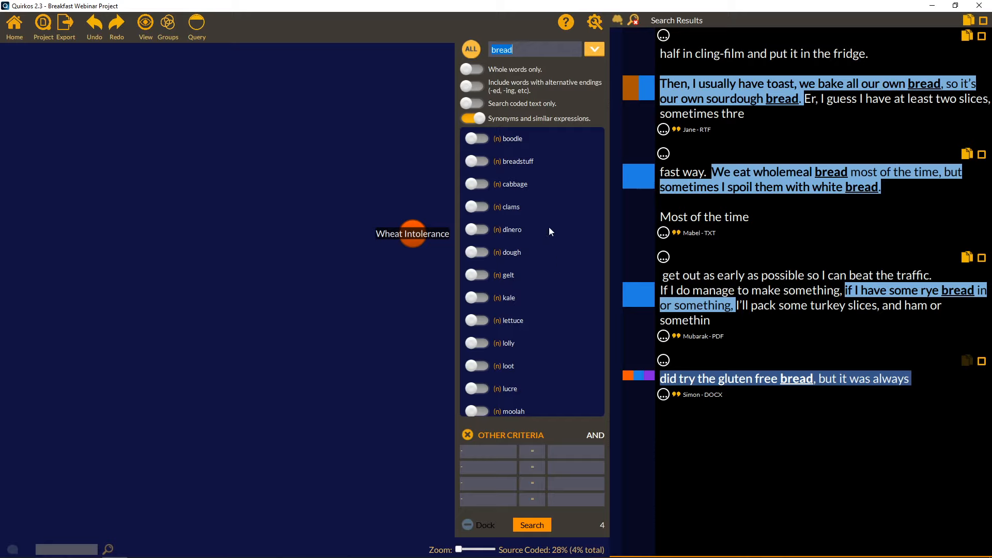
Turn on synonyms for the bread search and include moolah, shekels, dough, gelt, lolly, loot and lucre.
scroll(544, 266, "down", 1)
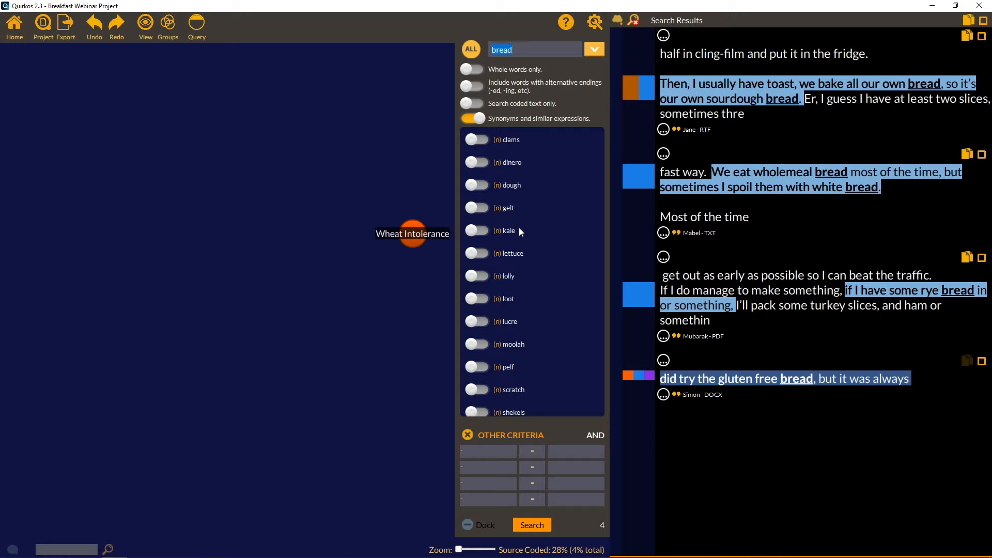
scroll(520, 231, "down", 4)
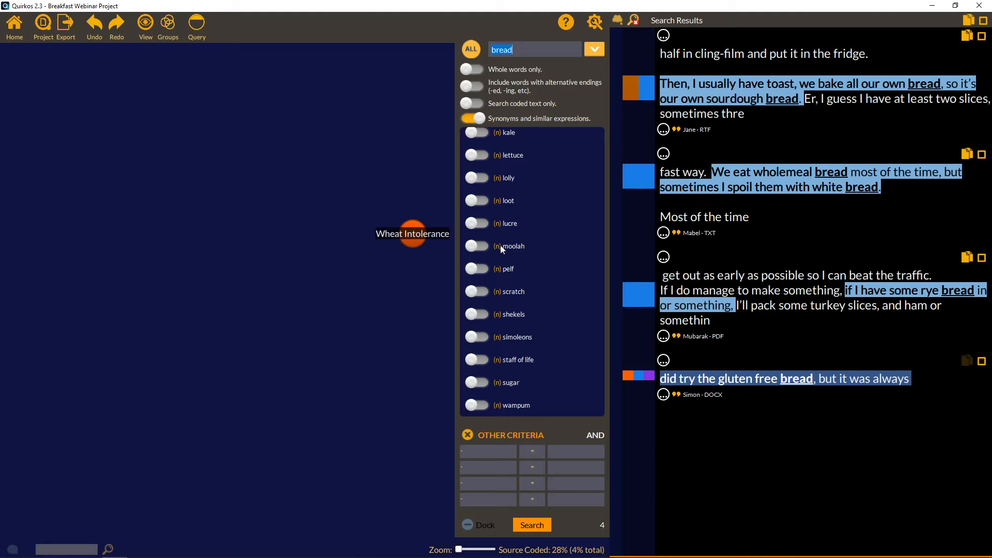
left_click(485, 246)
left_click(480, 315)
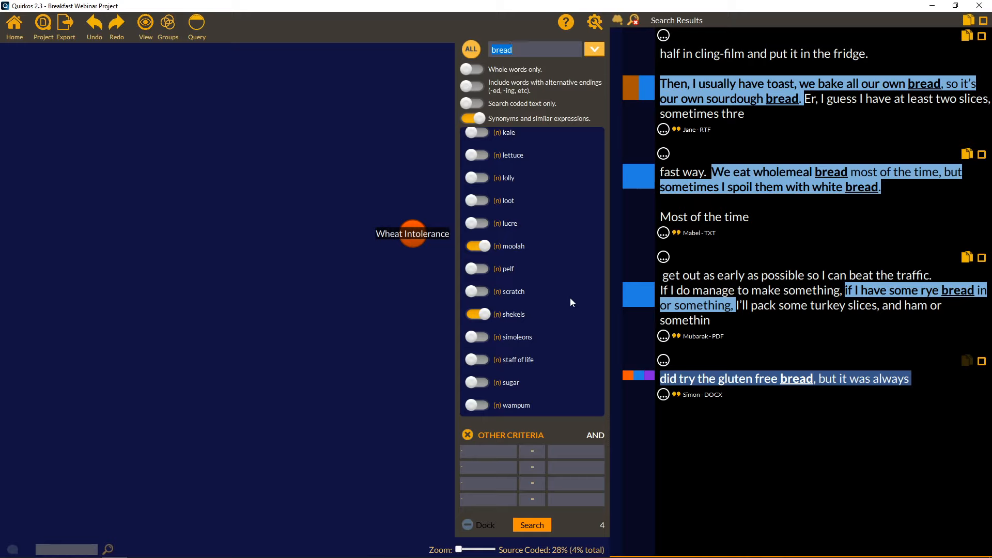
scroll(570, 300, "up", 5)
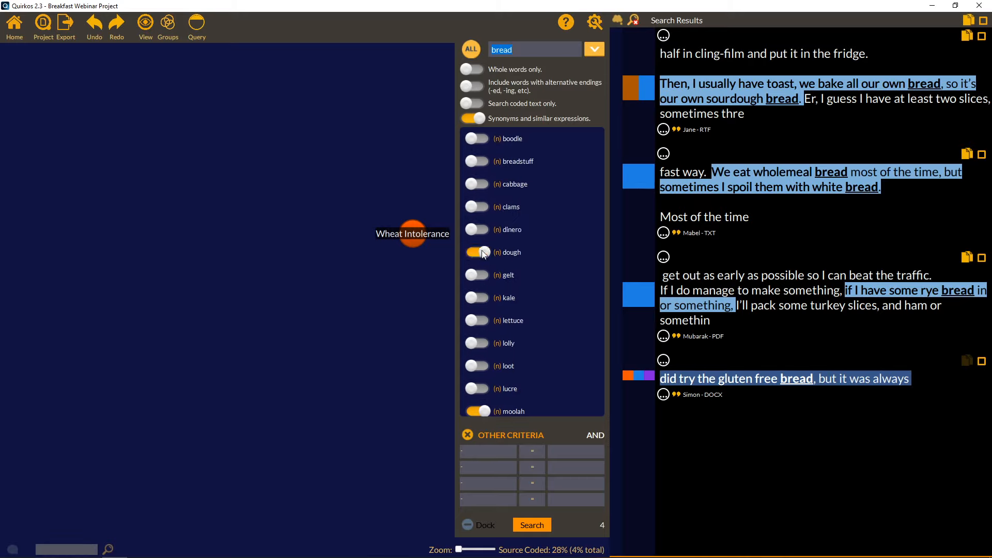
left_click(483, 275)
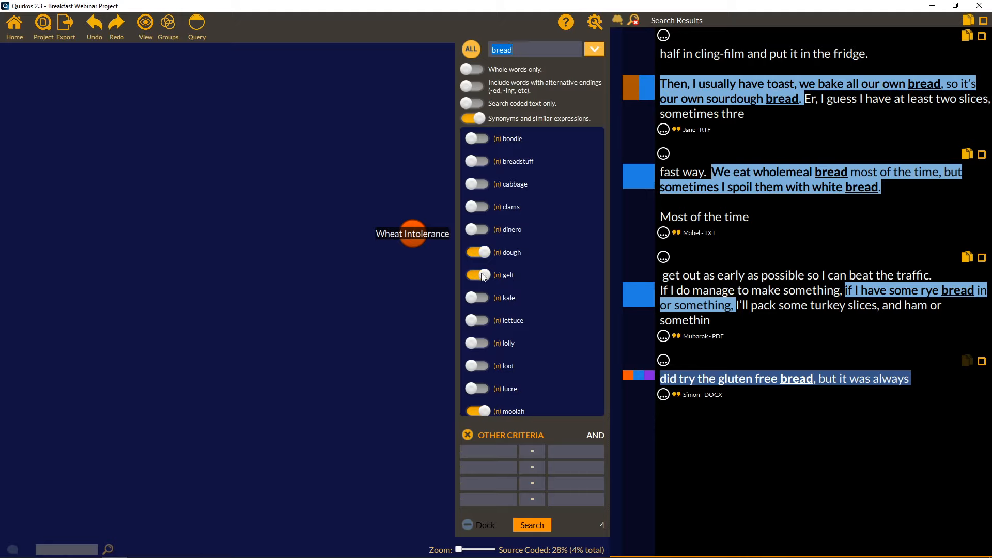
left_click(477, 366)
left_click(478, 388)
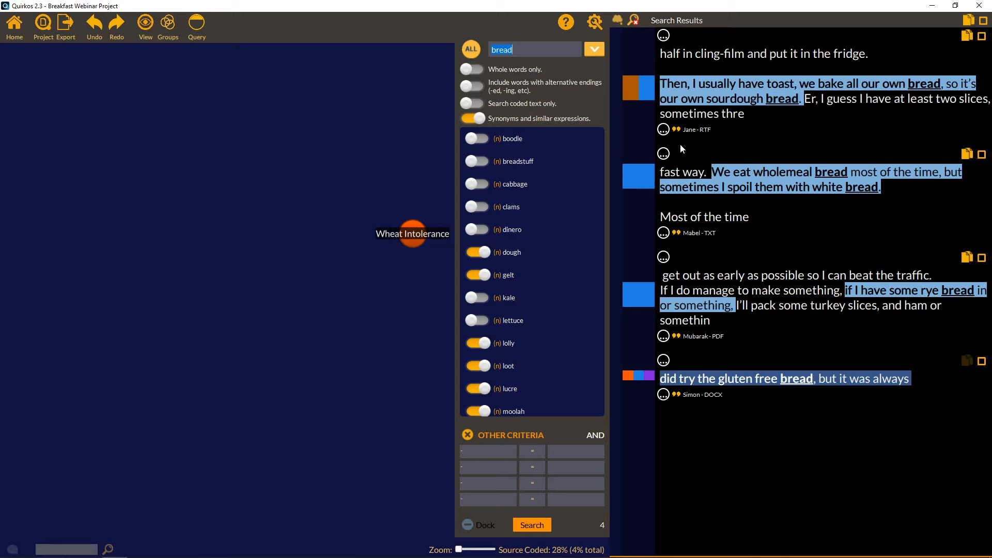
Dock the search panel out of the way and restore it to full view.
left_click(469, 526)
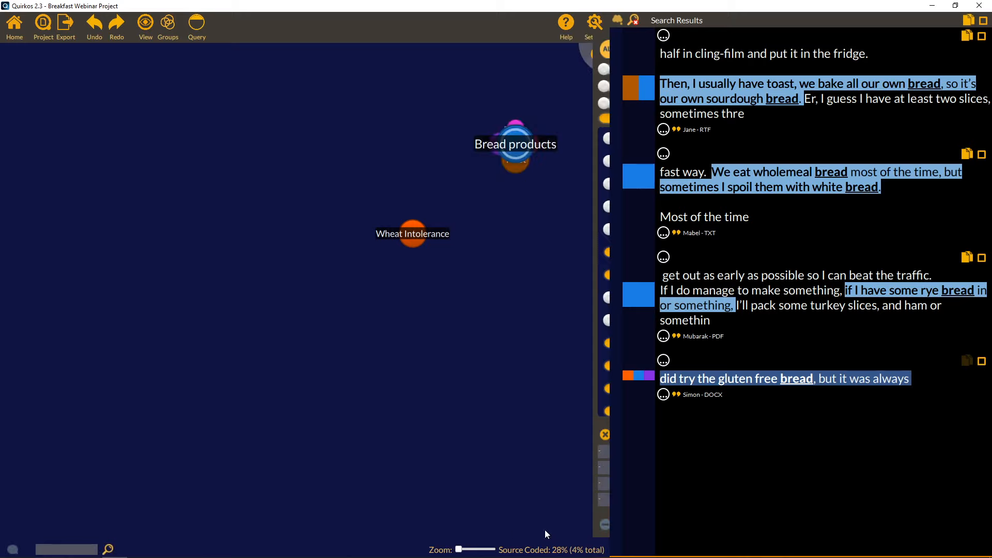
left_click(606, 527)
left_click(467, 526)
left_click(603, 526)
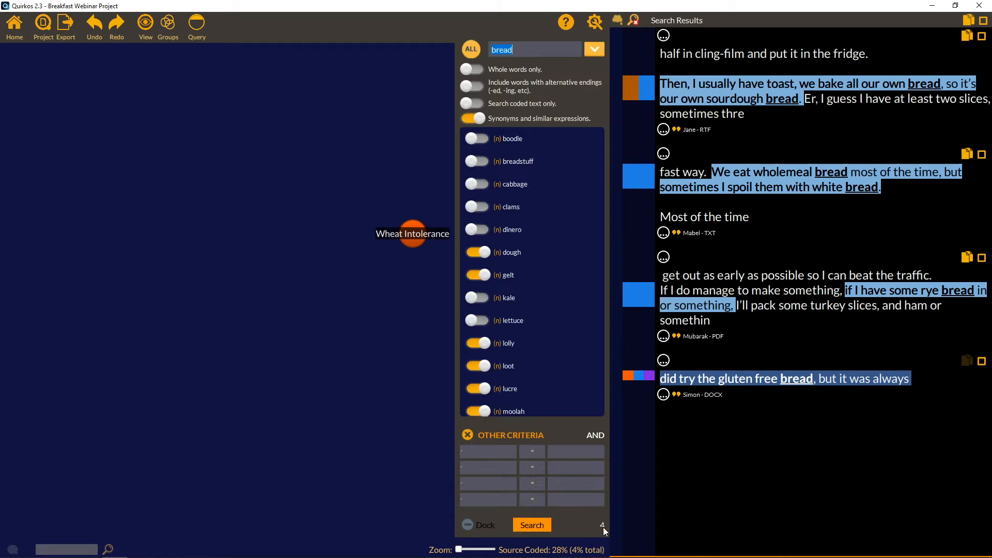
Filter the bread search by Location, running it for Edinburgh and switching the criterion to London.
left_click(504, 453)
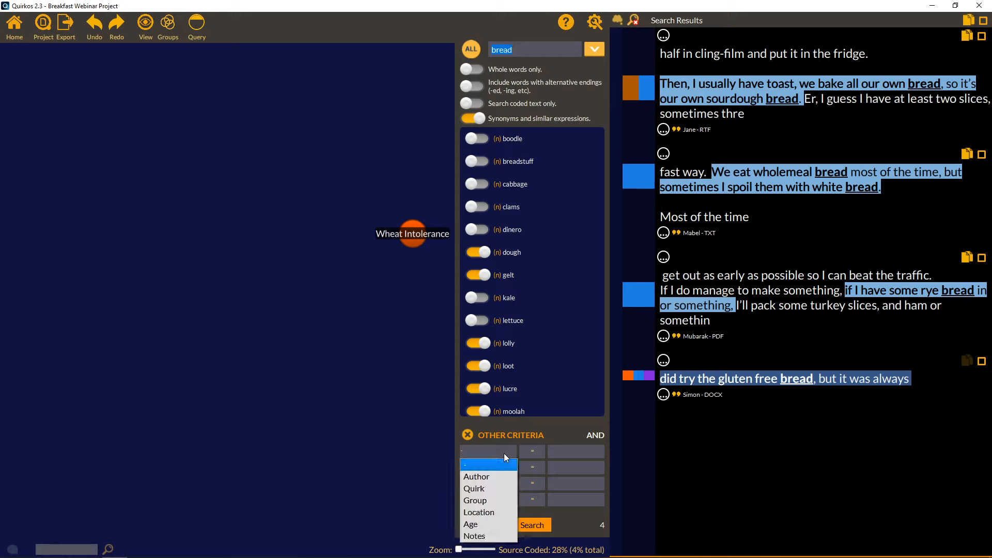
left_click(499, 511)
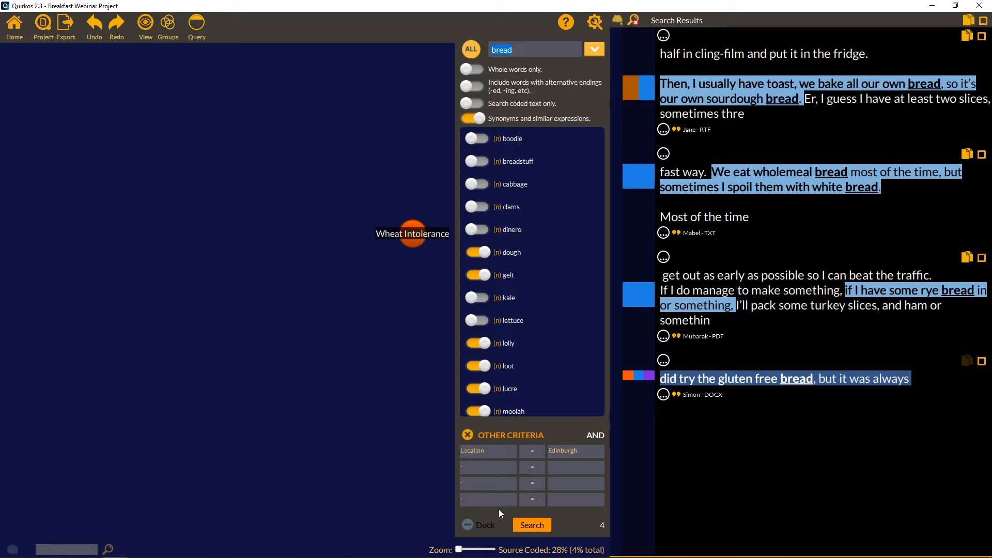
left_click(549, 525)
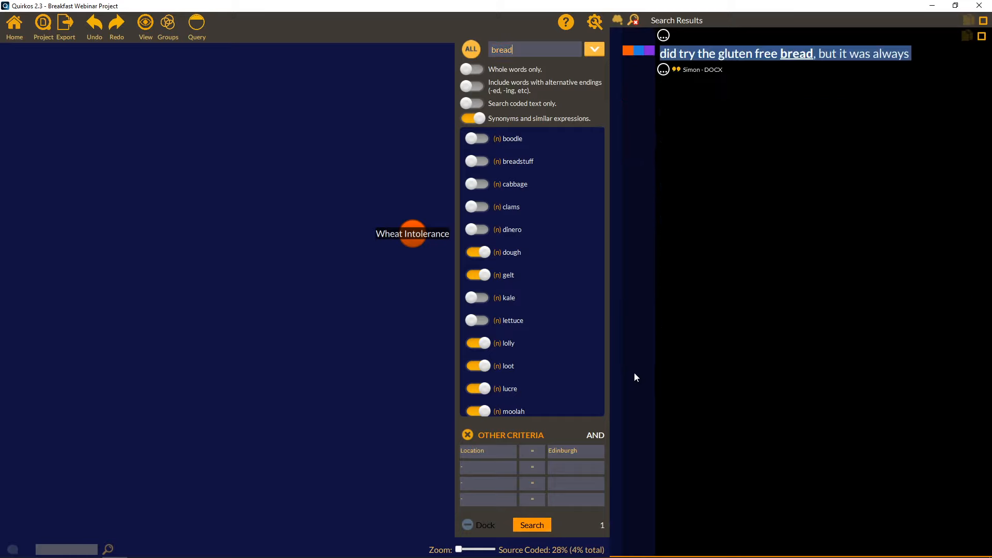
left_click(562, 449)
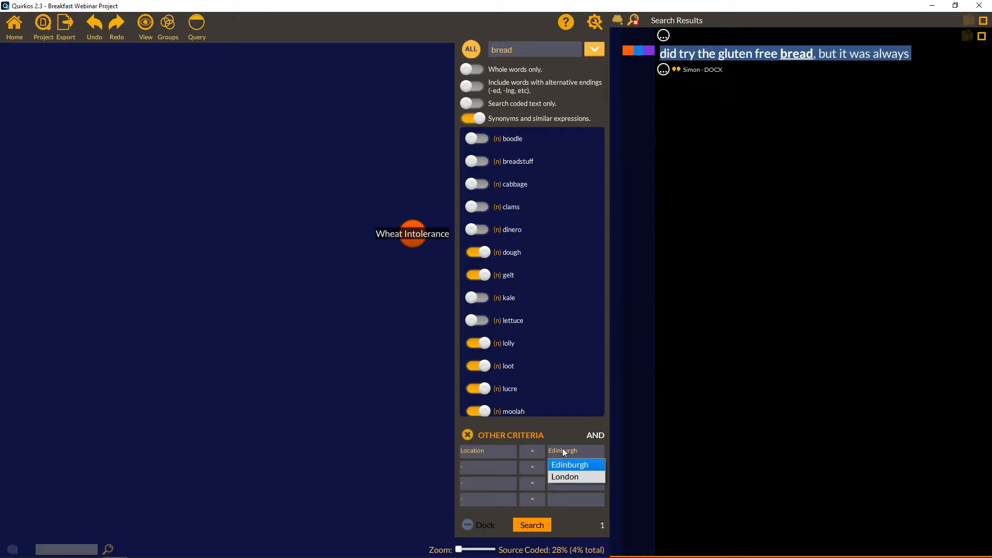
left_click(565, 477)
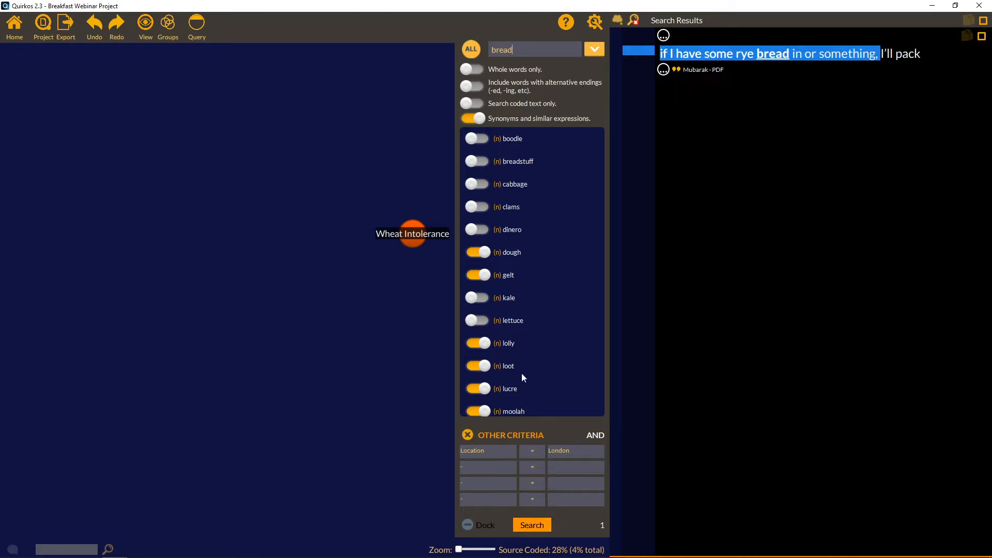
Limit the bread search to the single current source, return it to all sources, and close the search.
left_click(470, 48)
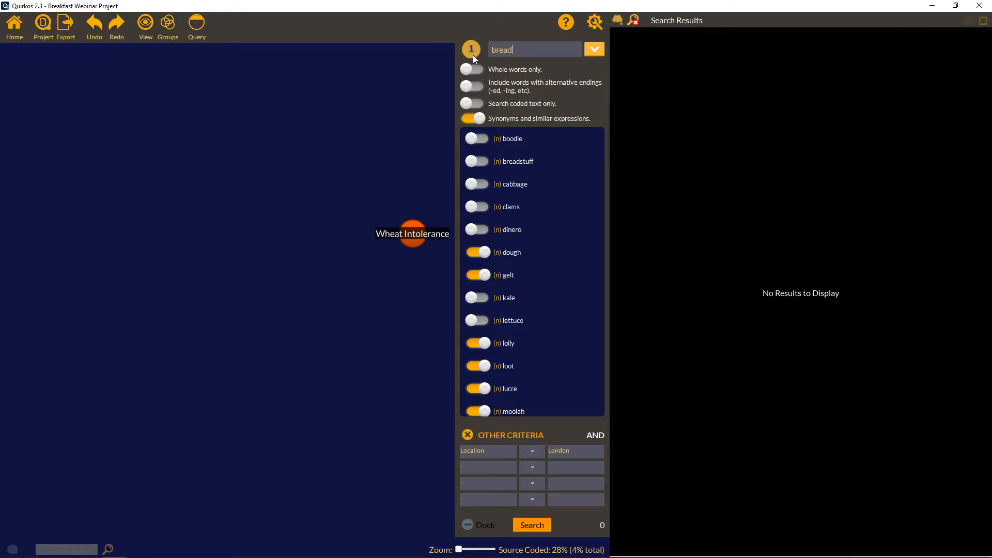
left_click(473, 55)
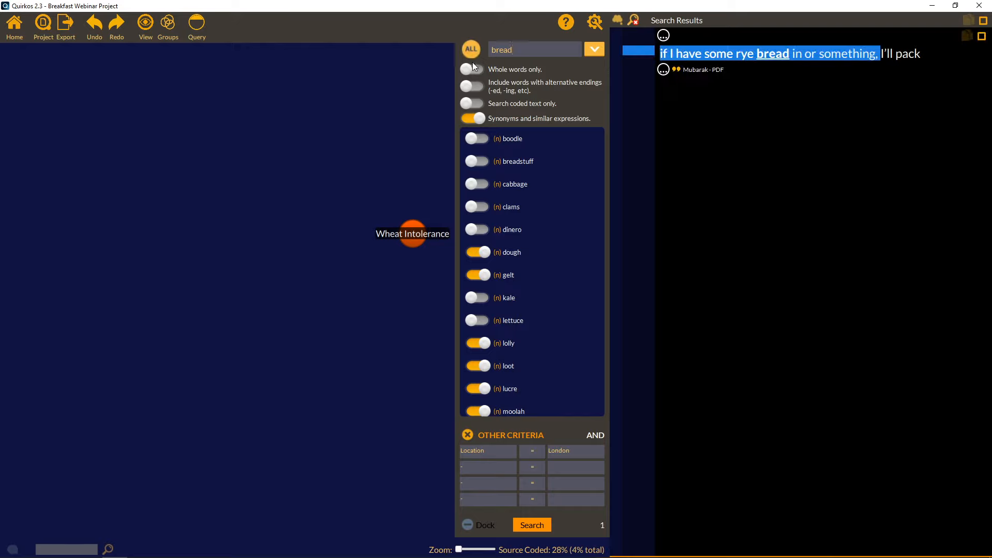
left_click(635, 23)
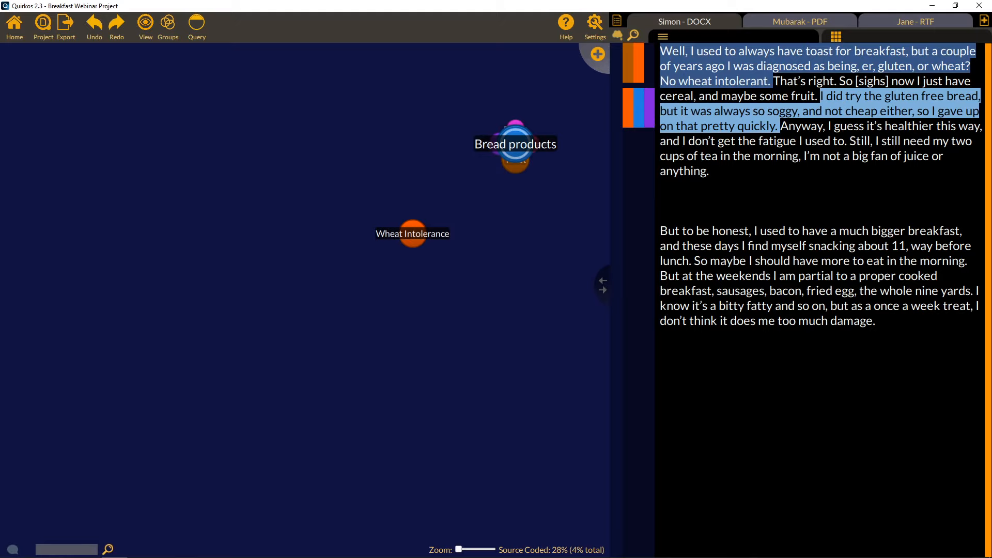
Show the memo column and attach the memo "Sounds like this person has a caffeine addiction!" to the sentence about two cups of tea.
left_click(619, 35)
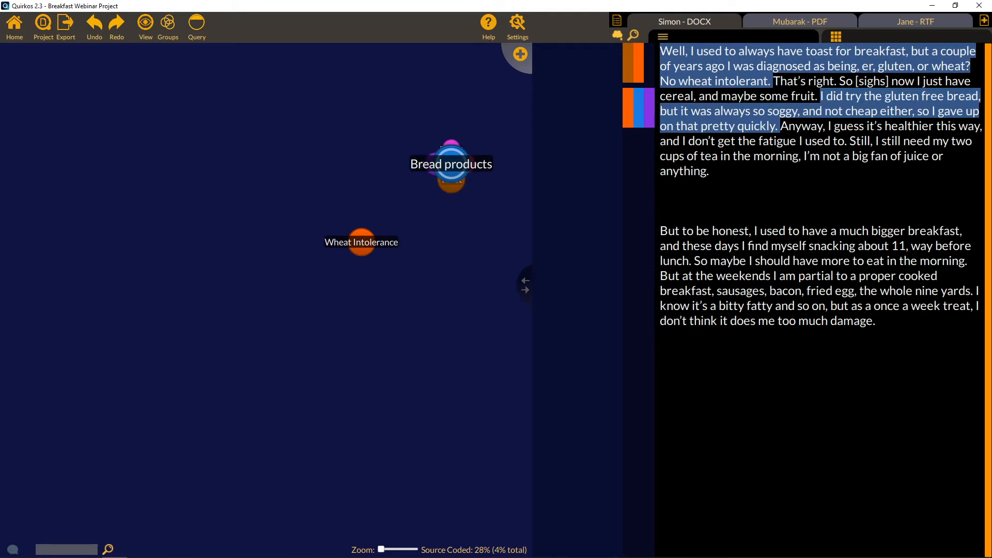
left_click_drag(711, 172, 849, 140)
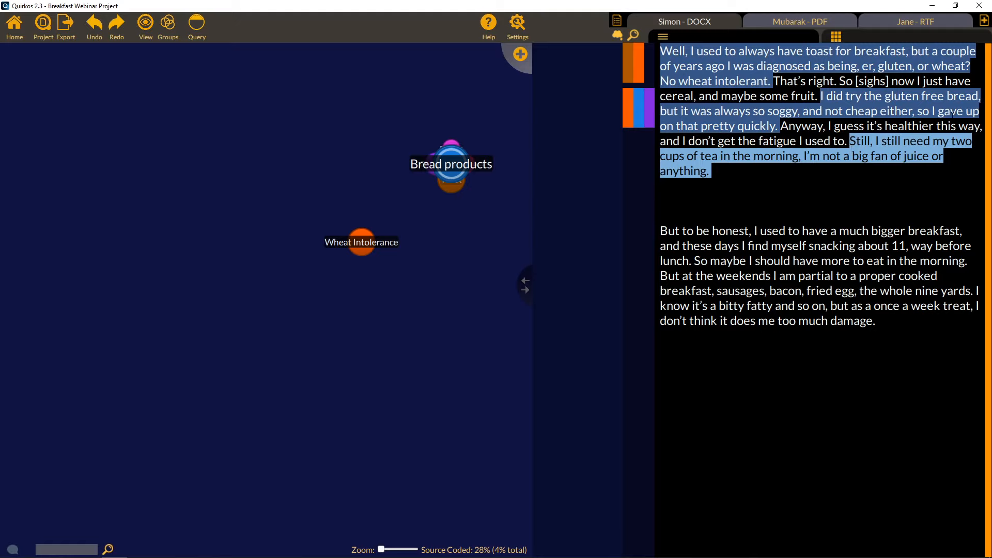
left_click_drag(910, 150, 451, 170)
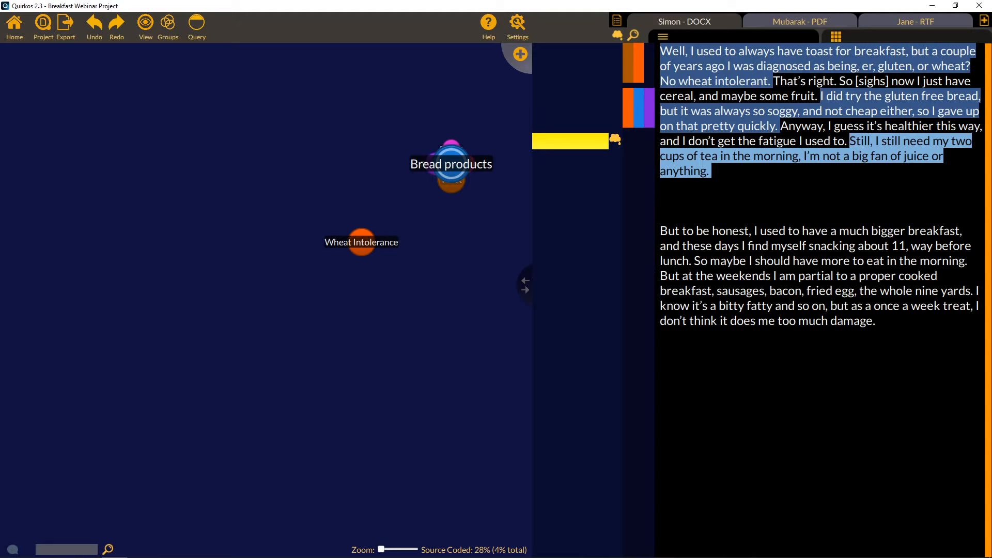
type("Sounds l")
type("ike this person has a caf")
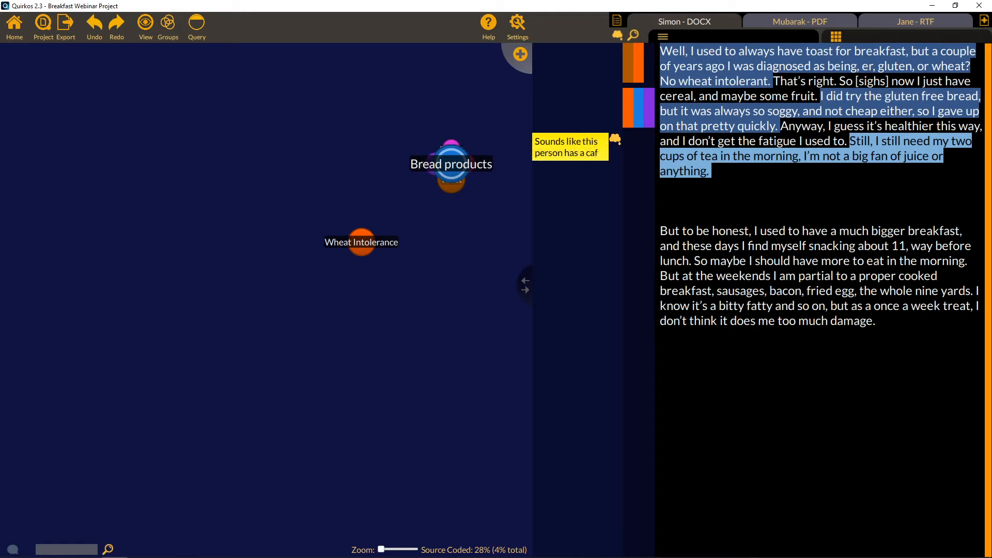
type("feine addiction!")
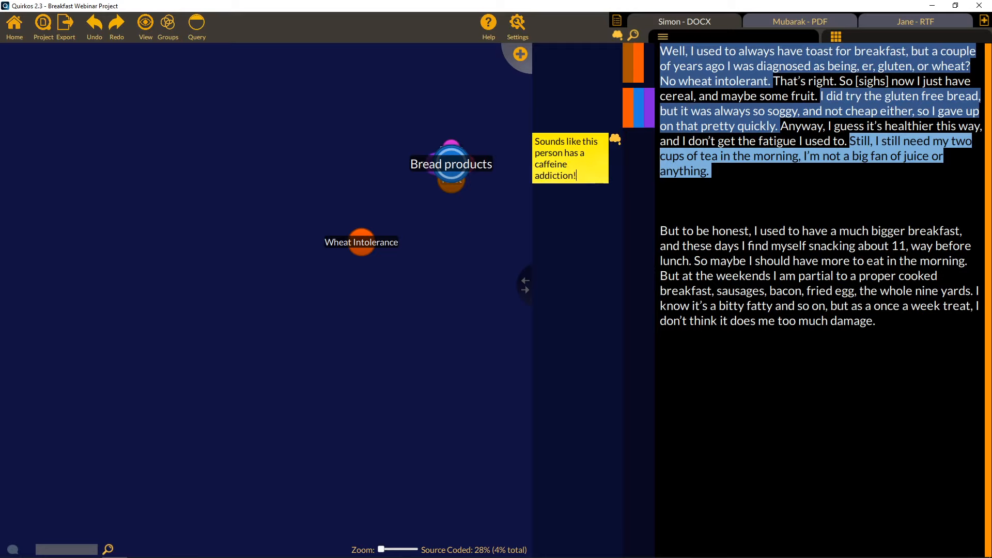
left_click(766, 233)
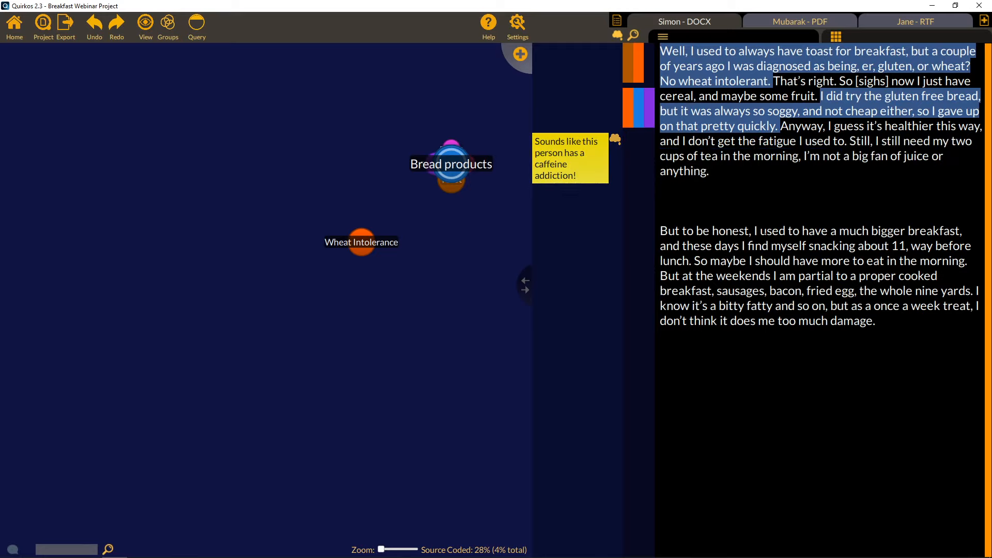
Code the memo's tea sentence to Bread products and to a new Quirk titled Tea.
left_click(592, 171)
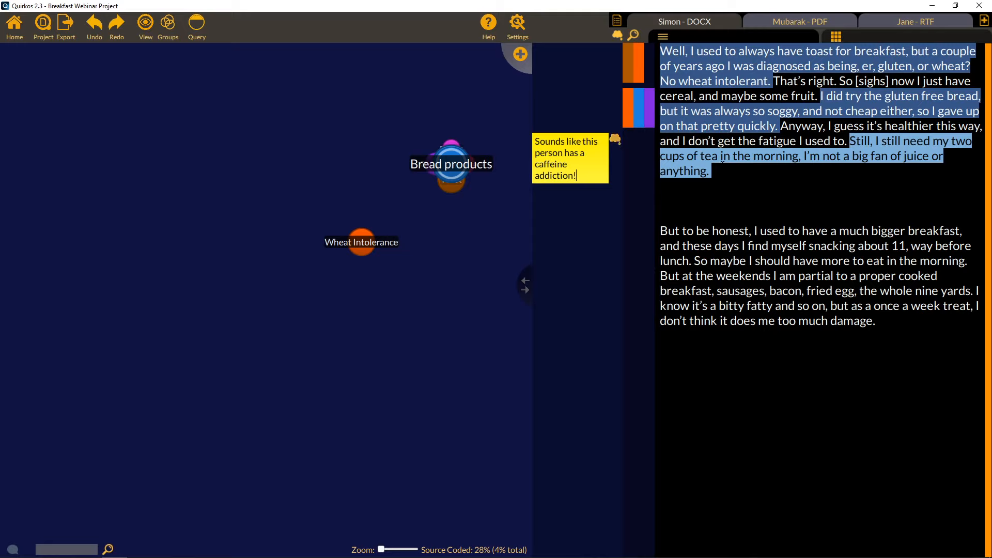
left_click_drag(733, 156, 451, 165)
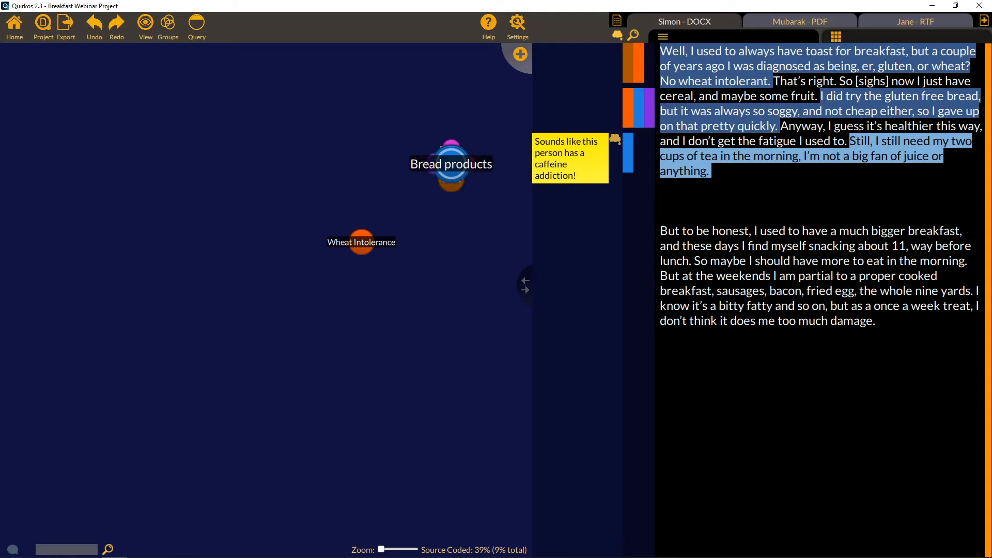
left_click(519, 53)
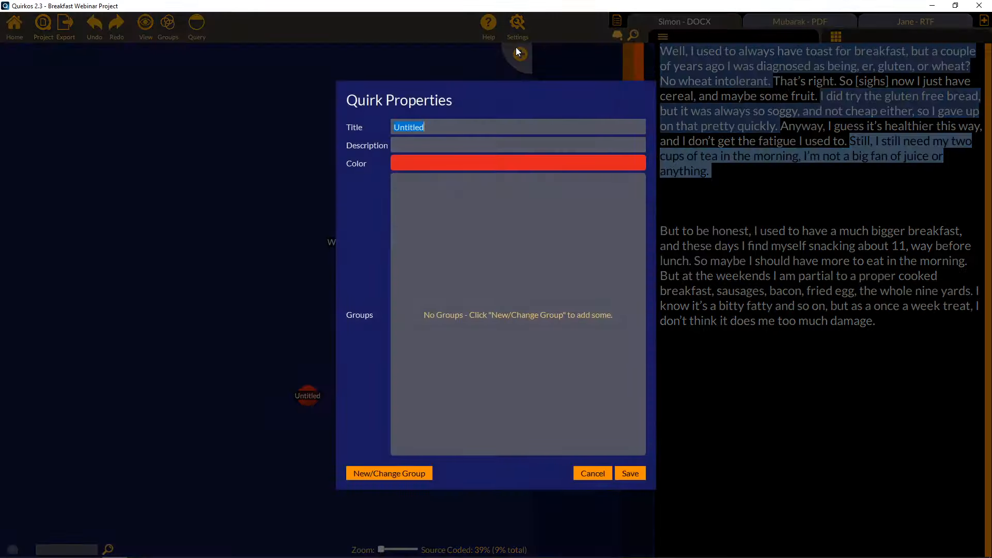
type("Tea")
key("Return")
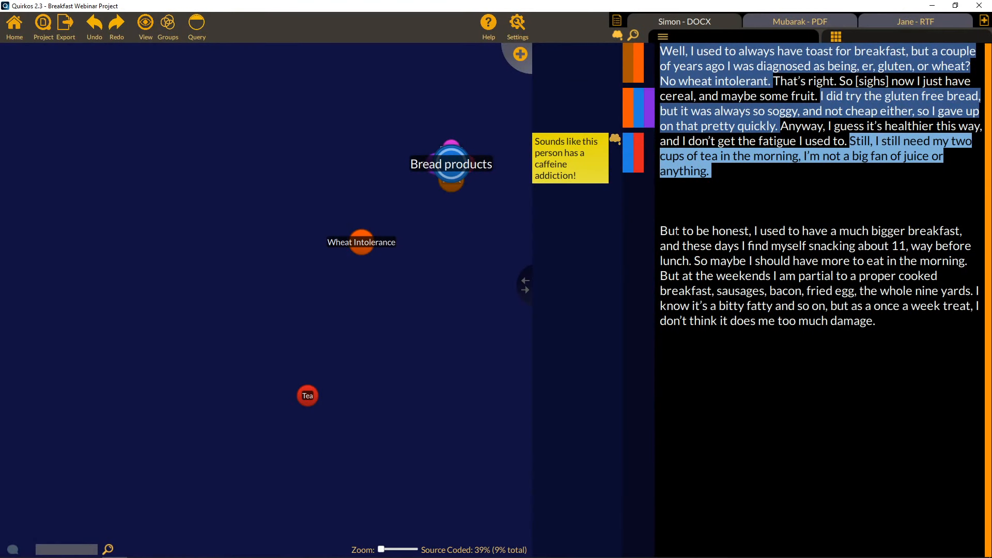
Attach the memo "much bigger breakfast" to the opening line of the source's second paragraph.
left_click(661, 231)
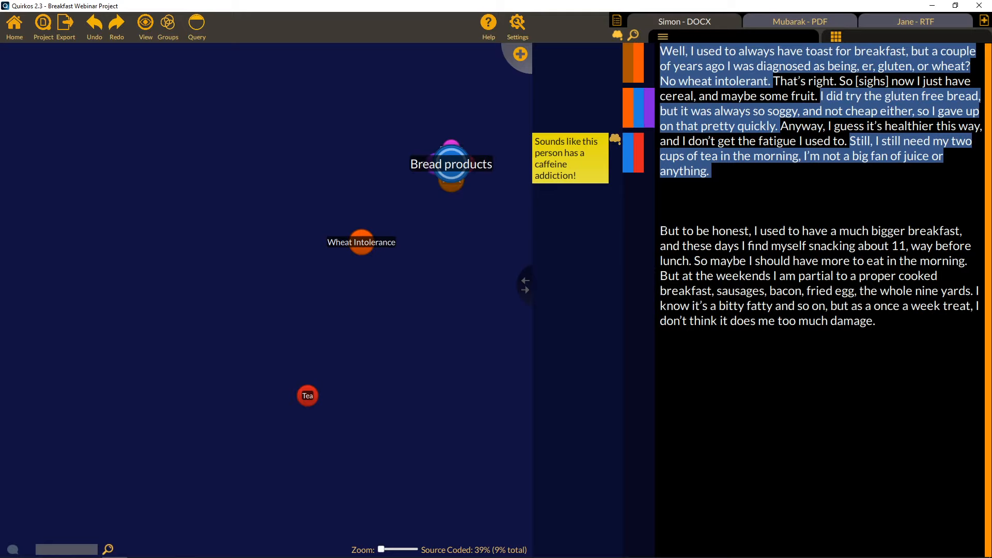
left_click_drag(661, 232, 568, 240)
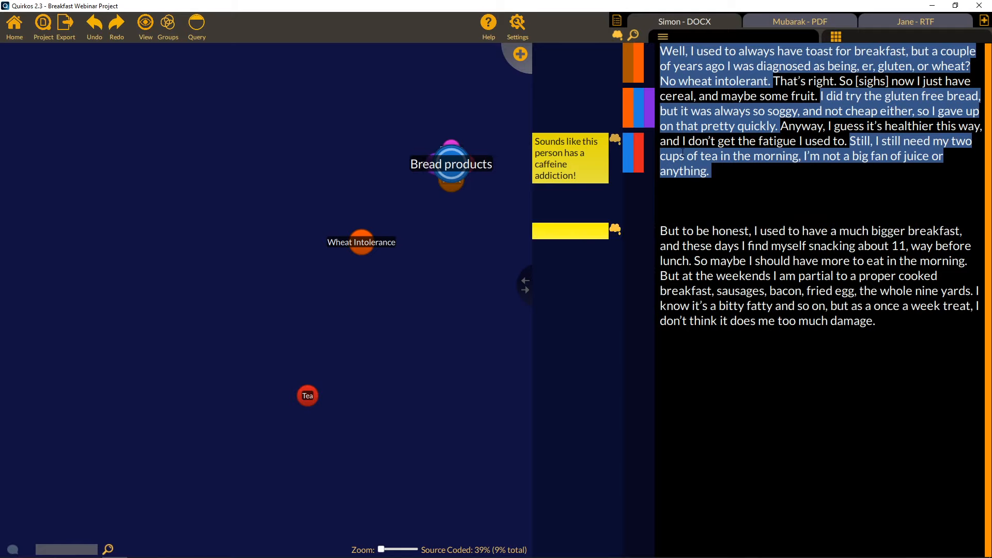
type("much bigger breakfast")
key("Return")
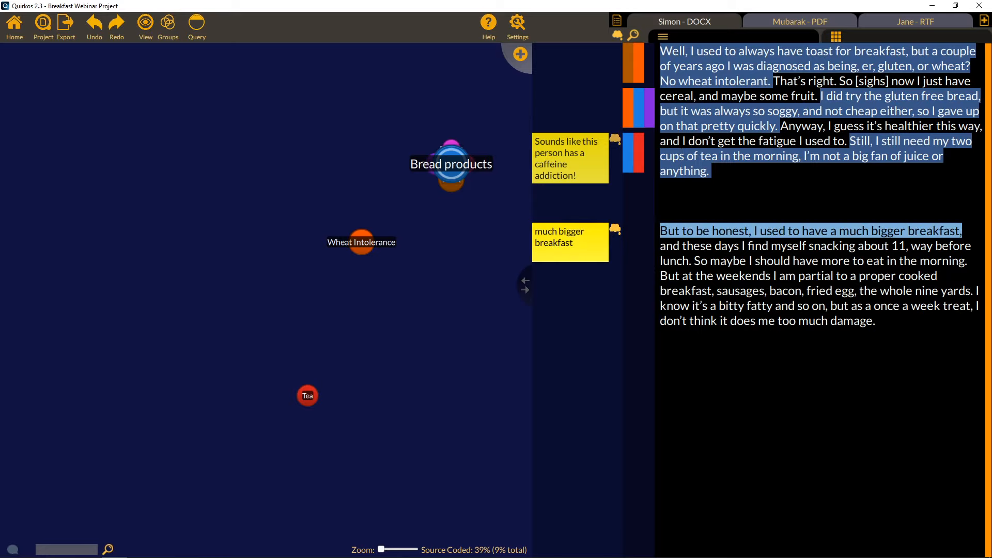
Attach the memo "find myself snacking" to the line about snacking about 11.
left_click_drag(662, 247, 971, 247)
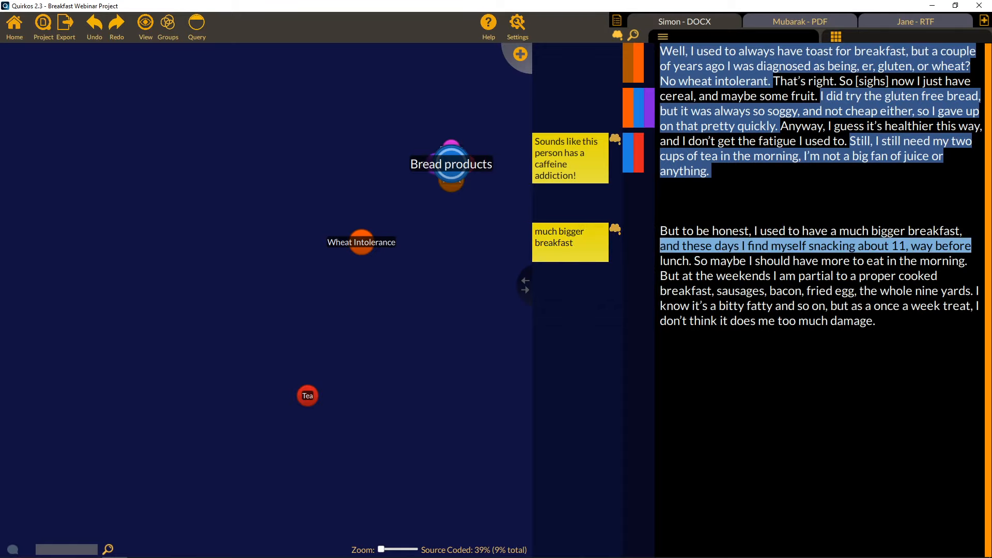
left_click_drag(885, 246, 580, 297)
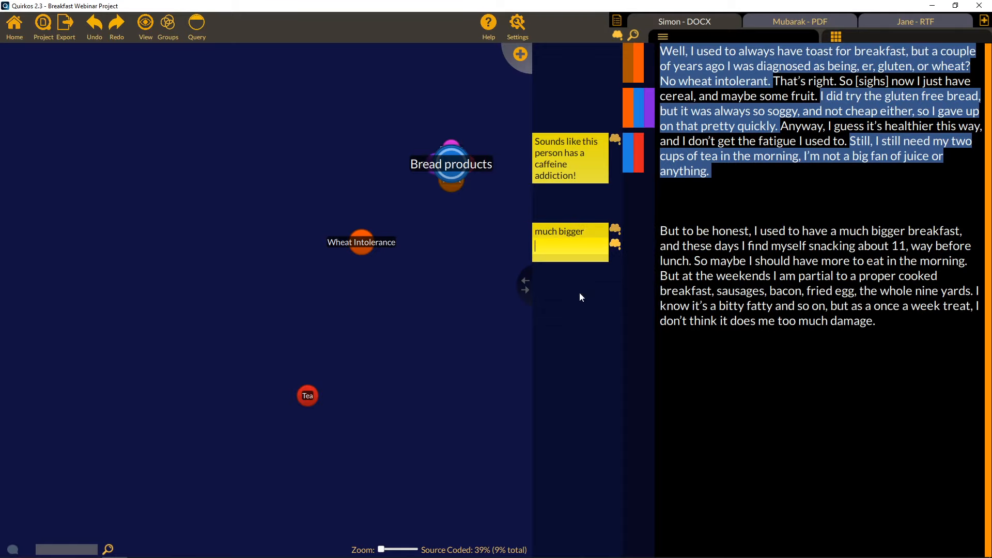
type("find myself snacking")
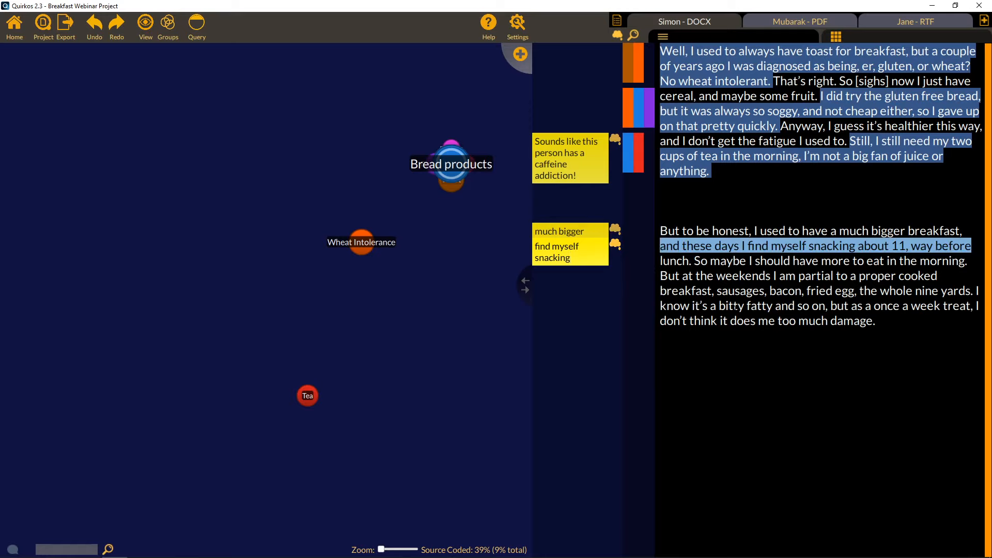
Code the snacking memo's text to Wheat Intolerance and collapse the memo column to its markers.
left_click(596, 234)
mouse_move(616, 244)
left_click(326, 238)
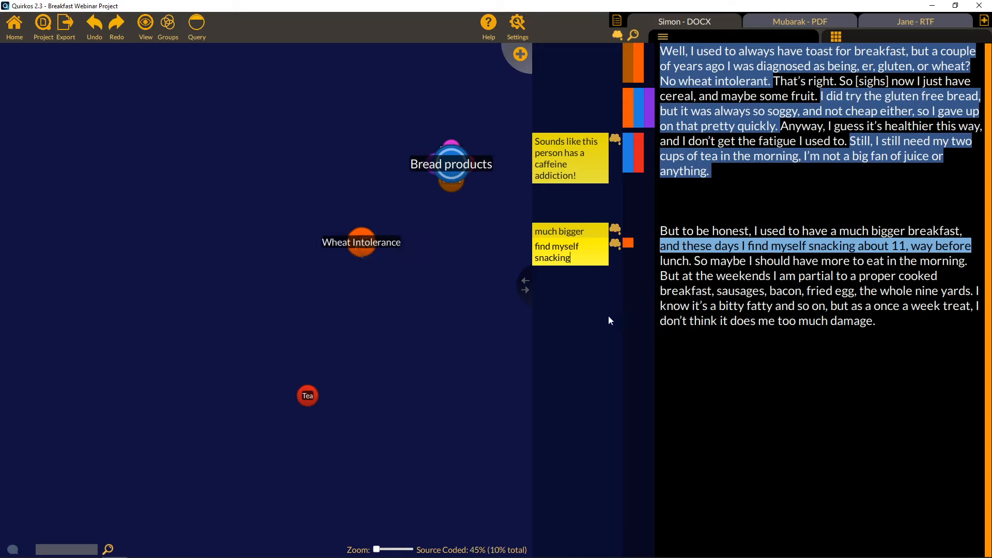
left_click(619, 37)
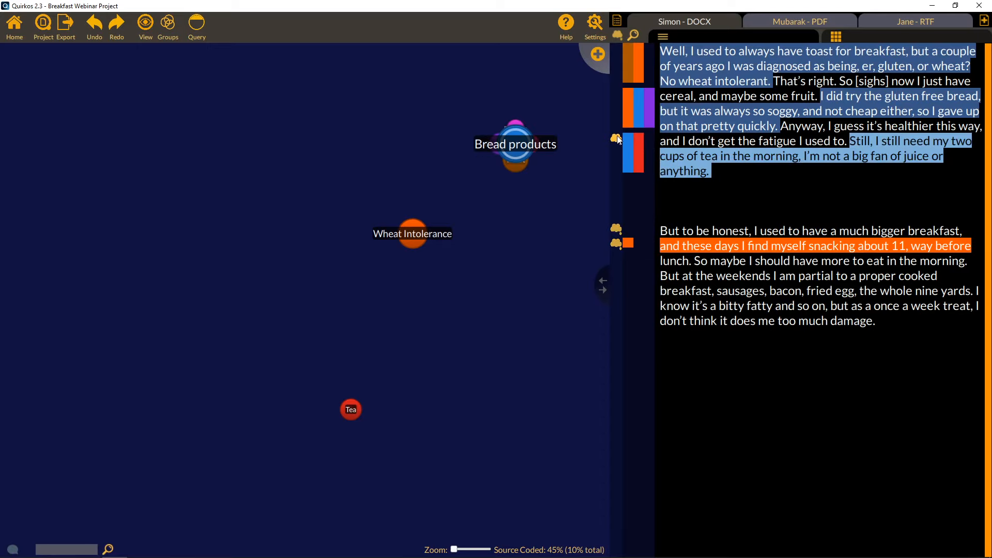
mouse_move(618, 140)
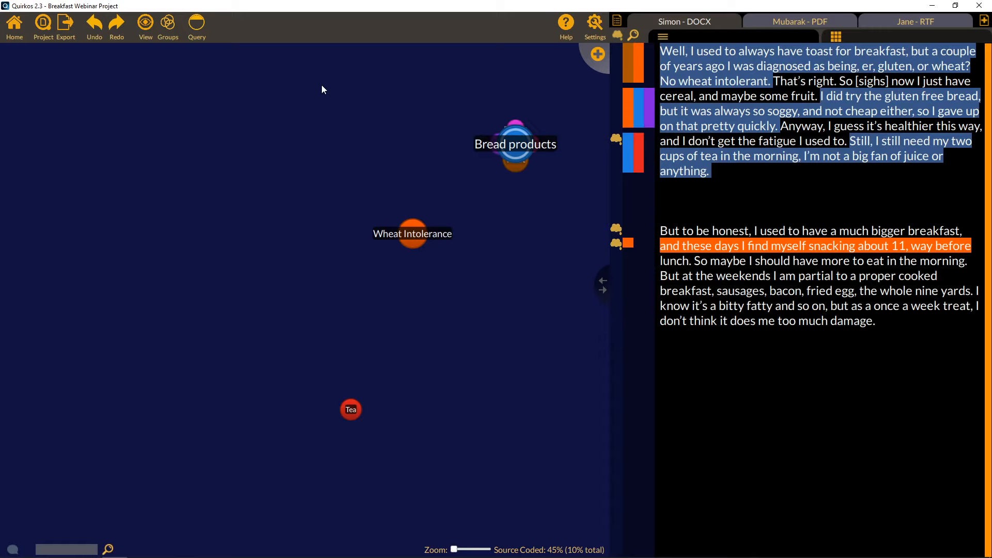
Open the existing cloud project named breakfast.
left_click(44, 28)
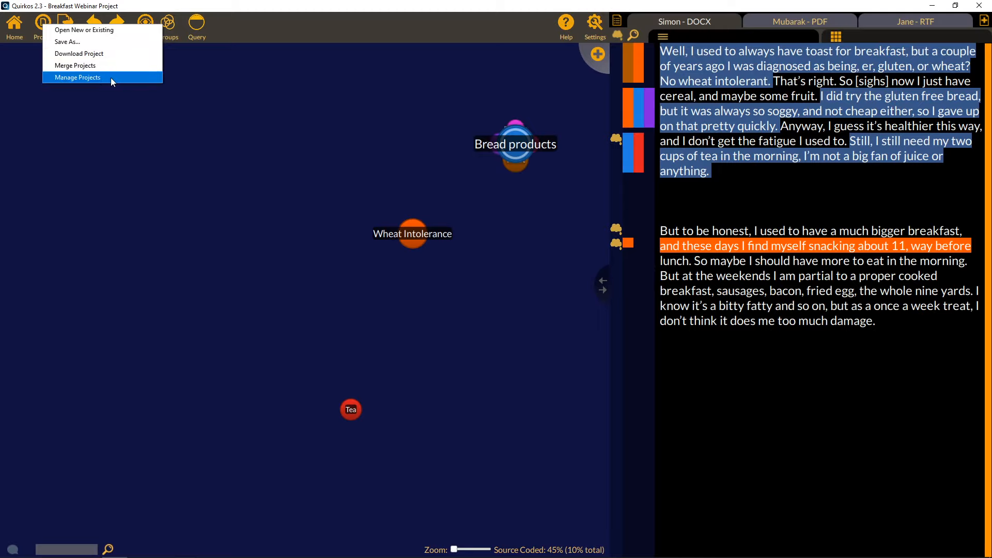
left_click(96, 30)
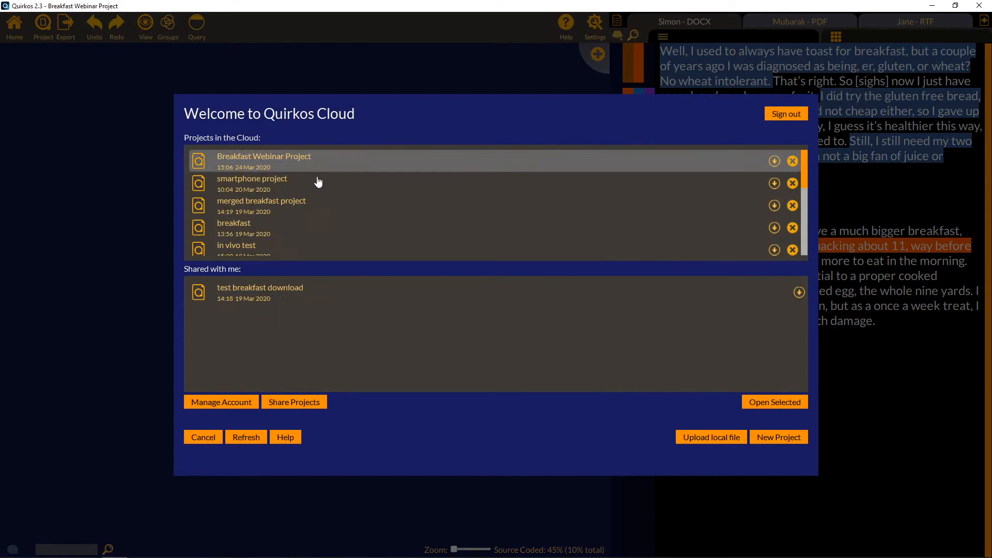
left_click(276, 229)
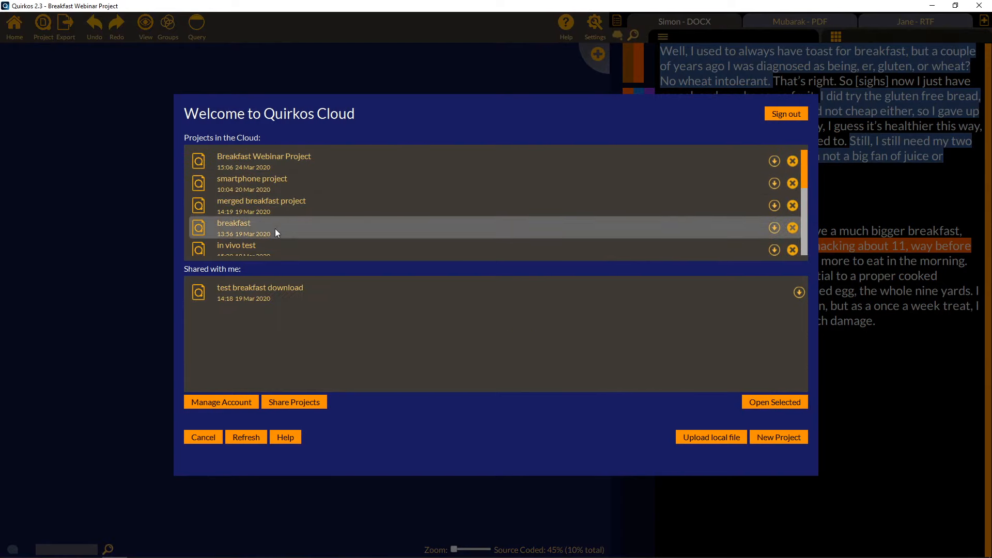
double_click(275, 229)
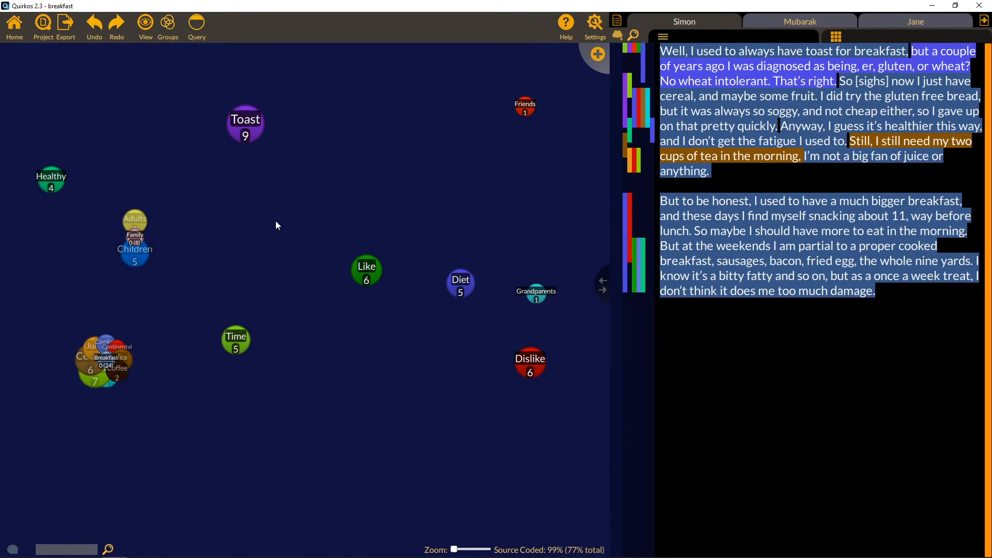
Rearrange the canvas by moving the Breakfast and Family groups and the Toast and Healthy Quirks closer to the centre.
left_click_drag(106, 361, 148, 342)
left_click_drag(138, 244, 227, 207)
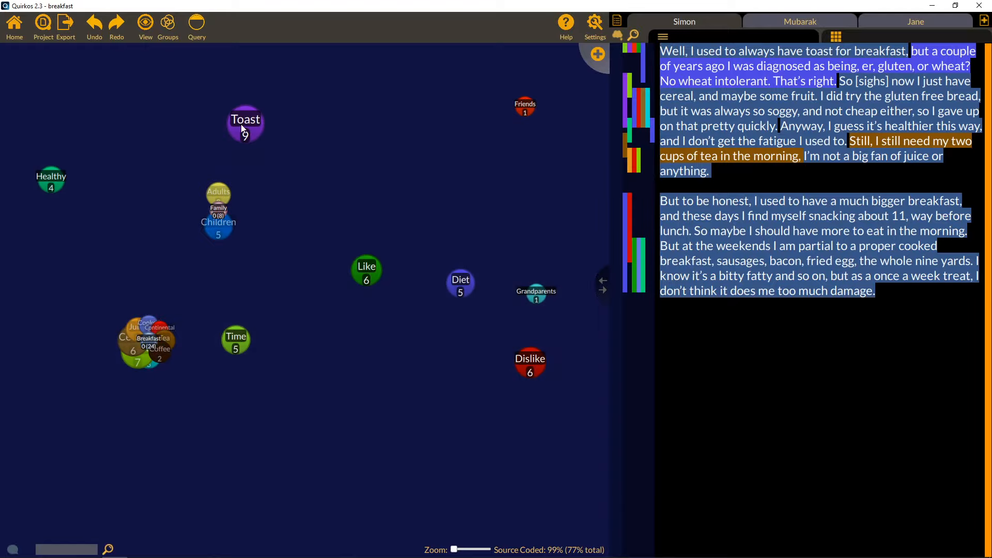
left_click_drag(241, 124, 369, 148)
mouse_move(42, 176)
left_mouse_down()
mouse_move(362, 217)
mouse_move(329, 209)
left_mouse_up()
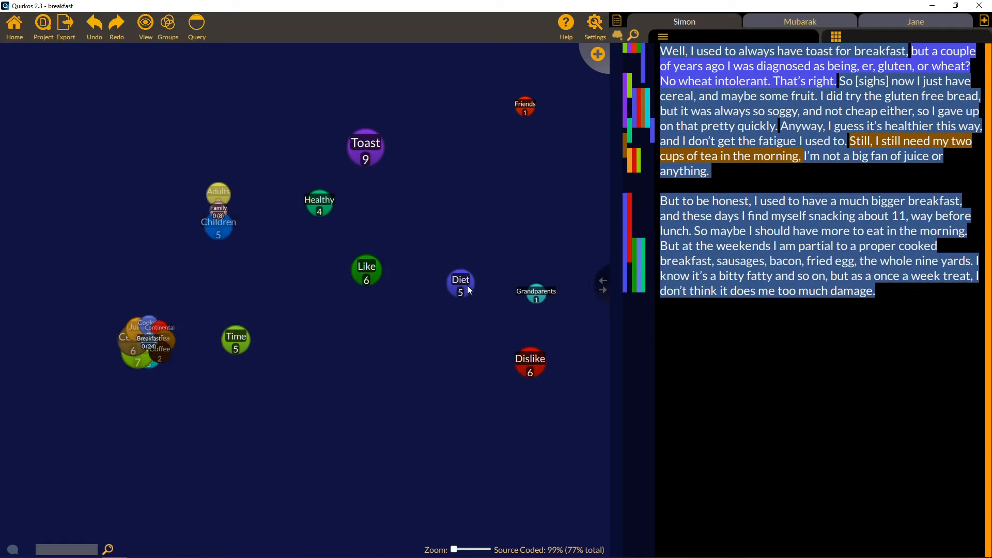
Move the Diet Quirk higher on the canvas and add the Grandparents and Friends Quirks to the Family group.
left_click_drag(468, 291, 485, 222)
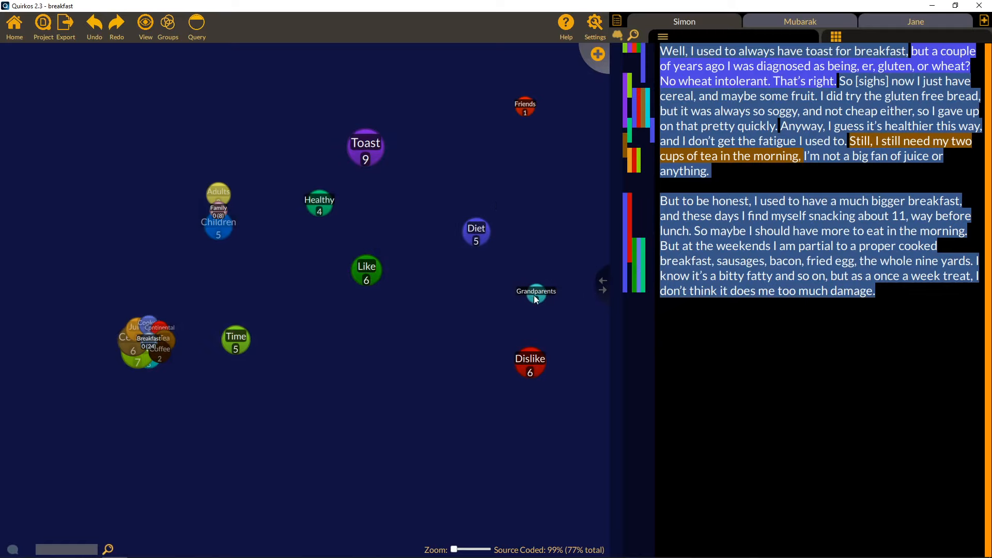
left_click_drag(534, 297, 232, 201)
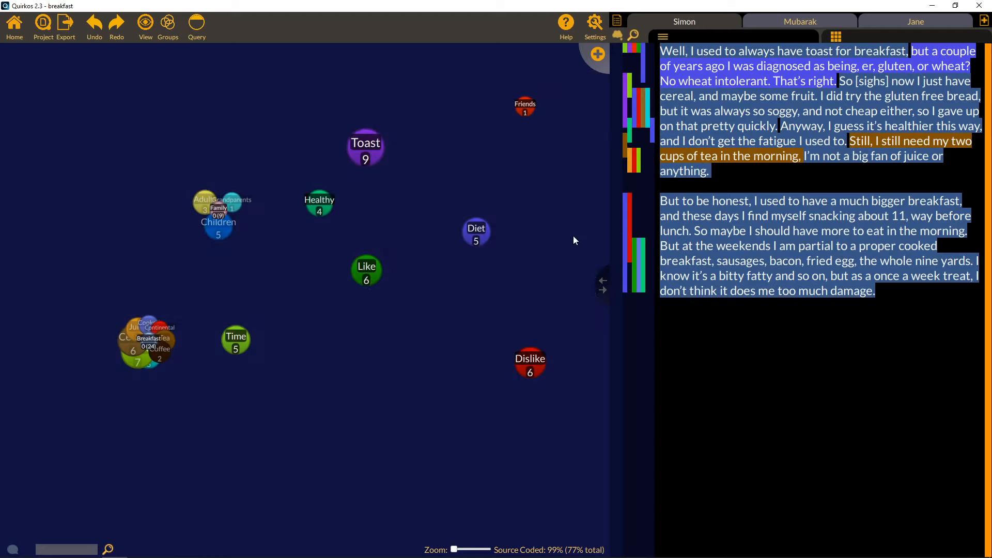
left_click_drag(525, 106, 217, 207)
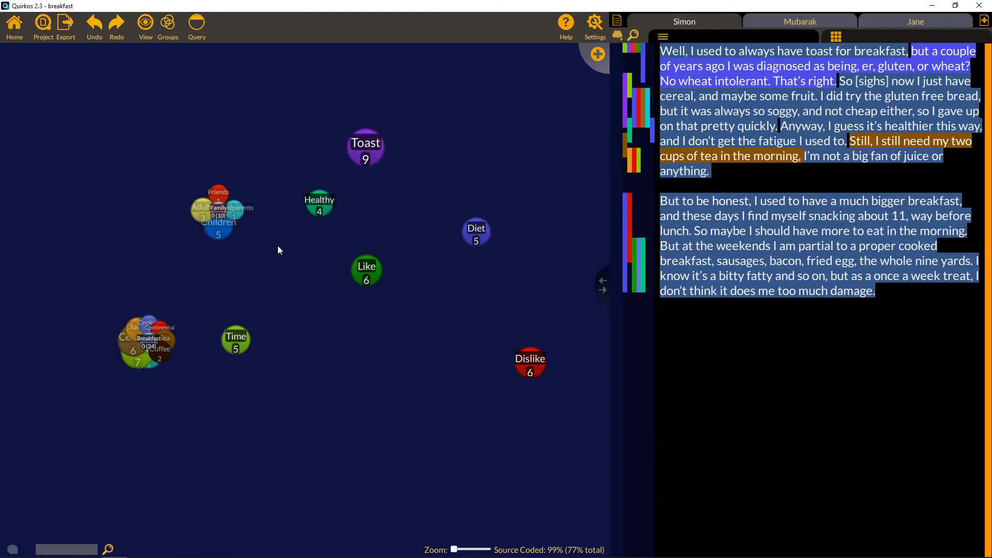
Remove the Yogurt and Cereal codings from the passage about trying the gluten free bread.
right_click(650, 110)
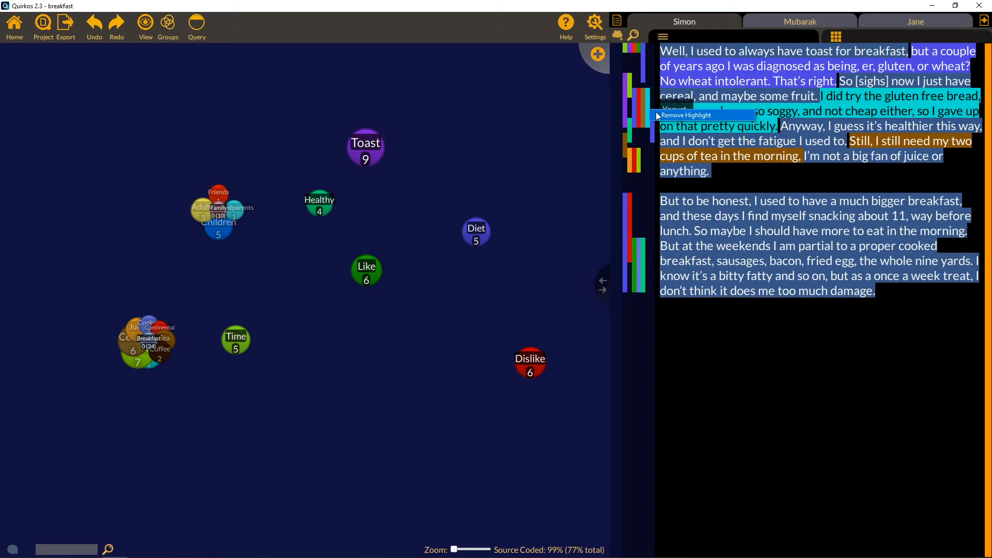
left_click(658, 115)
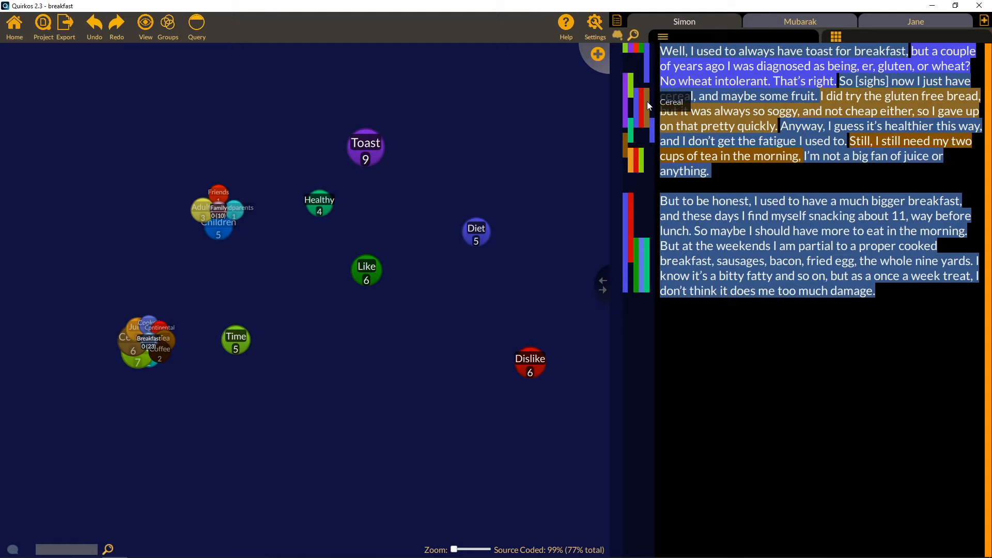
right_click(647, 101)
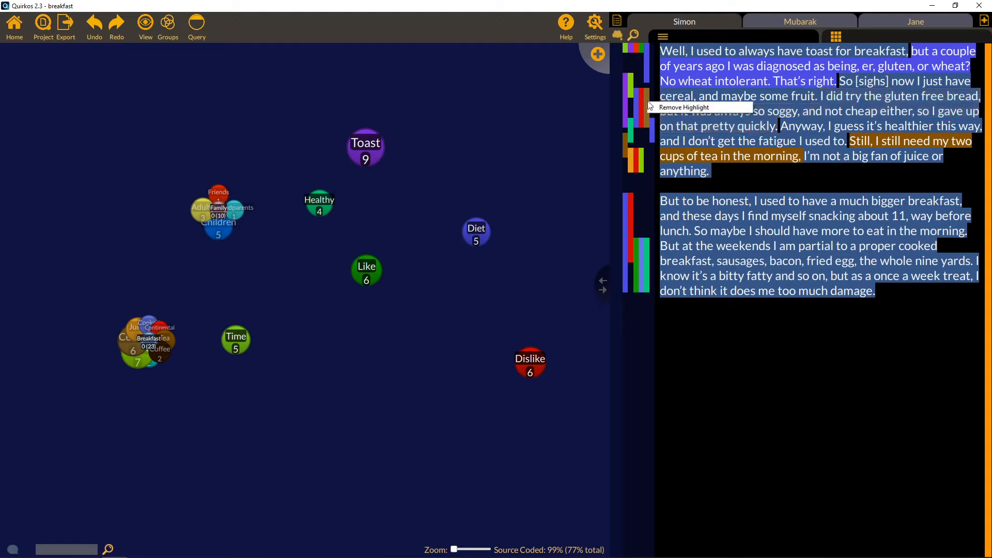
left_click(651, 107)
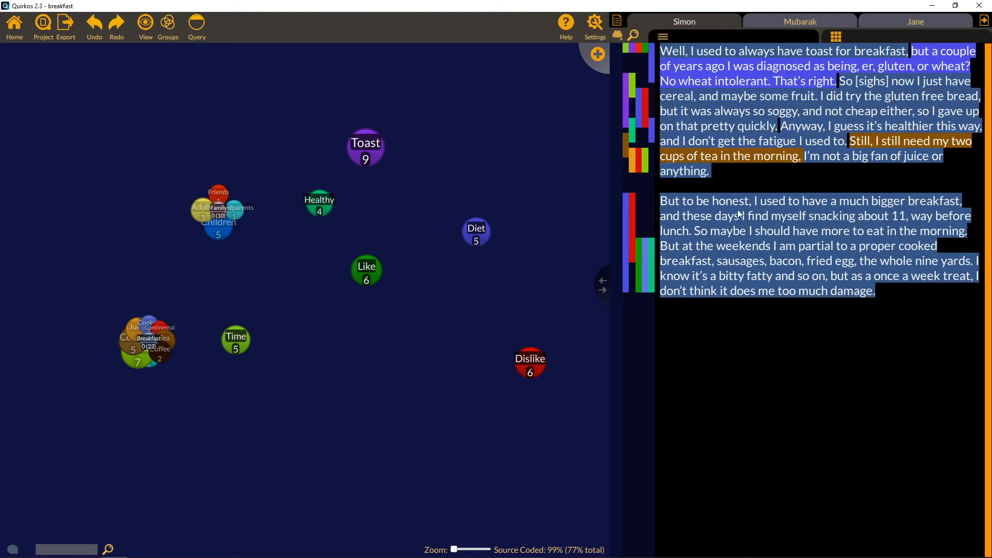
Open the overlap view for the Family group, filter its quotes to Adults and return to all the quotes.
mouse_move(155, 349)
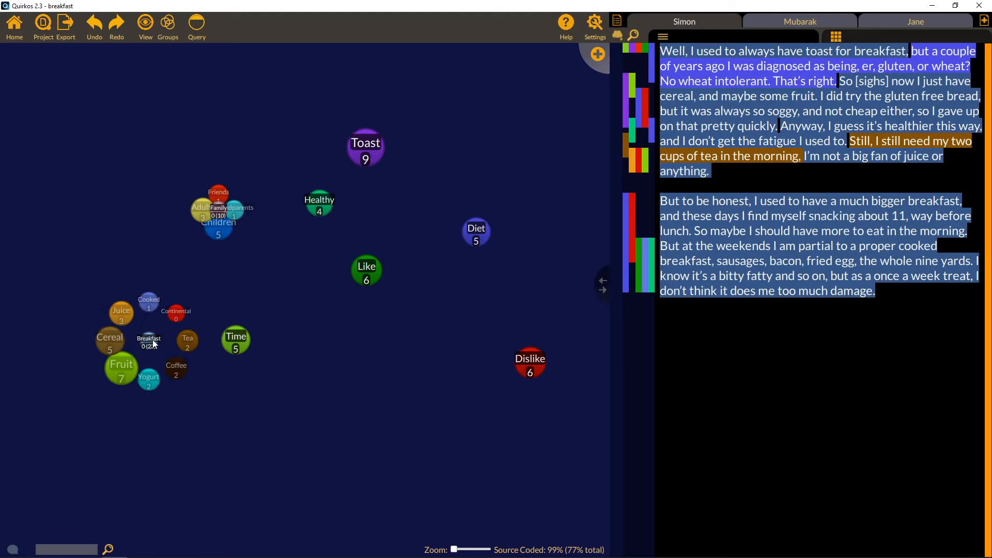
double_click(220, 213)
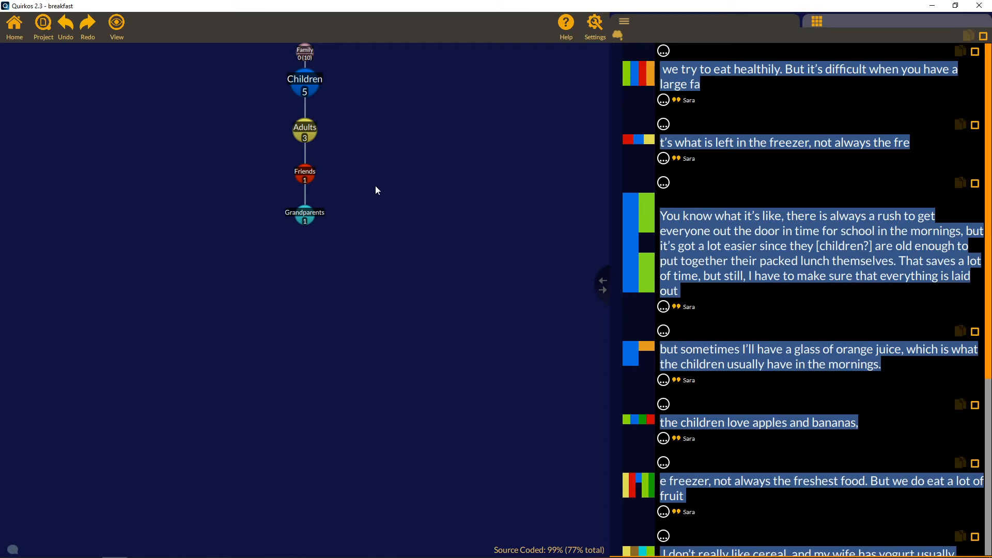
mouse_move(989, 161)
left_mouse_down()
mouse_move(989, 344)
mouse_move(988, 150)
left_mouse_up()
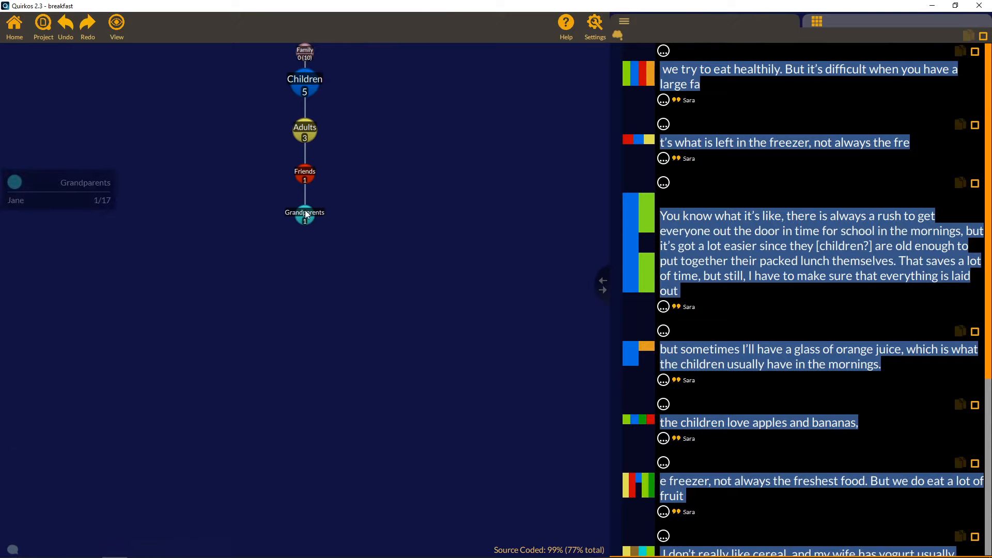
left_click(304, 128)
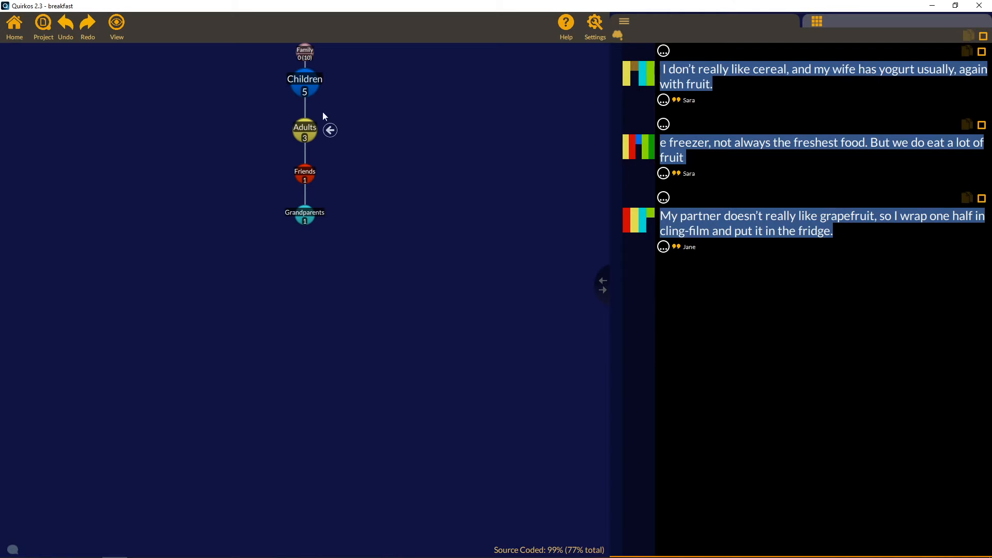
left_click(330, 130)
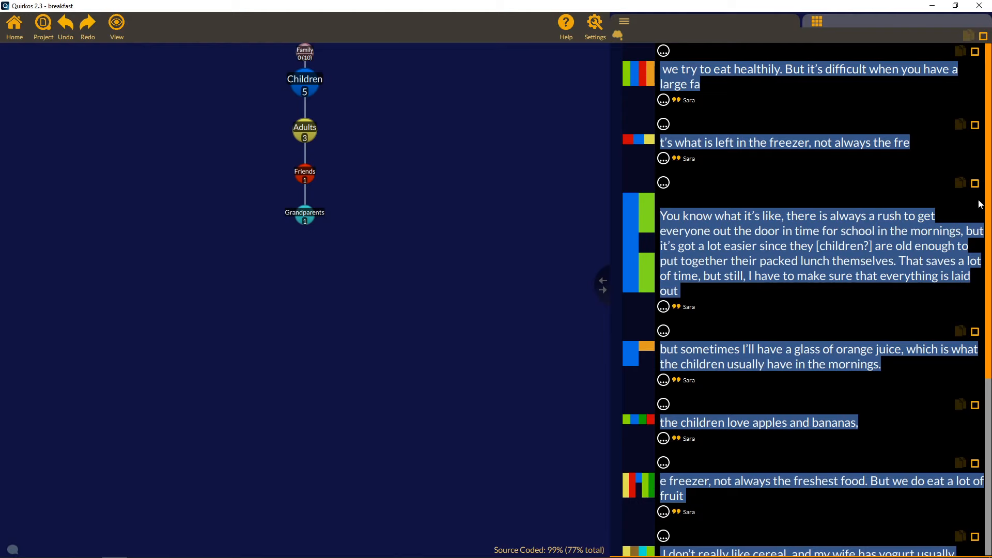
Select the Family quotes about the partner disliking grapefruit and about mum's homemade jam.
left_click_drag(988, 185, 987, 356)
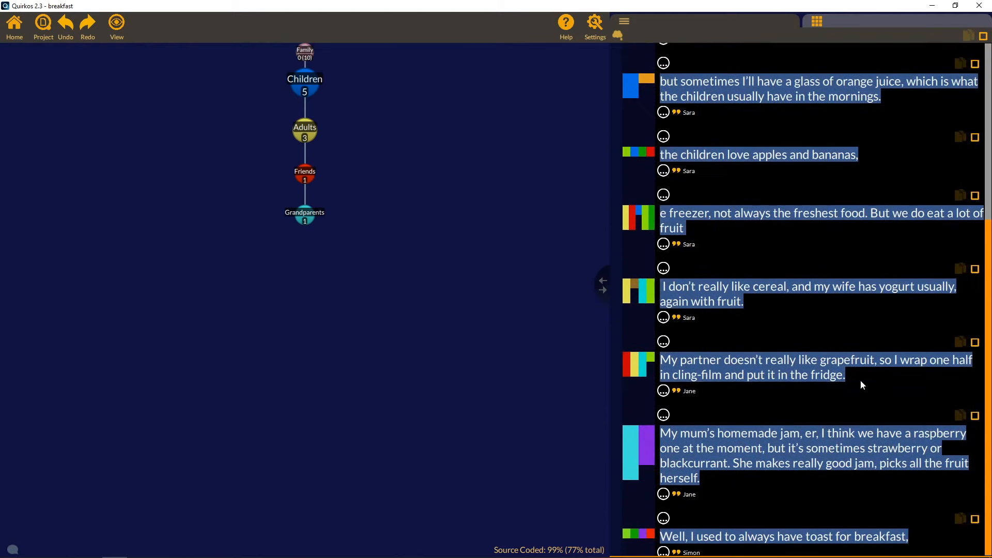
left_click(975, 342)
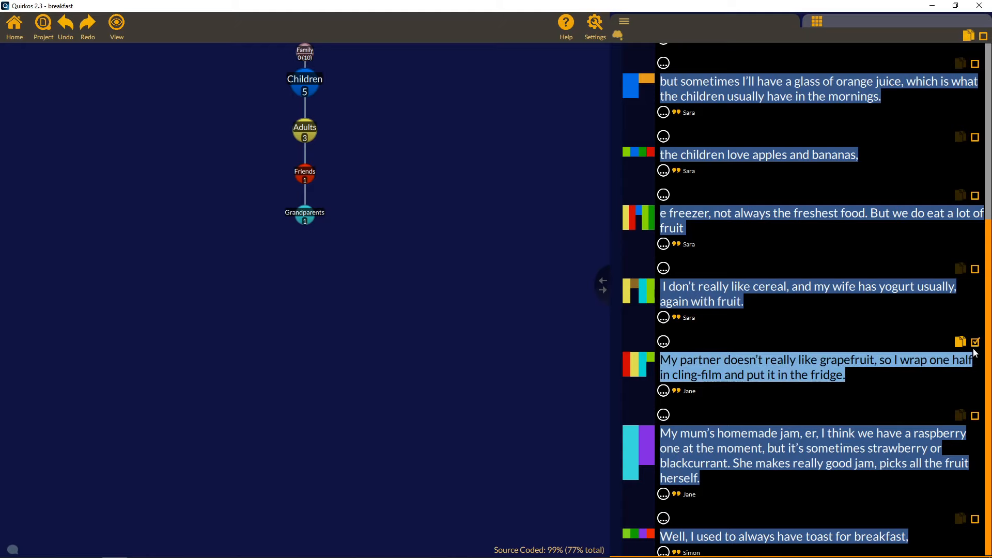
left_click(975, 416)
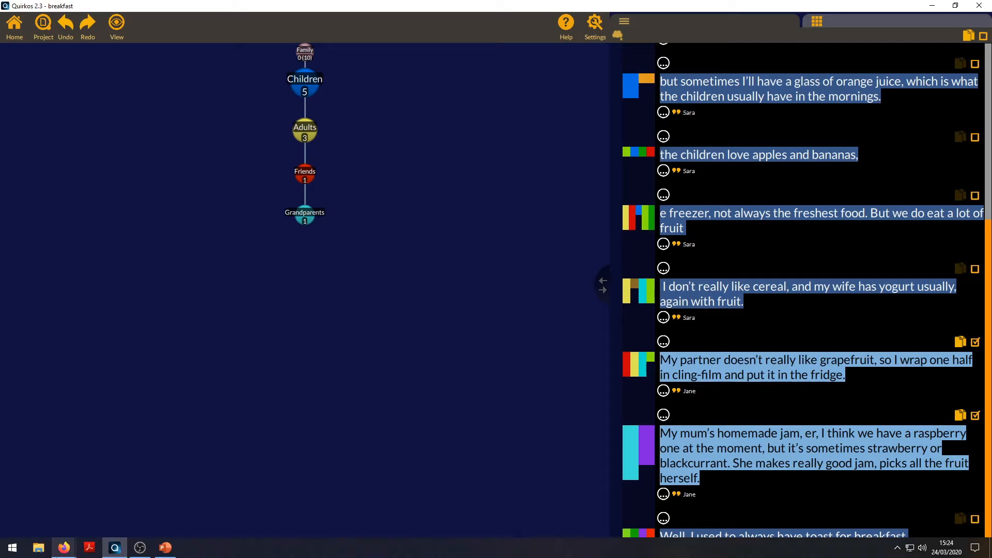
Switch to Word, create a blank document and paste the copied grapefruit quote into it.
mouse_move(64, 547)
key("super")
type("word")
key("Return")
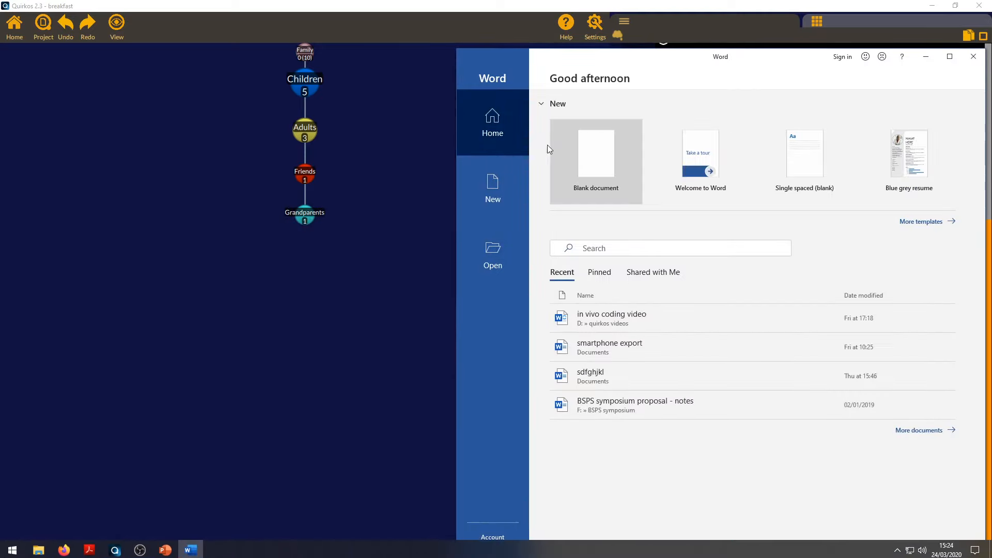
key("Return")
key("ctrl+v")
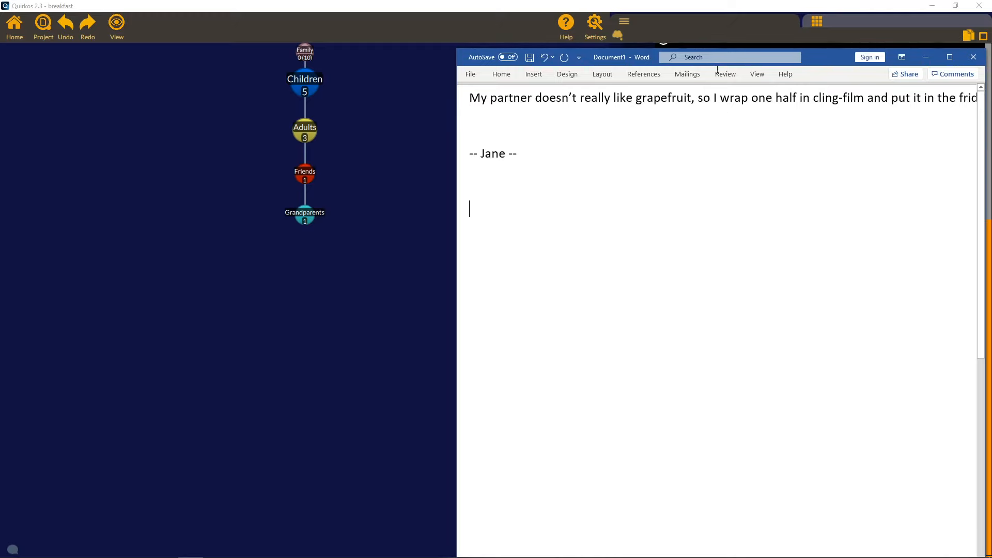
Maximise the Word window to examine the pasted quote with its source name, and minimise Word again.
left_click_drag(833, 57, 696, 57)
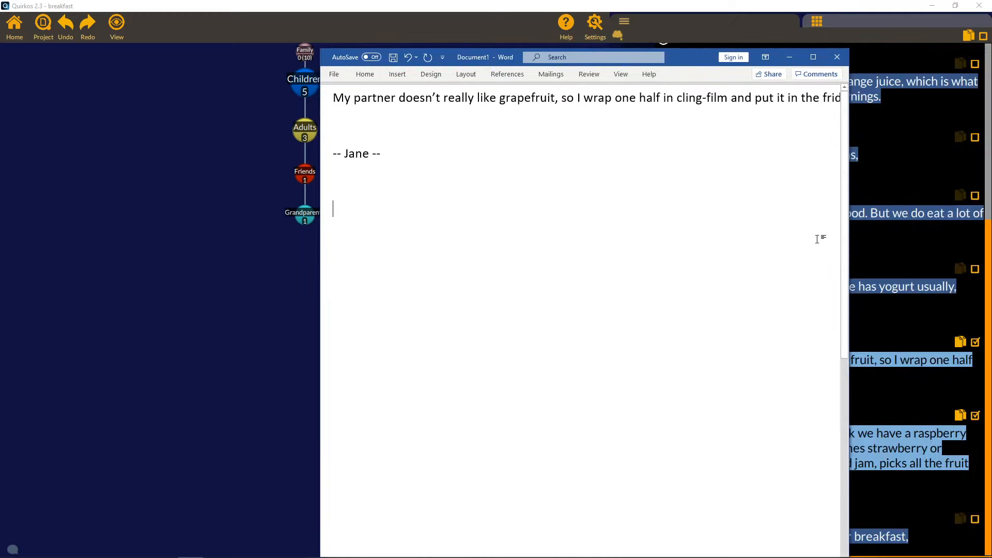
scroll(838, 166, "down", 1)
scroll(826, 144, "up", 1)
double_click(688, 58)
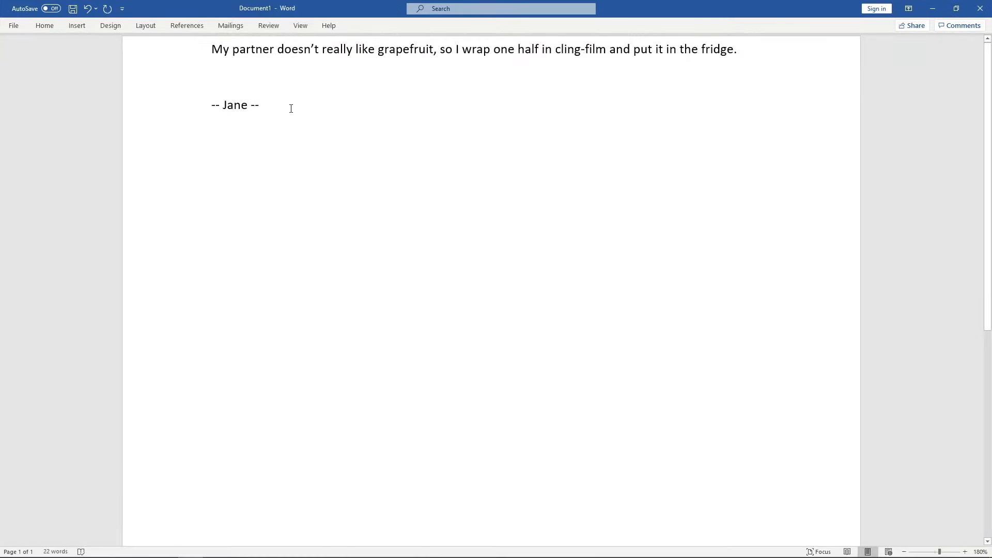
left_click_drag(291, 108, 144, 27)
left_click(437, 181)
left_click(932, 10)
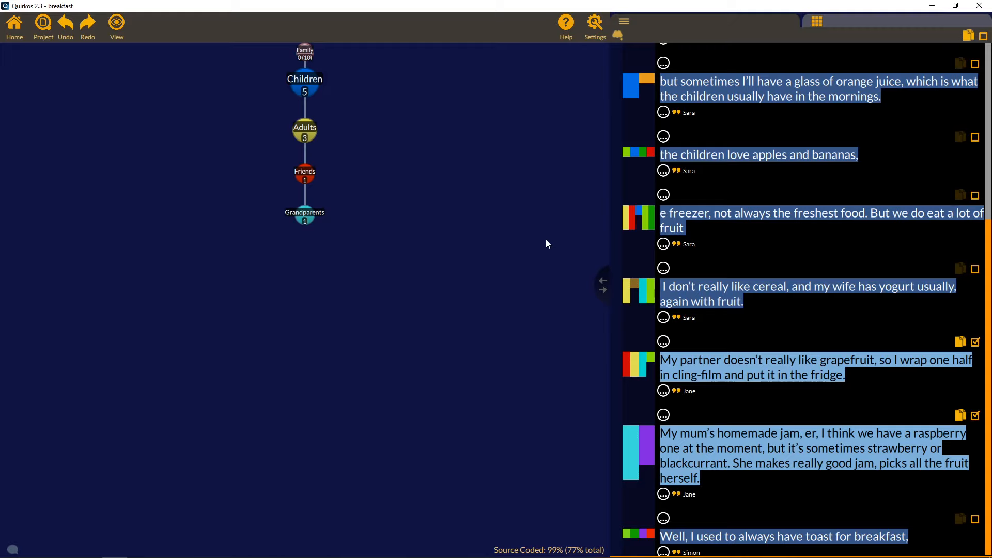
Return to the Quirk canvas and spread out Toast, the Family group, Healthy and Like.
left_click(12, 30)
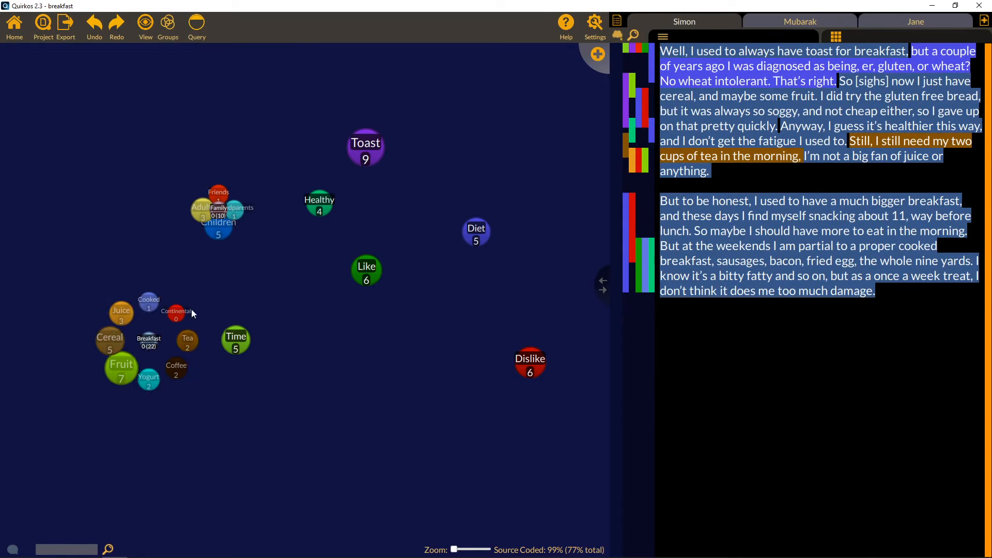
left_click_drag(383, 146, 450, 109)
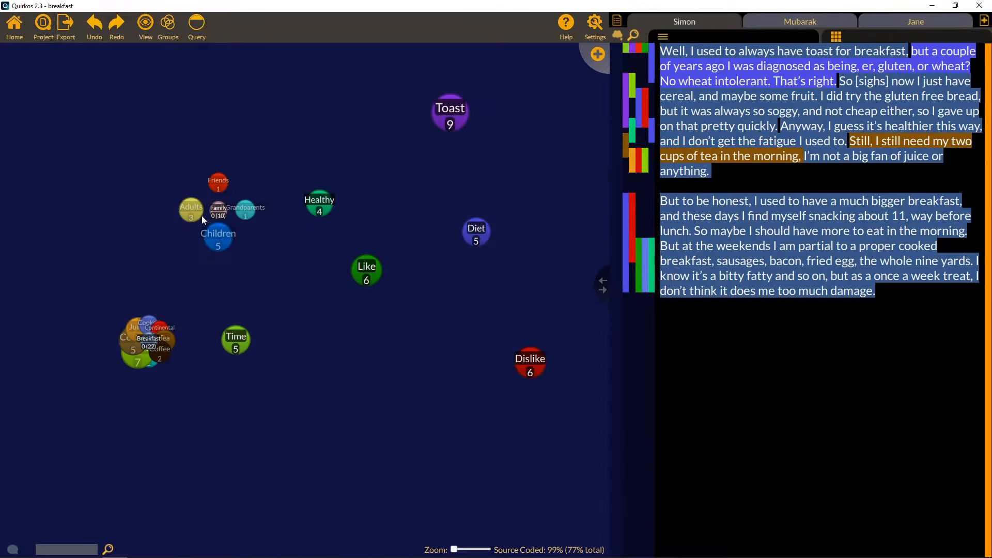
left_click_drag(149, 202, 135, 179)
mouse_move(320, 204)
left_mouse_down()
mouse_move(264, 203)
mouse_move(229, 252)
left_mouse_up()
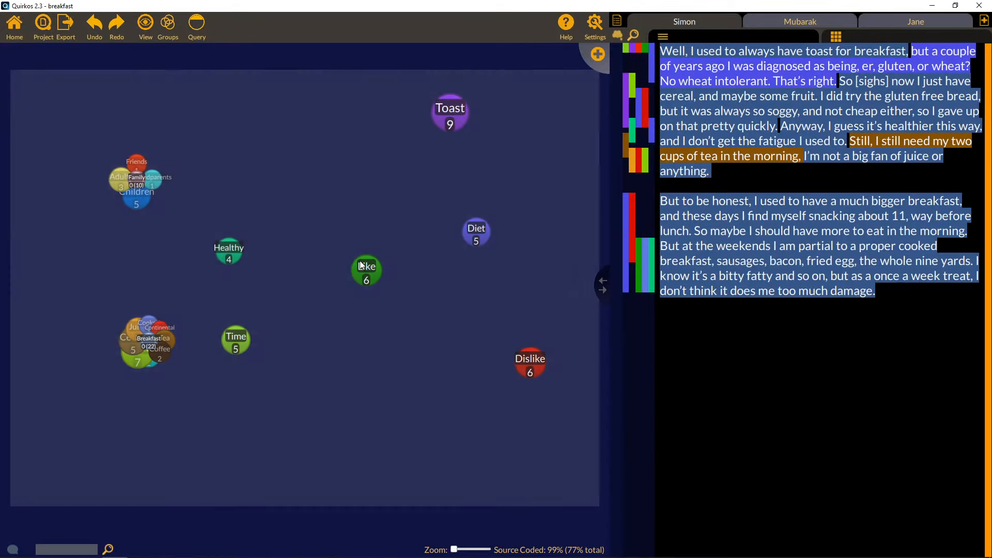
left_click_drag(367, 271, 426, 308)
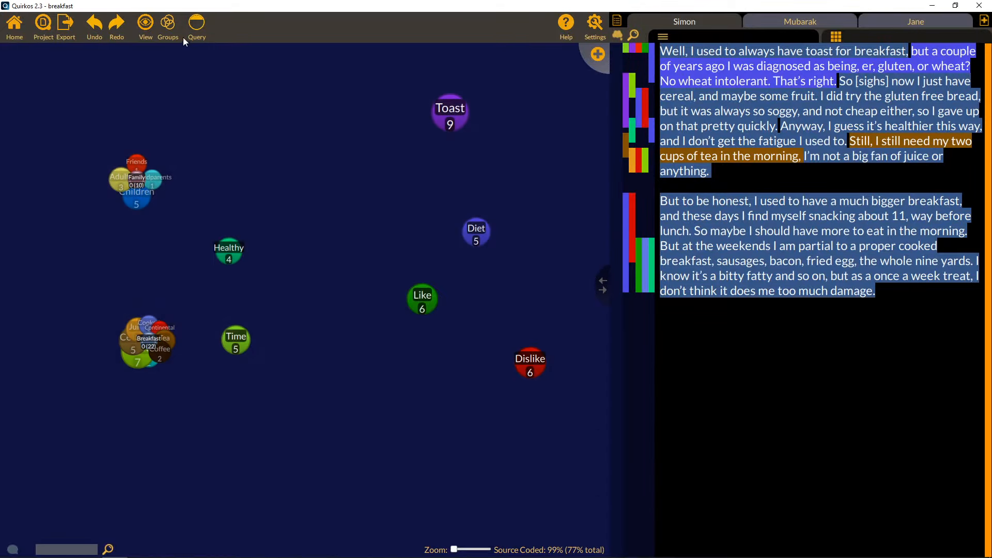
Arrange the Quirks by title in ascending order and display them as a tree view.
left_click(146, 24)
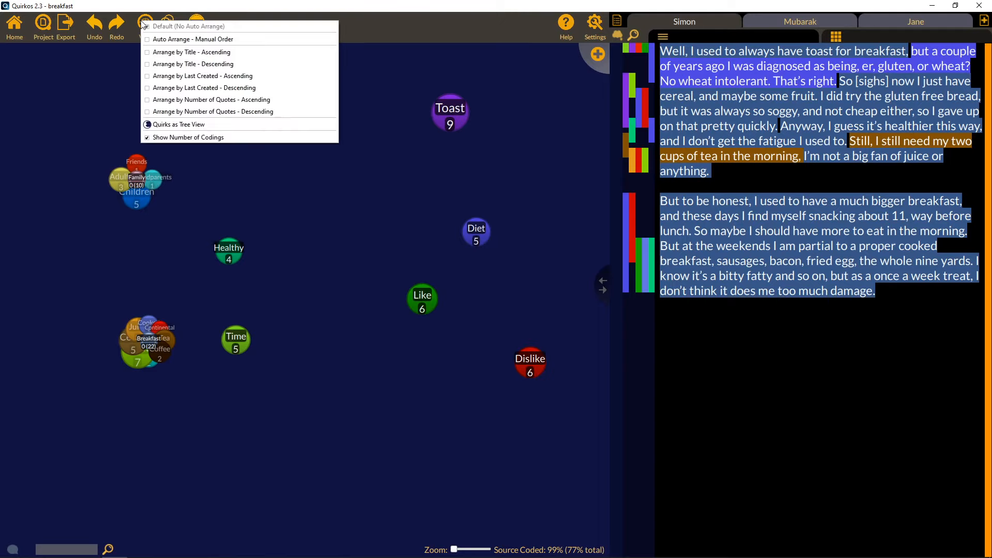
left_click(210, 52)
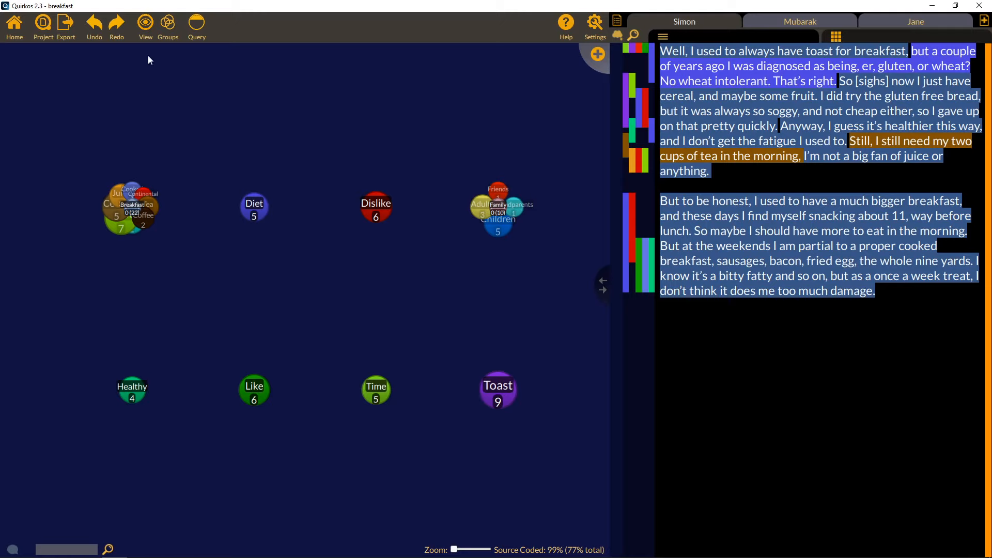
left_click(146, 25)
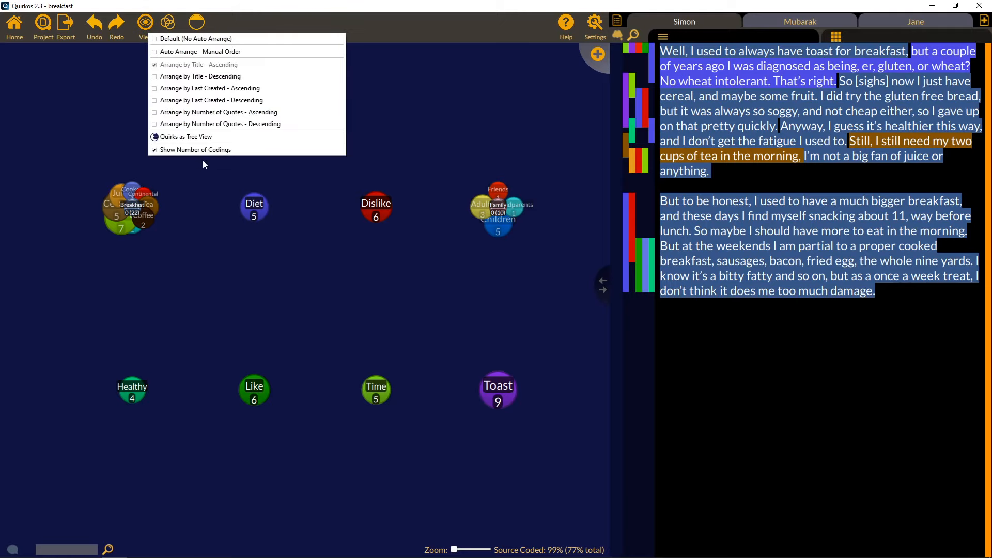
left_click(206, 137)
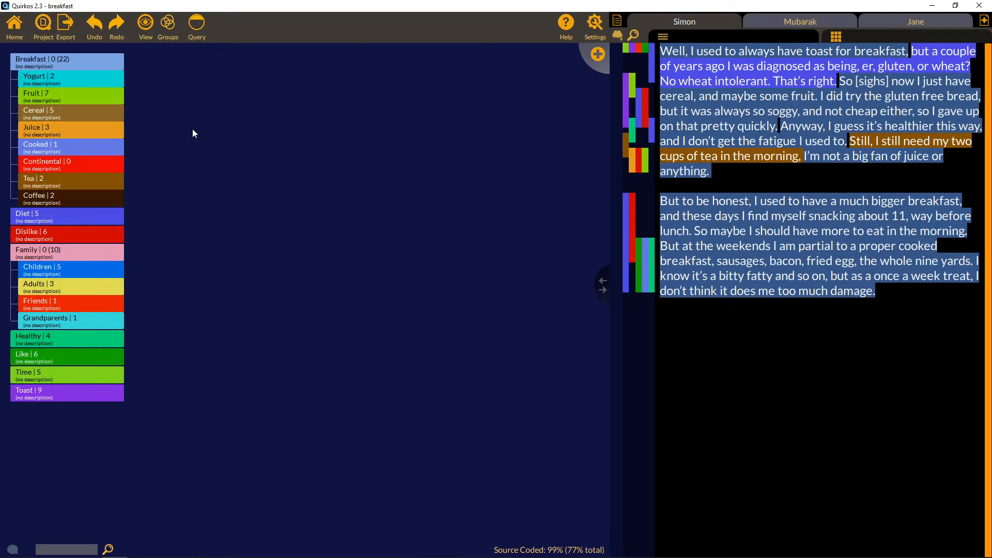
Widen the source pane and code the second paragraph to Juice and most of the first paragraph's opening text to Dislike.
left_click(603, 280)
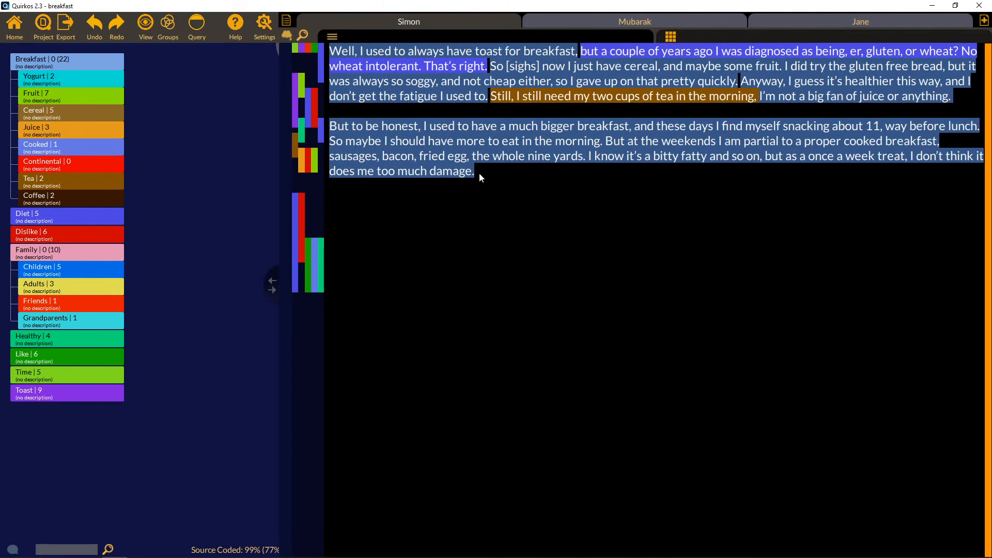
left_click_drag(479, 178, 332, 112)
left_click_drag(400, 145, 89, 129)
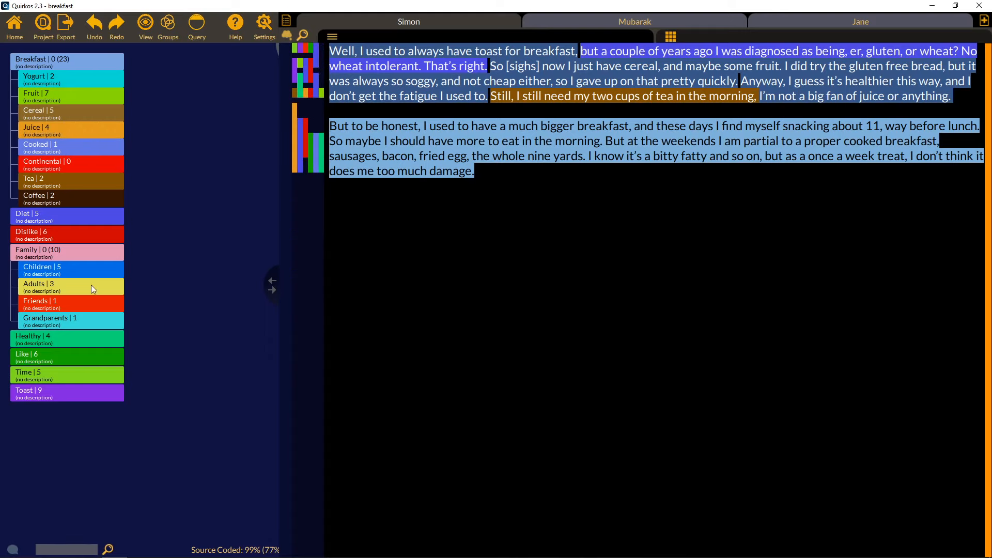
left_click_drag(452, 96, 407, 51)
left_click_drag(448, 64, 76, 243)
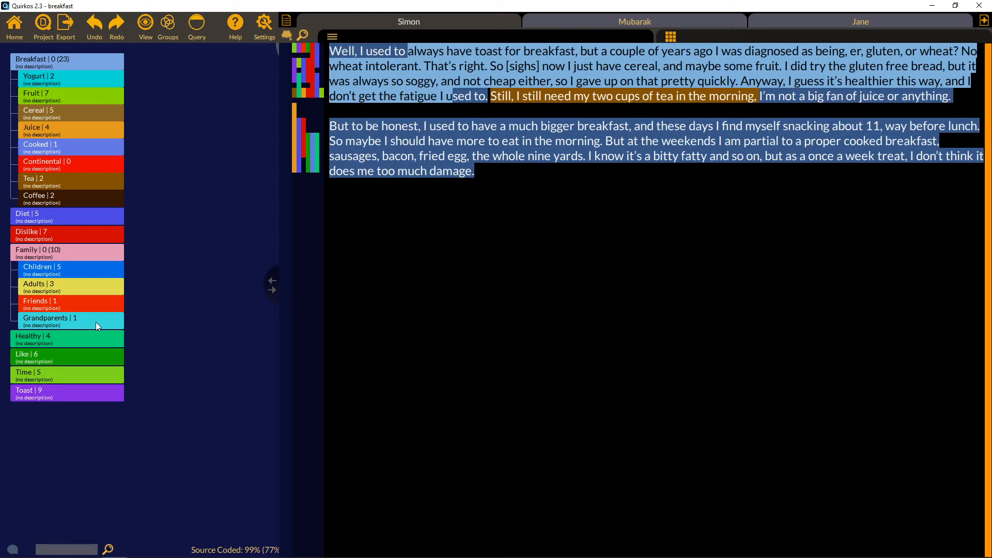
Switch the Quirks from the tree back to the bubble view and widen the canvas to over half the window.
left_click(145, 26)
left_click(176, 108)
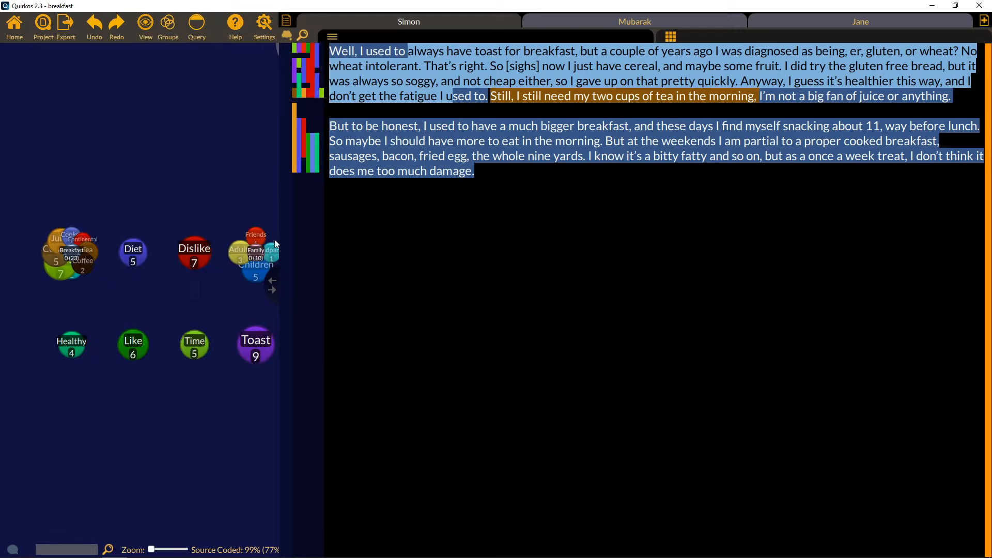
left_click_drag(272, 285, 574, 295)
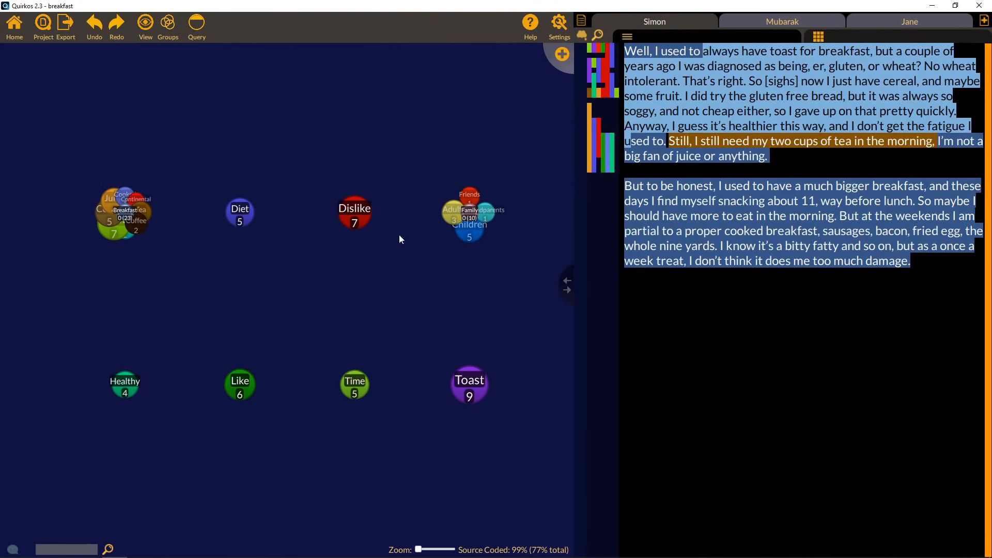
Hide the number of codings on the Quirks and restore the default arrangement without auto-arranging.
left_click(147, 31)
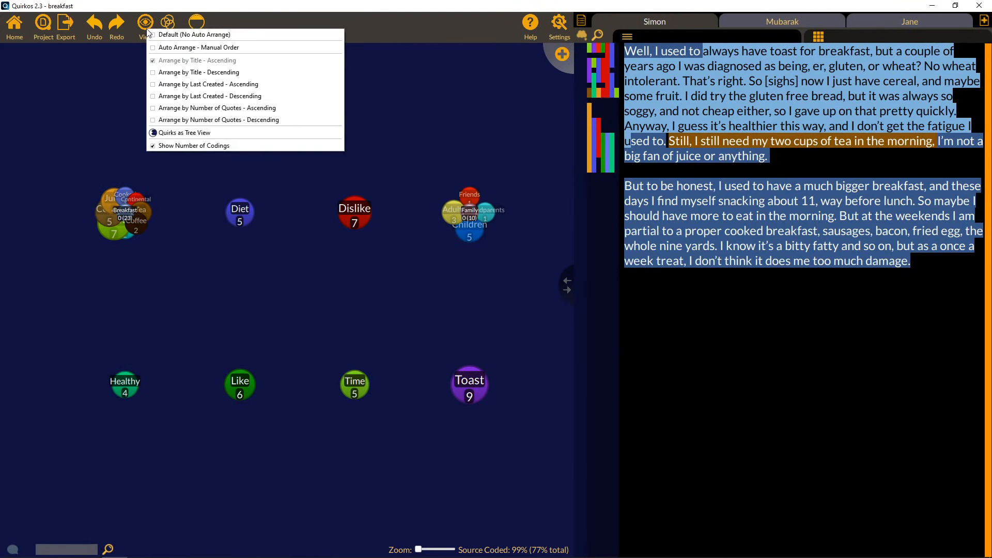
left_click(184, 146)
left_click(146, 28)
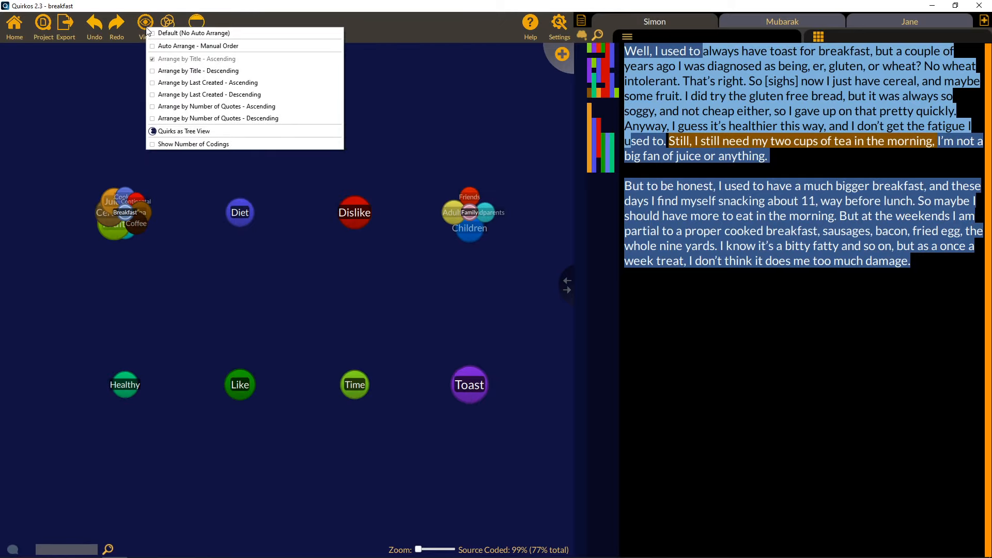
left_click(177, 34)
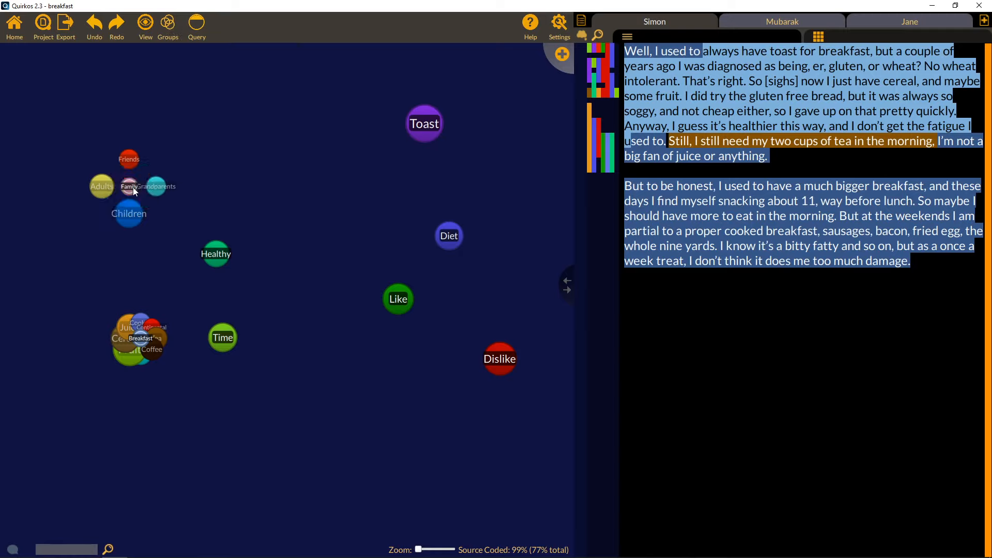
Move the Family group to the canvas's upper-left area, the Breakfast group to the lower-left, and Healthy to a spot above Time.
left_click_drag(124, 186, 95, 113)
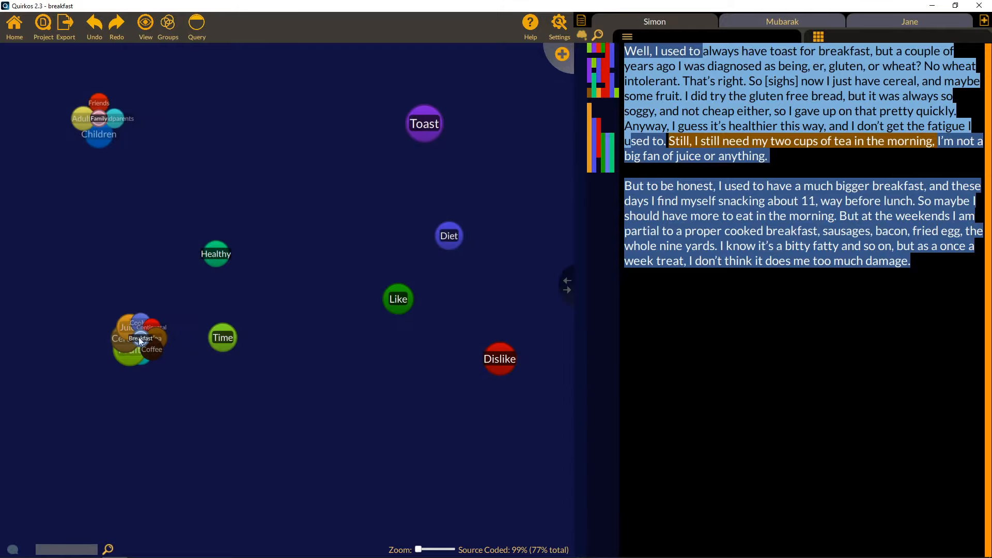
left_click_drag(142, 337, 89, 388)
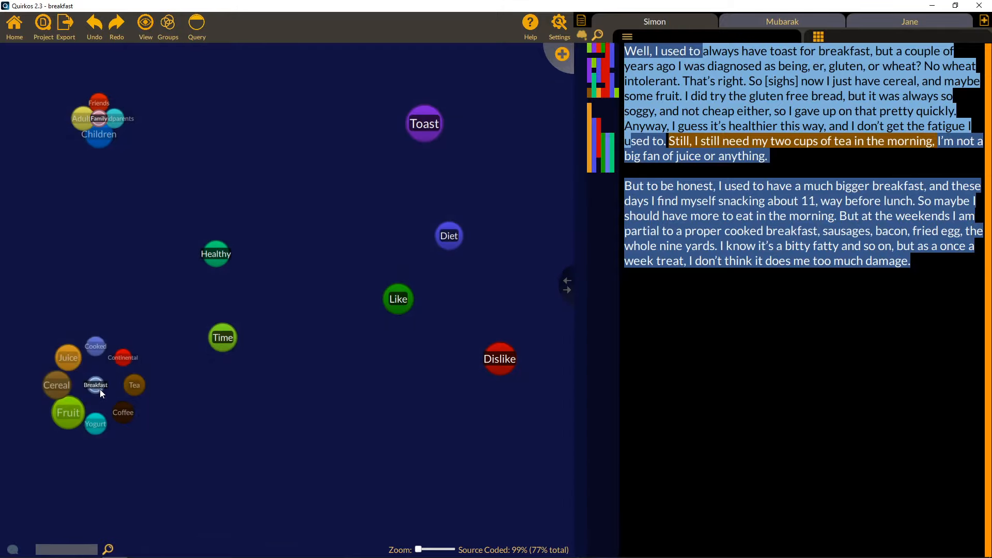
mouse_move(102, 115)
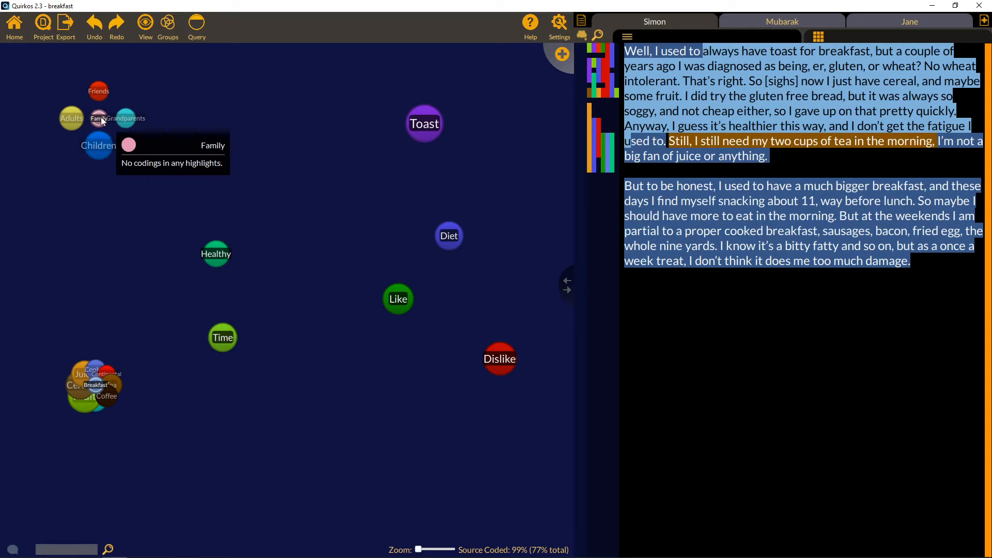
mouse_move(219, 257)
left_mouse_down()
mouse_move(100, 132)
mouse_move(98, 108)
mouse_move(100, 138)
left_mouse_up()
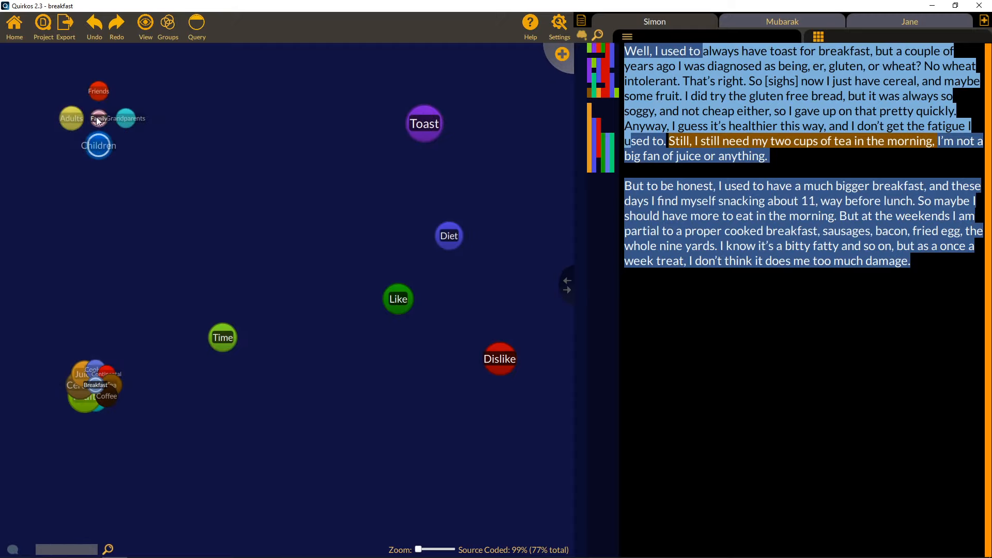
left_click_drag(107, 187, 224, 234)
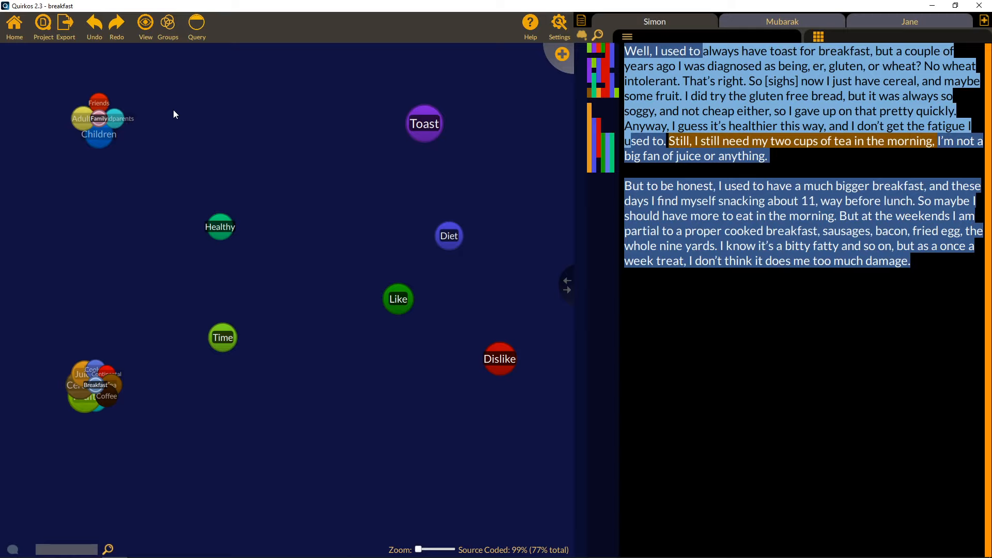
Create two Quirk groups named Drink and Food.
left_click(168, 30)
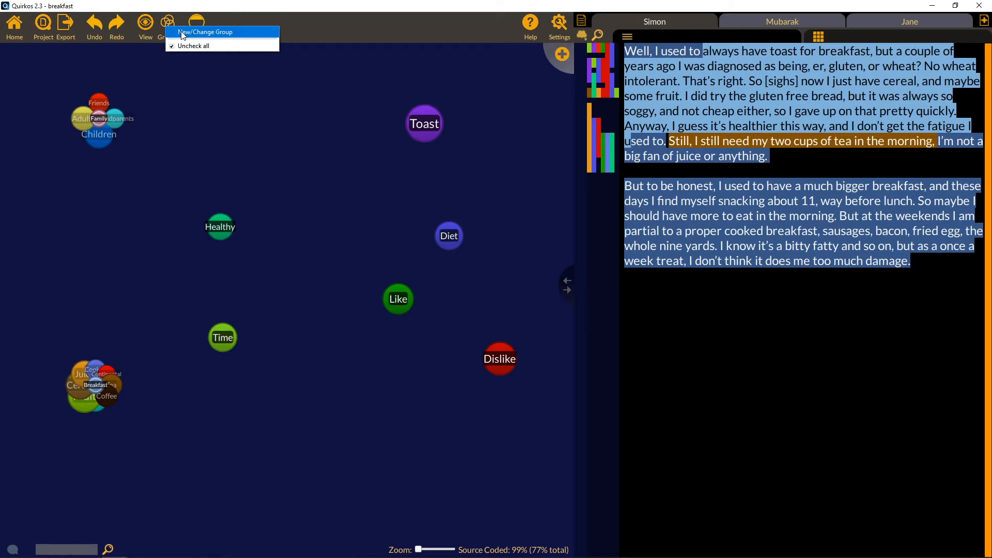
left_click(182, 33)
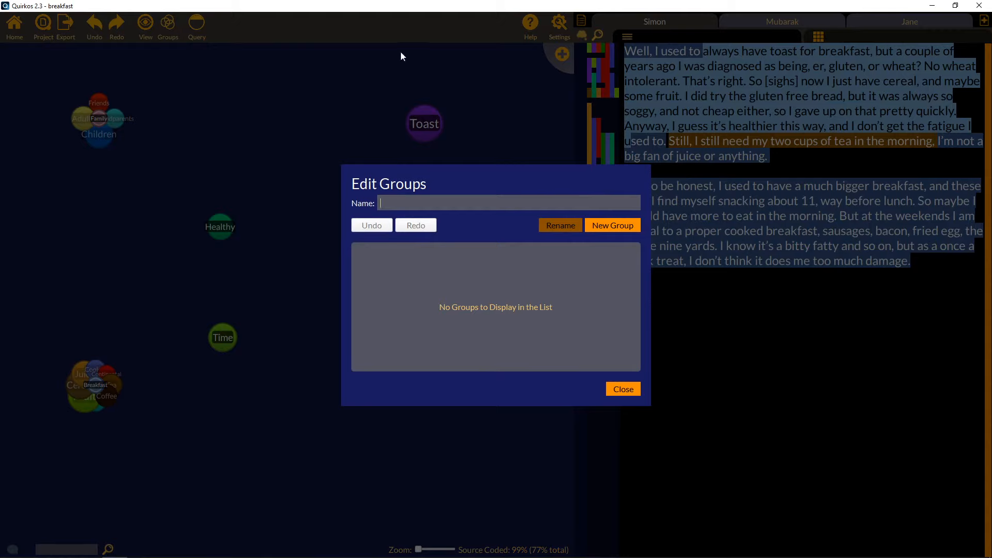
type("Drink")
left_click(563, 223)
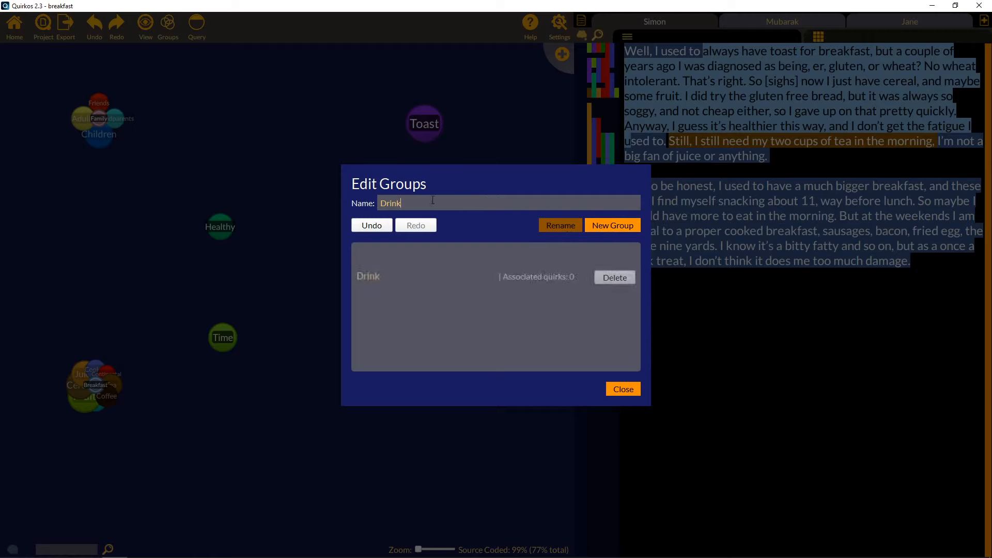
type("Food")
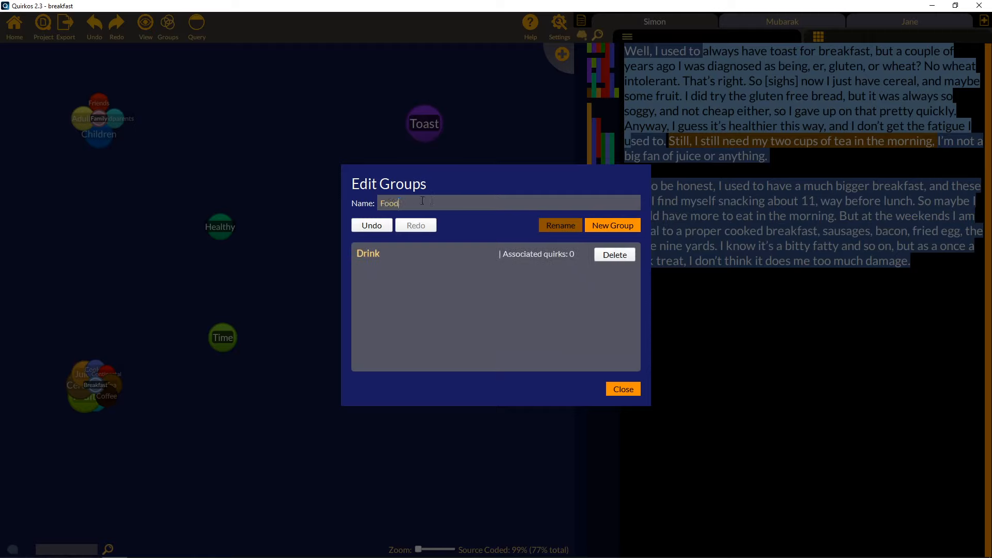
left_click(634, 221)
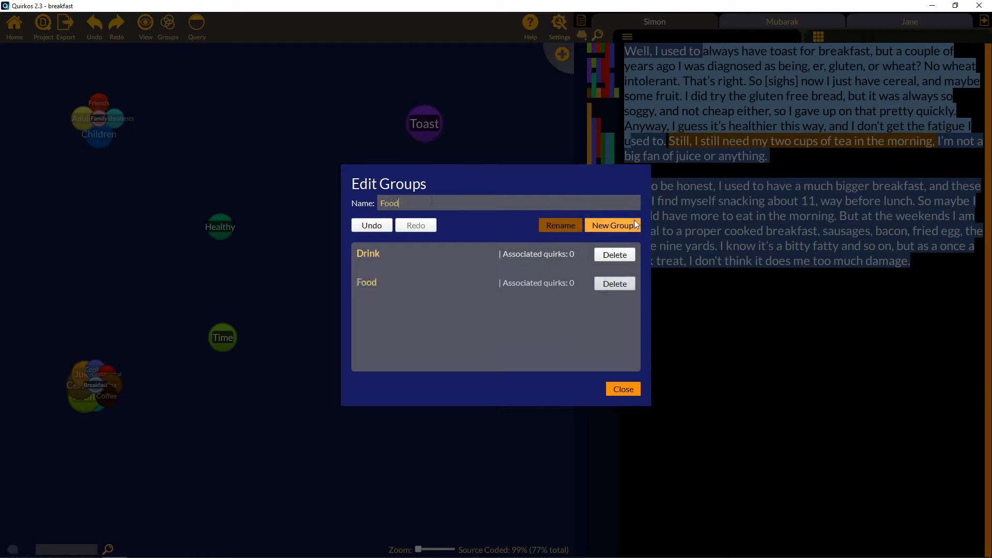
left_click(625, 390)
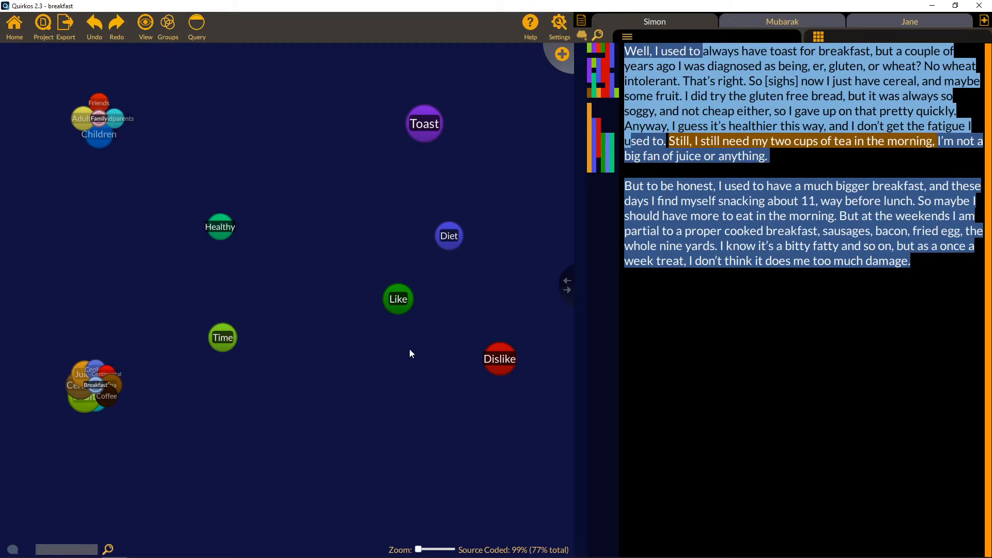
Assign the Juice Quirk in the Breakfast cluster to the Drink group and save its properties.
mouse_move(87, 391)
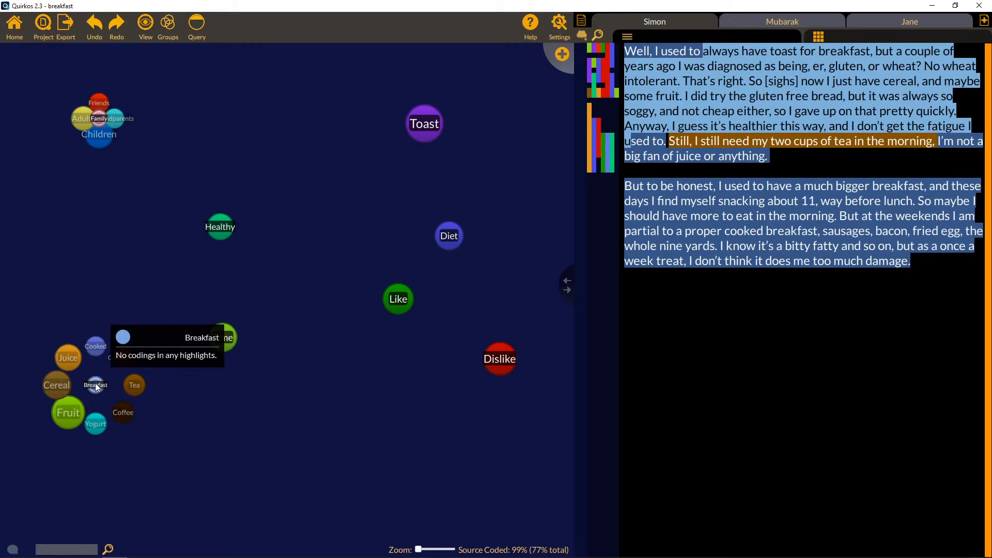
right_click(68, 358)
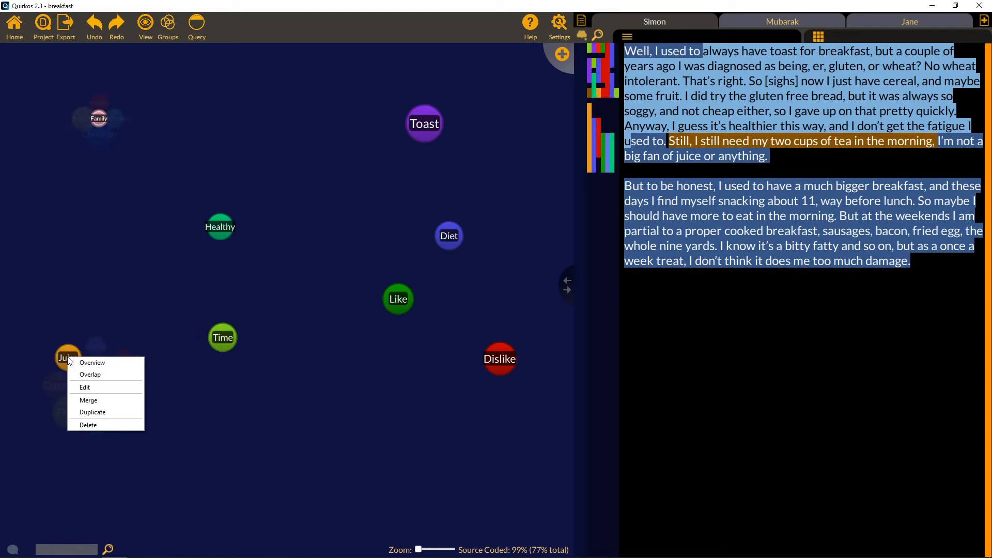
left_click(92, 386)
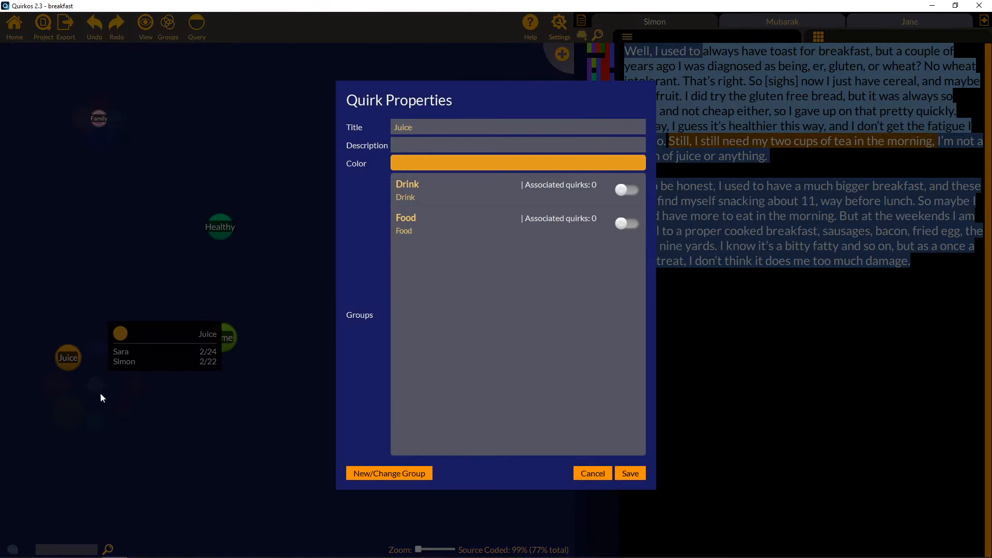
left_click(629, 190)
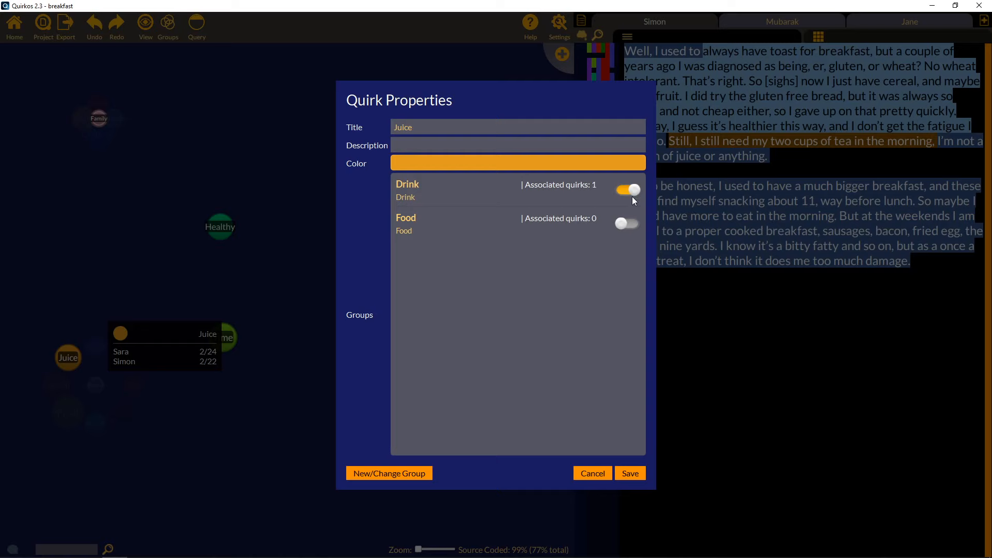
left_click(630, 473)
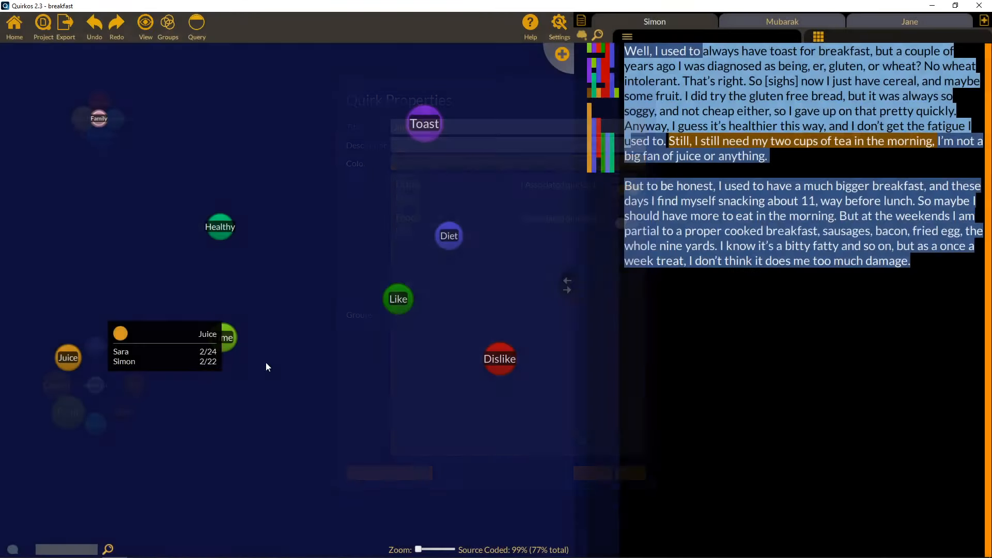
Assign the Coffee and Tea Quirks in the Breakfast cluster to the Drink group.
right_click(119, 413)
left_click(137, 443)
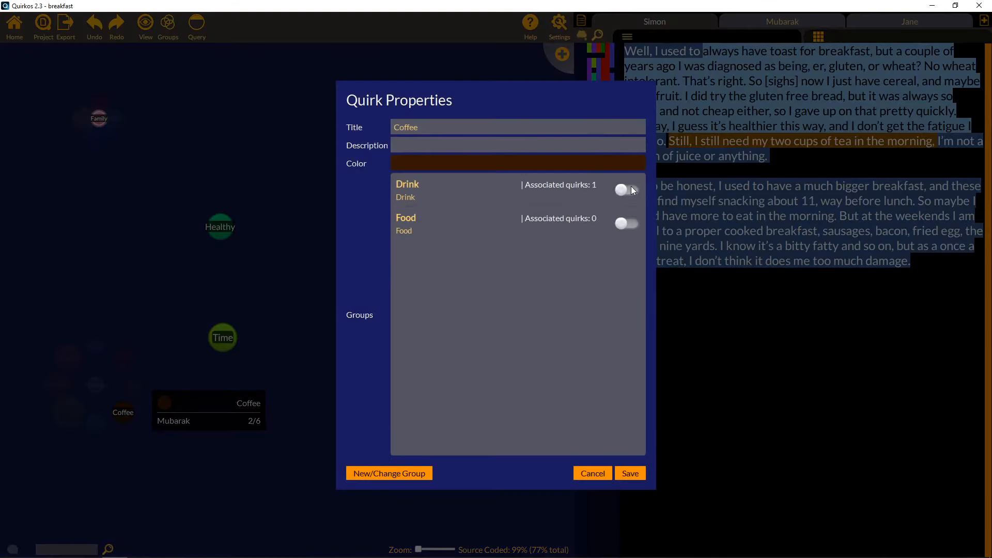
left_click(630, 472)
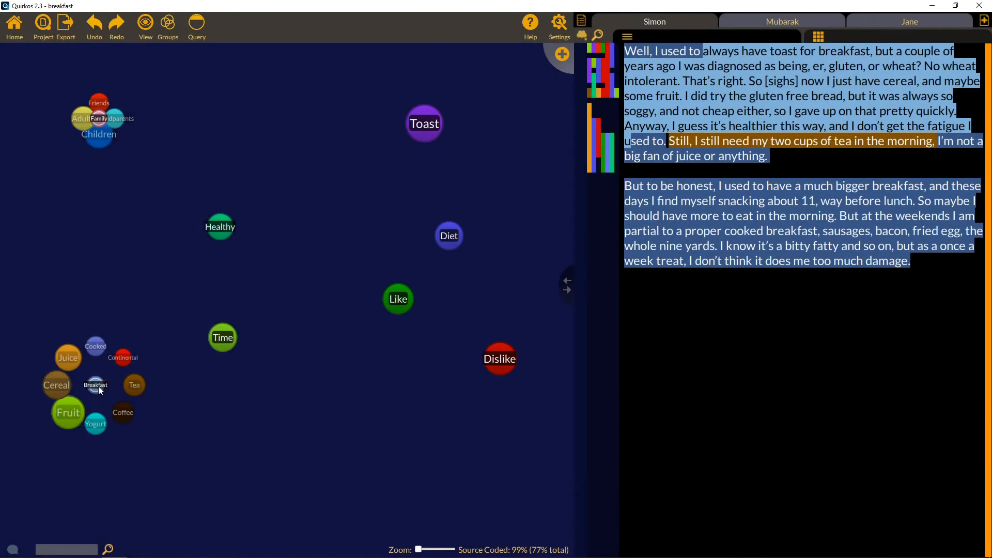
right_click(135, 384)
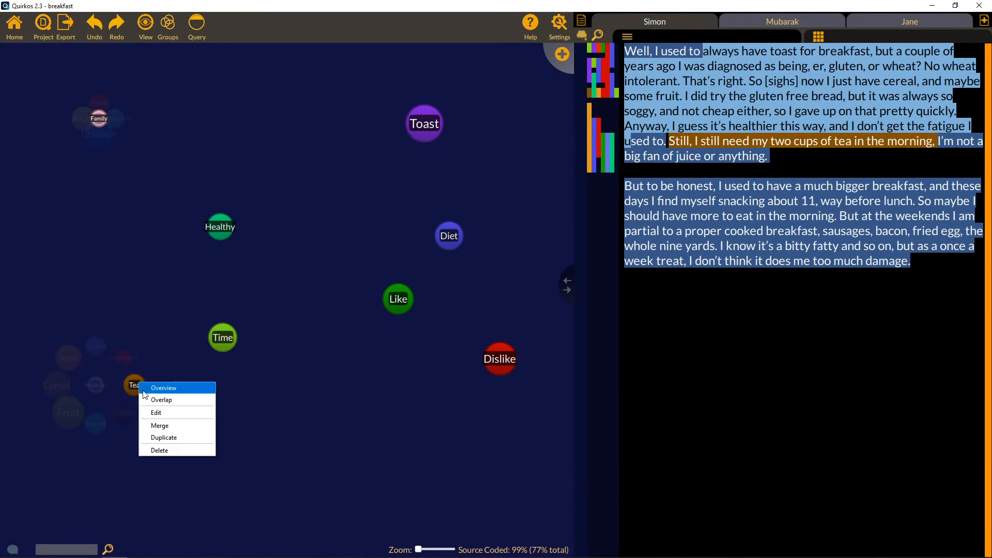
left_click(178, 411)
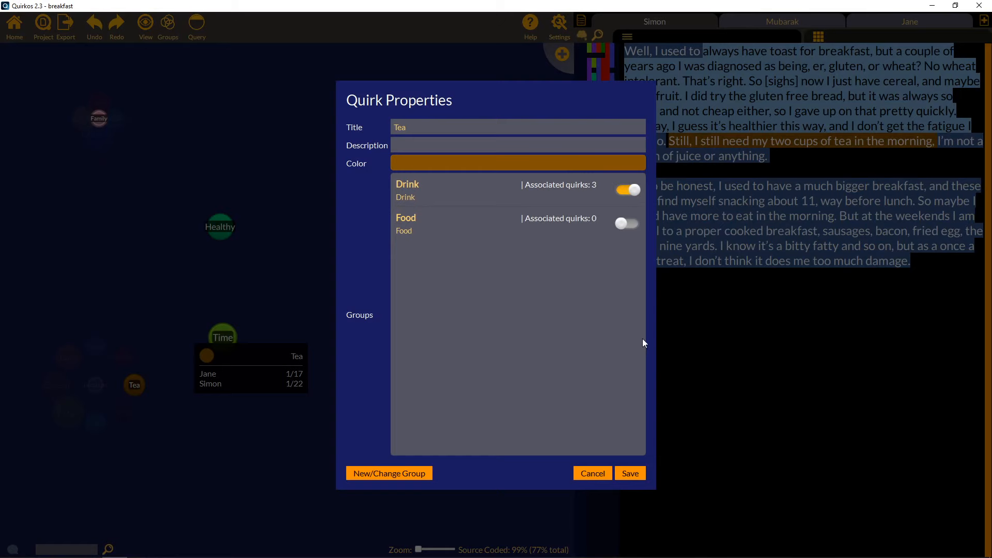
left_click(631, 472)
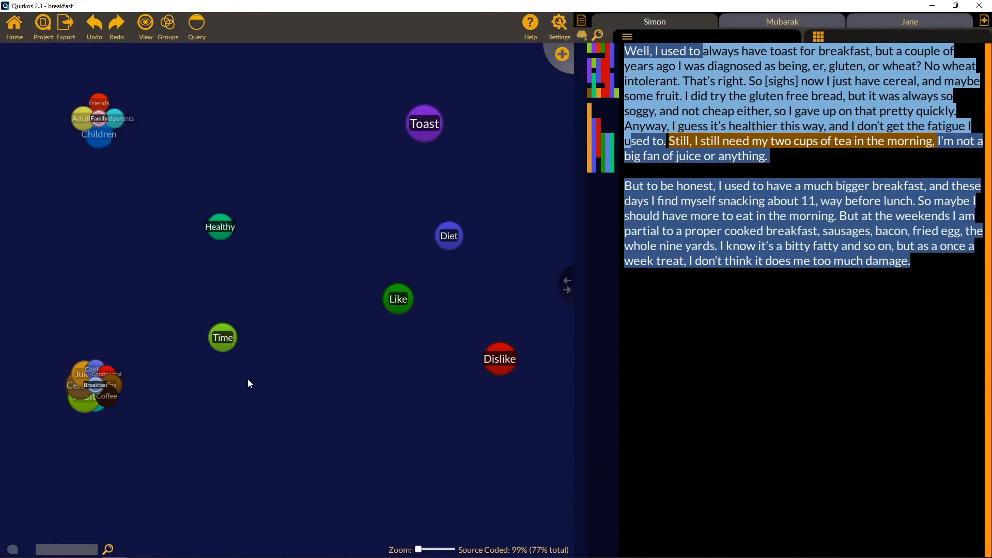
Assign the Fruit Quirk to both the Drink and Food groups and save its properties.
mouse_move(95, 386)
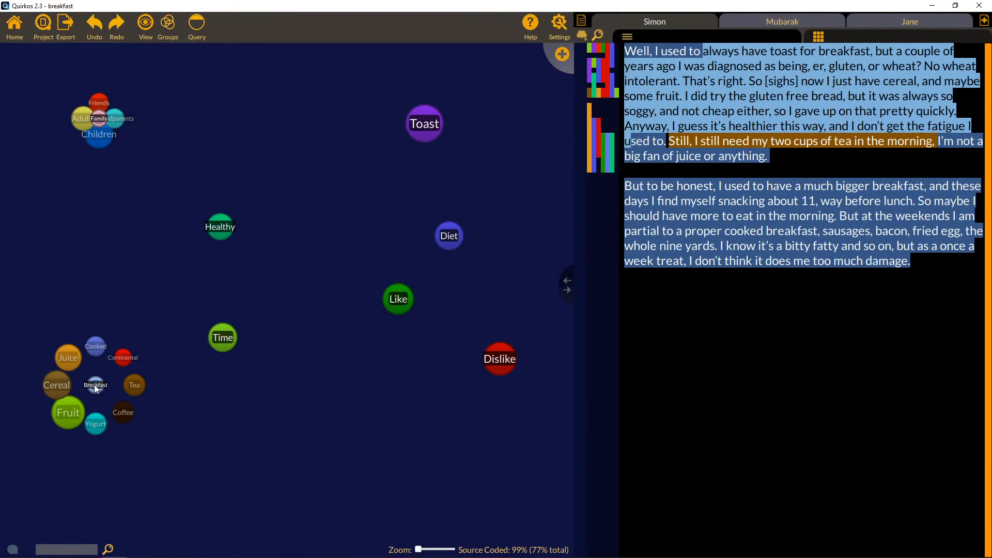
right_click(67, 412)
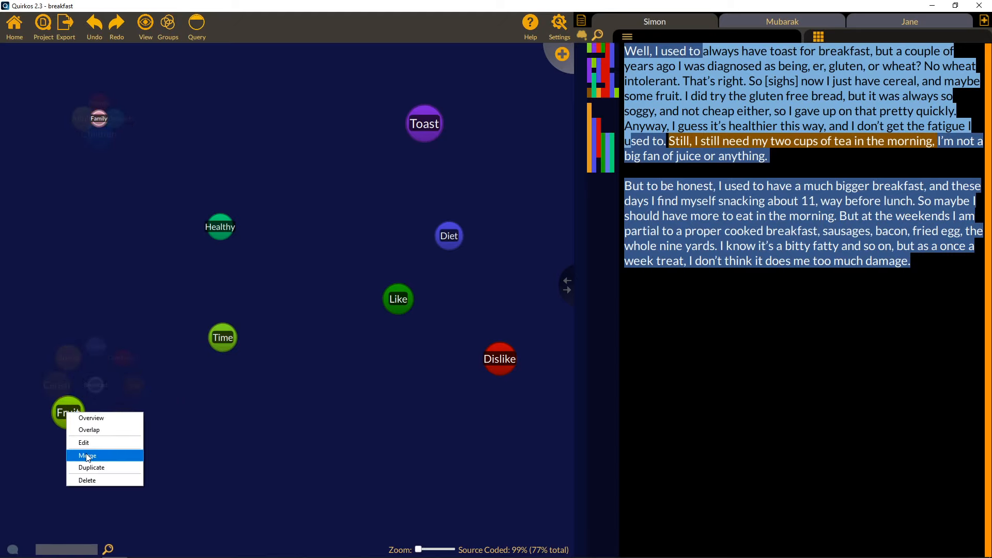
left_click(97, 442)
left_click(628, 192)
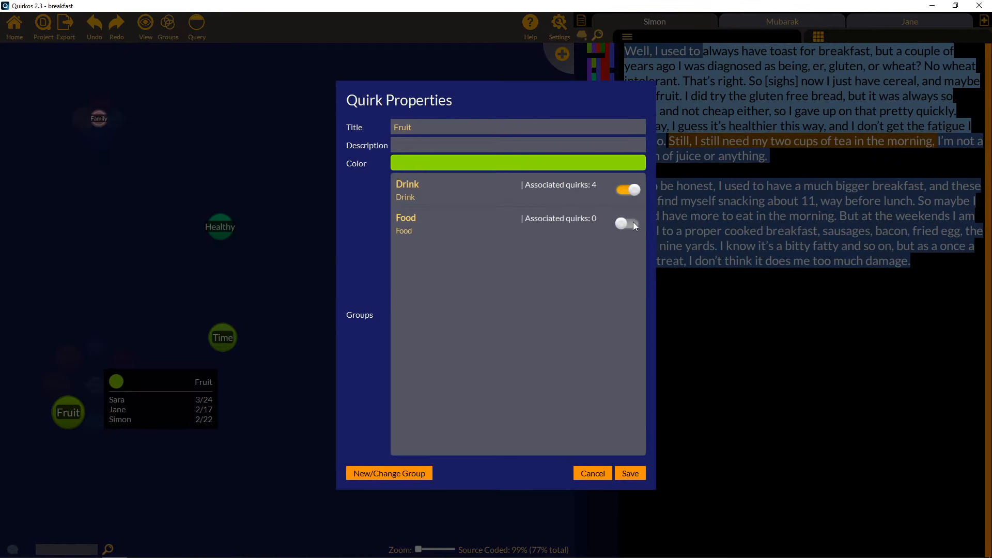
left_click(633, 224)
left_click(624, 475)
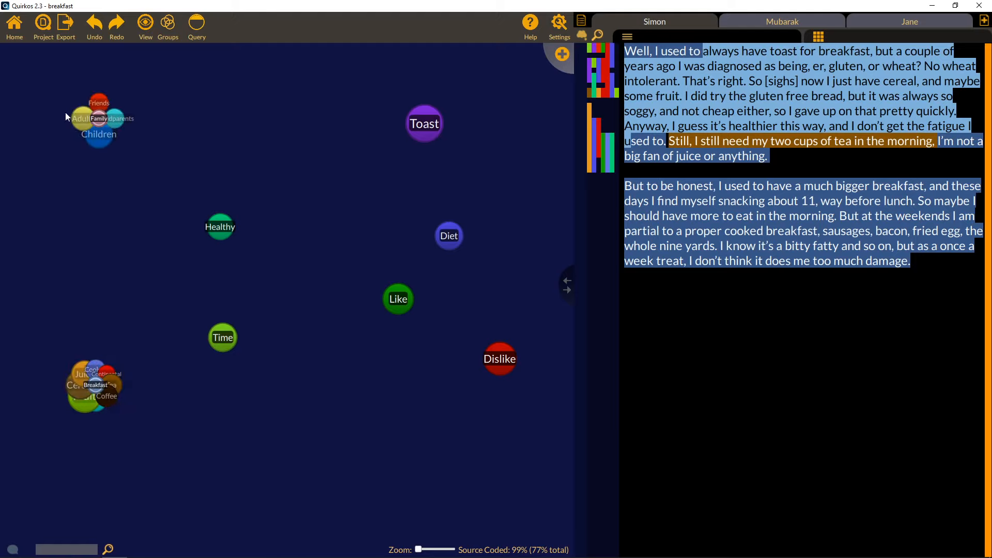
Assign the Cereal Quirk in the Breakfast cluster to the Food group and save its properties.
mouse_move(103, 387)
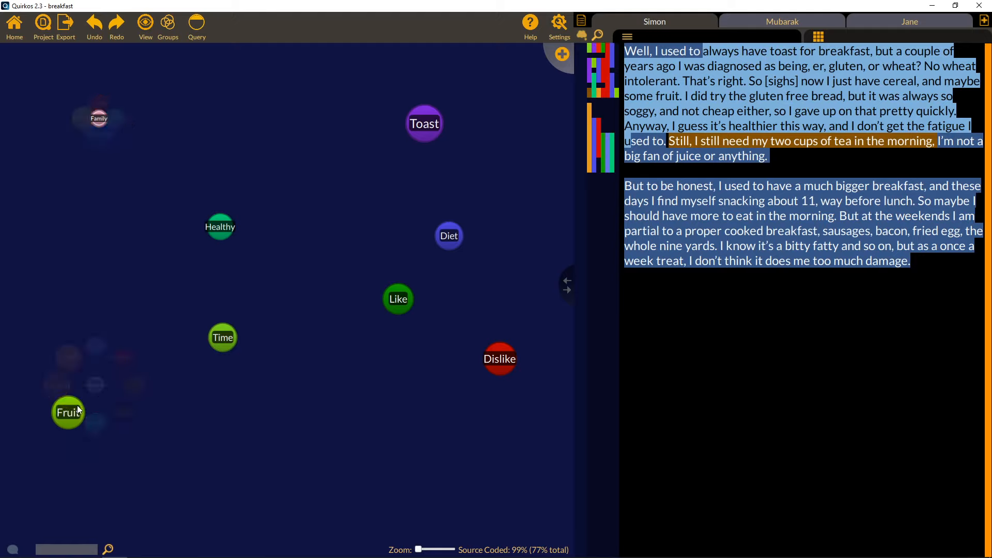
mouse_move(76, 414)
mouse_move(96, 389)
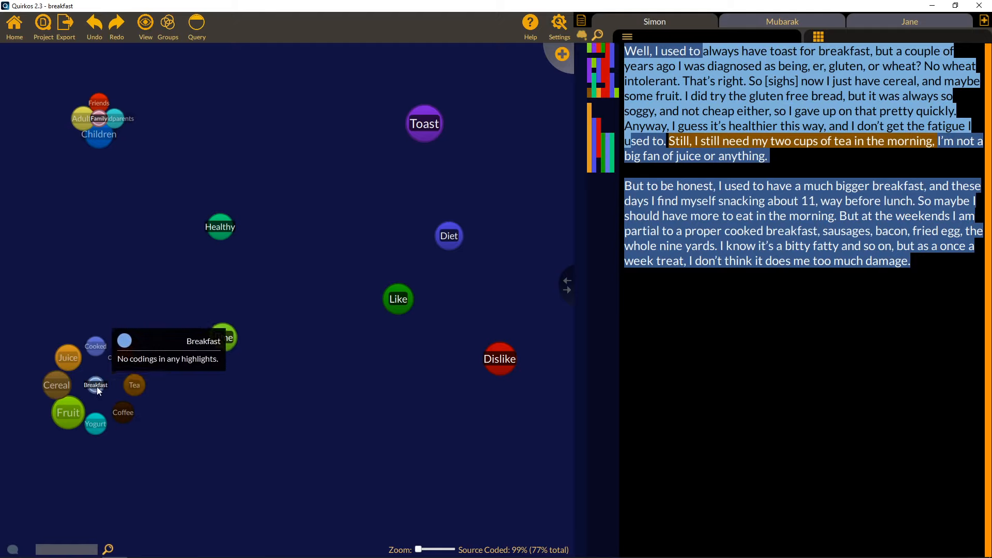
right_click(60, 387)
left_click(76, 418)
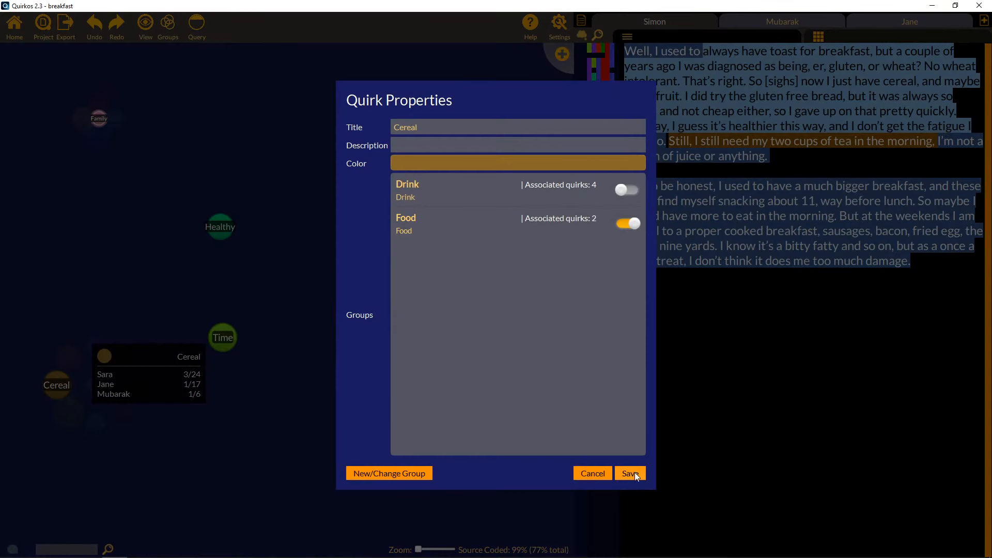
left_click(636, 474)
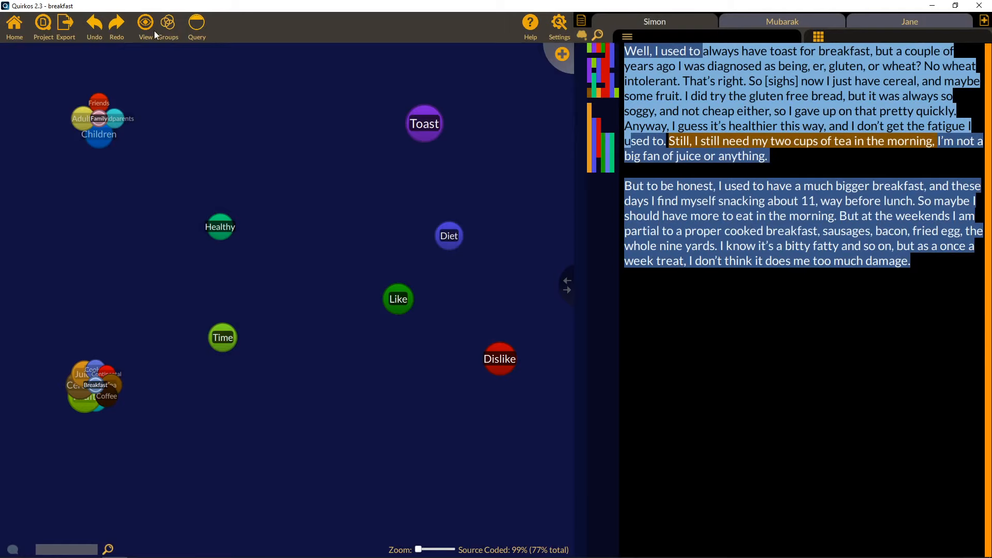
Filter the canvas to Quirks in the Drink group, and add the Food group to the filter.
left_click(174, 37)
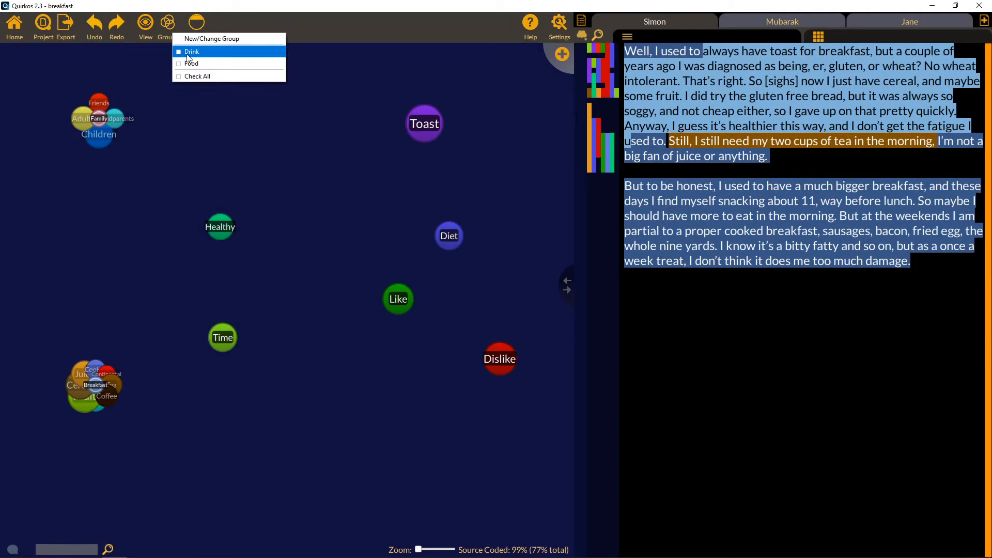
left_click(188, 52)
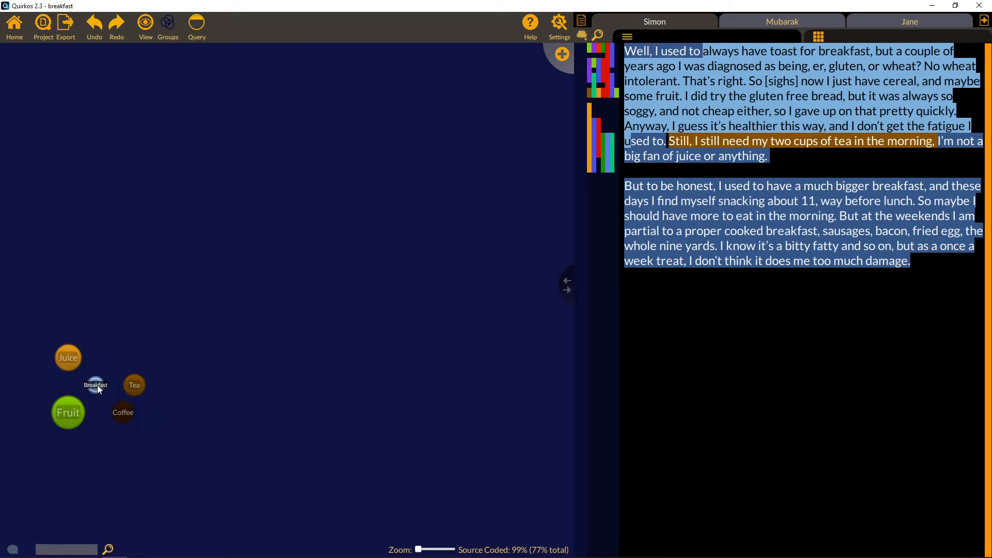
left_click(176, 23)
left_click(189, 53)
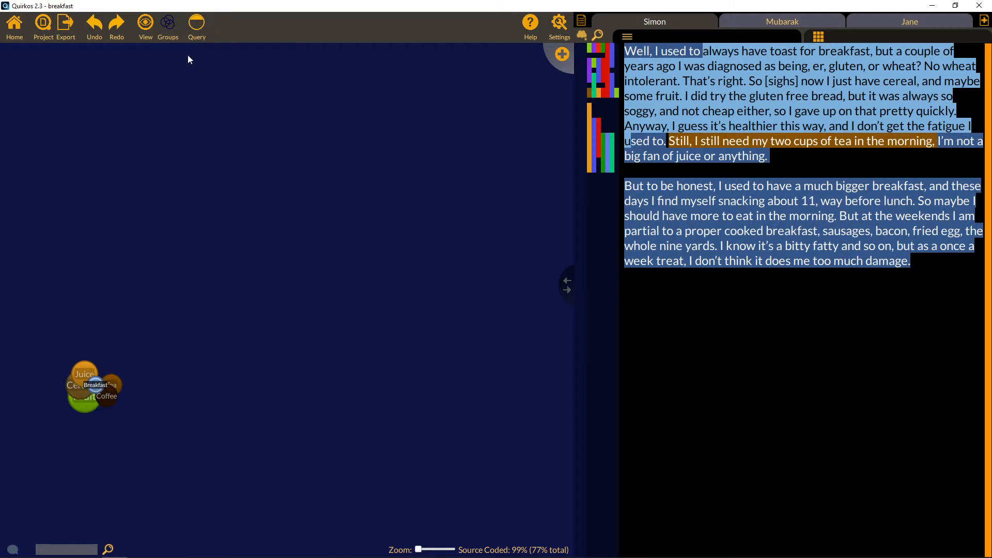
Remove the Drink group and the Food group from the canvas filter.
left_click(169, 23)
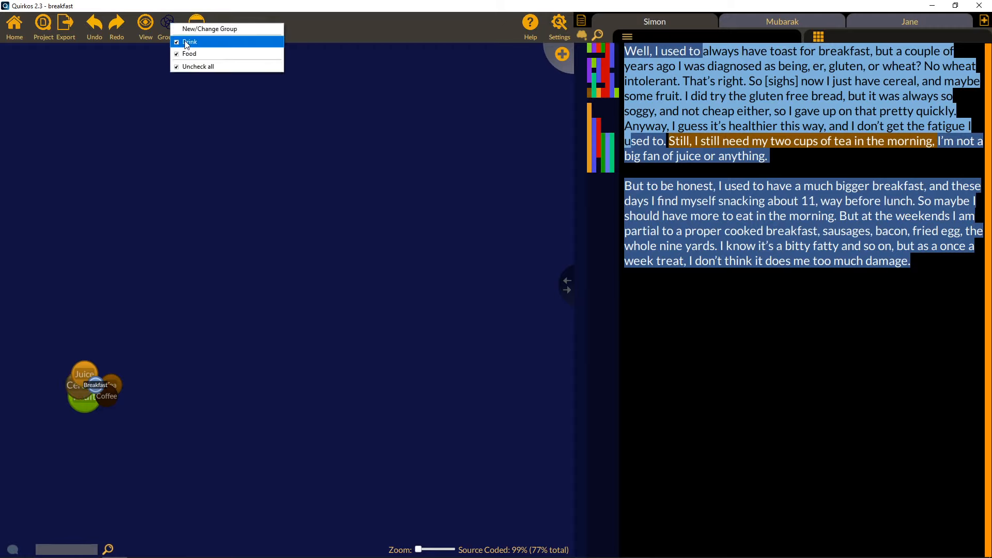
left_click(184, 40)
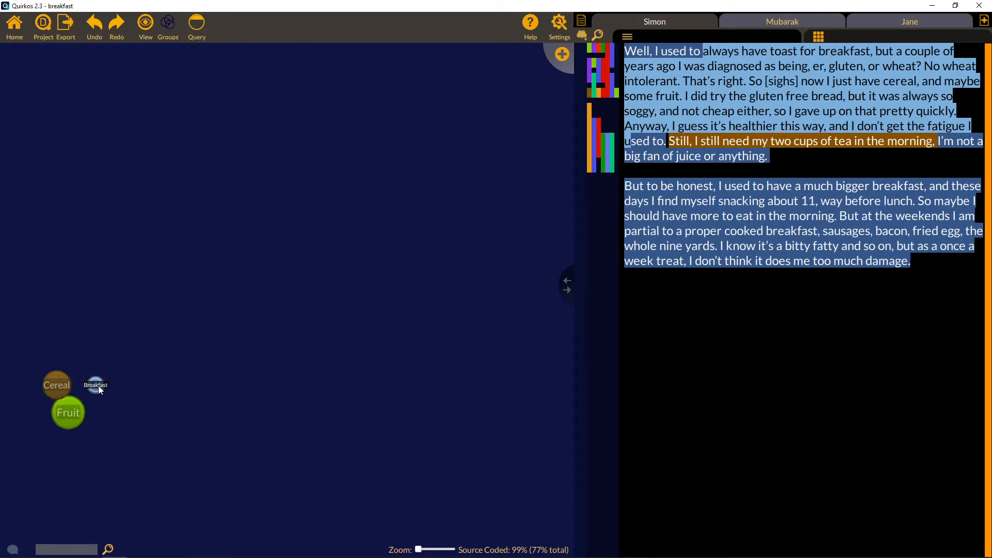
mouse_move(99, 385)
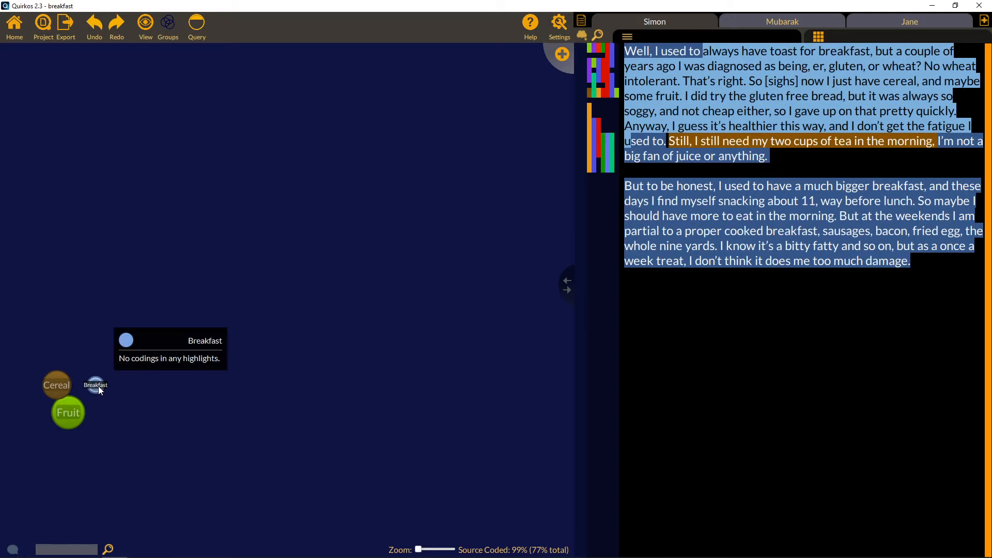
left_click(171, 29)
left_click(192, 57)
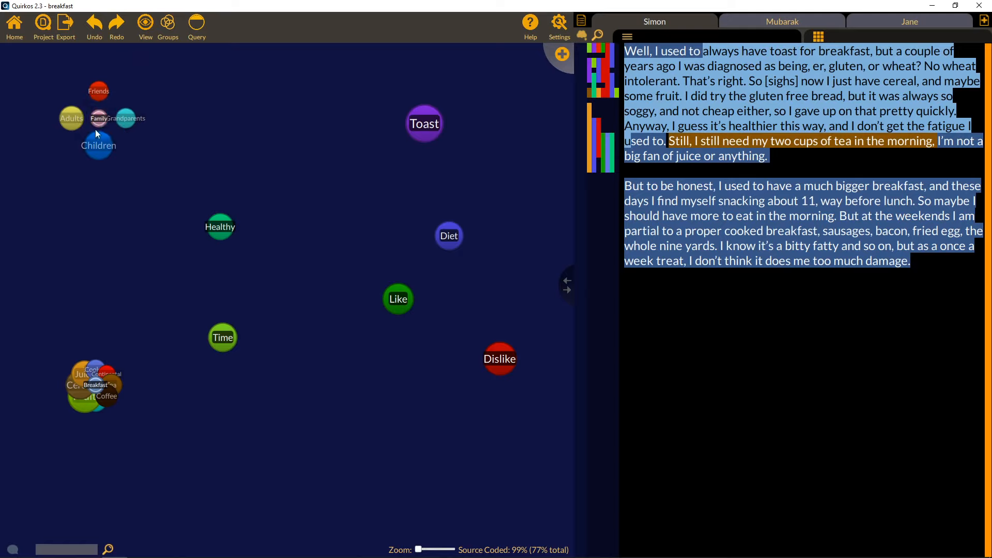
Move the Family cluster close to the Toast Quirk, and widen the source text area slightly.
left_click_drag(95, 130, 337, 116)
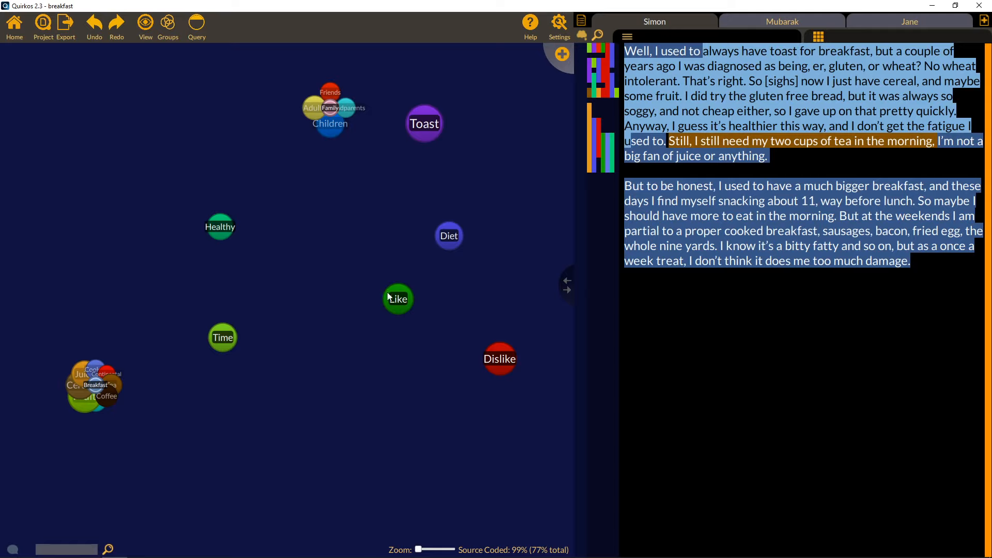
mouse_move(396, 303)
left_click_drag(567, 283, 537, 282)
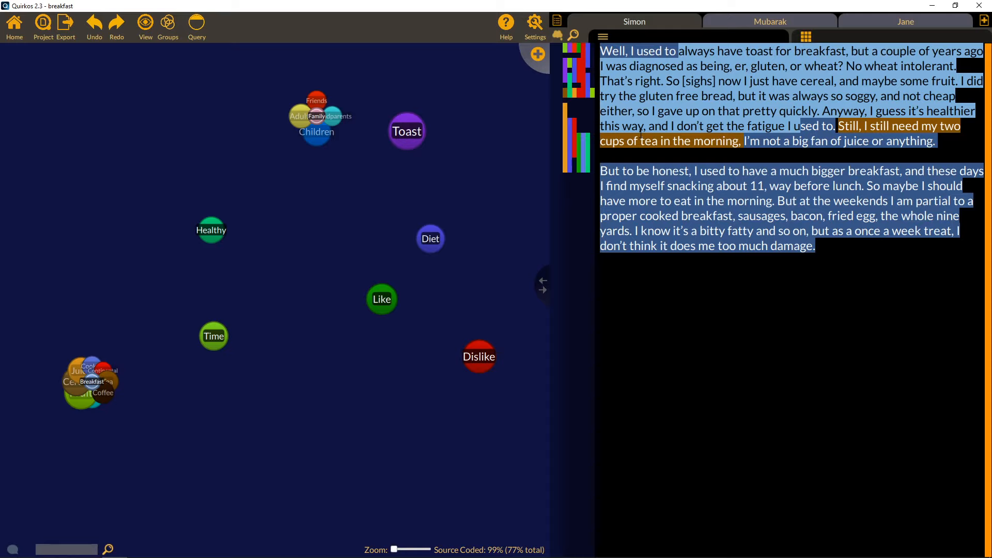
Open the overlap view for the Like Quirk and show the quotes it shares with Toast.
right_click(385, 299)
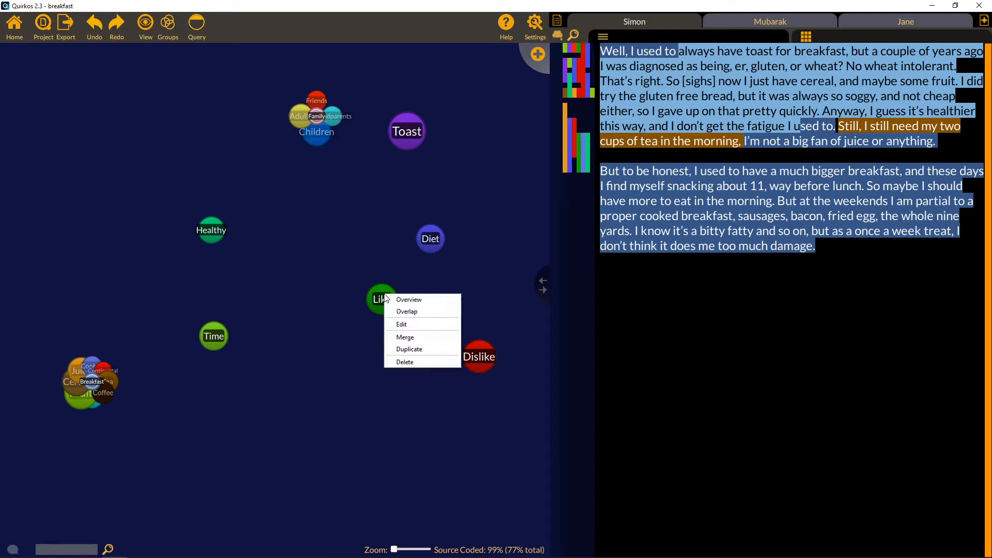
left_click(405, 311)
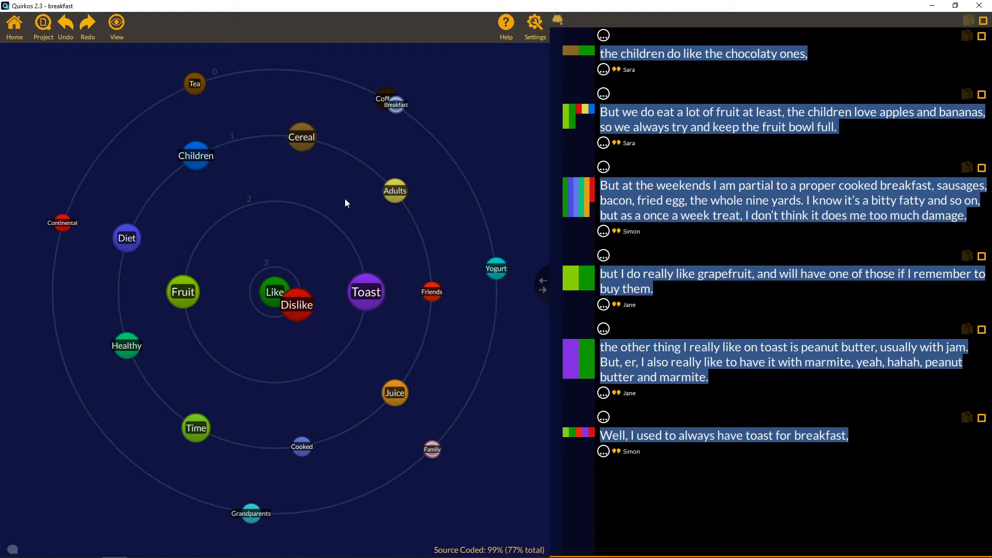
left_click(271, 287)
mouse_move(301, 312)
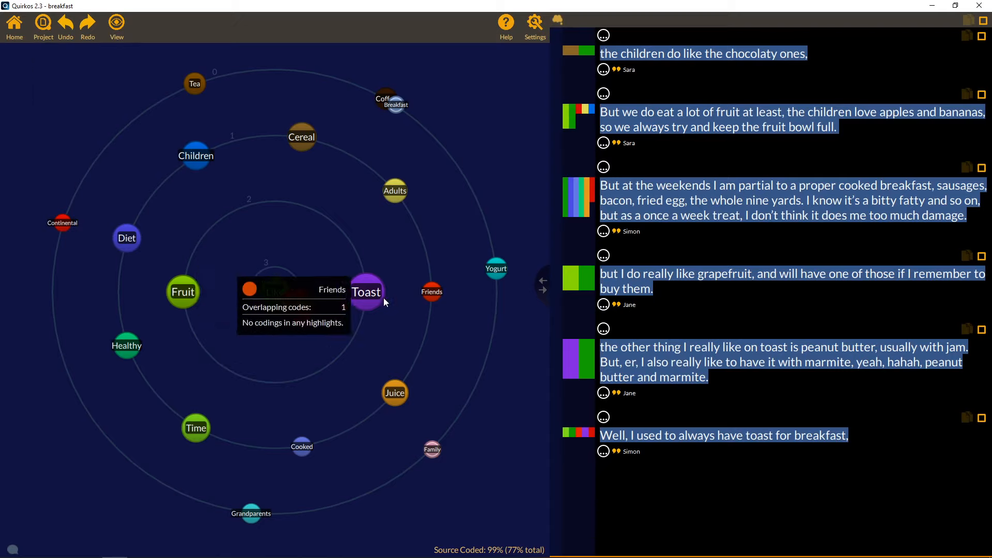
mouse_move(367, 293)
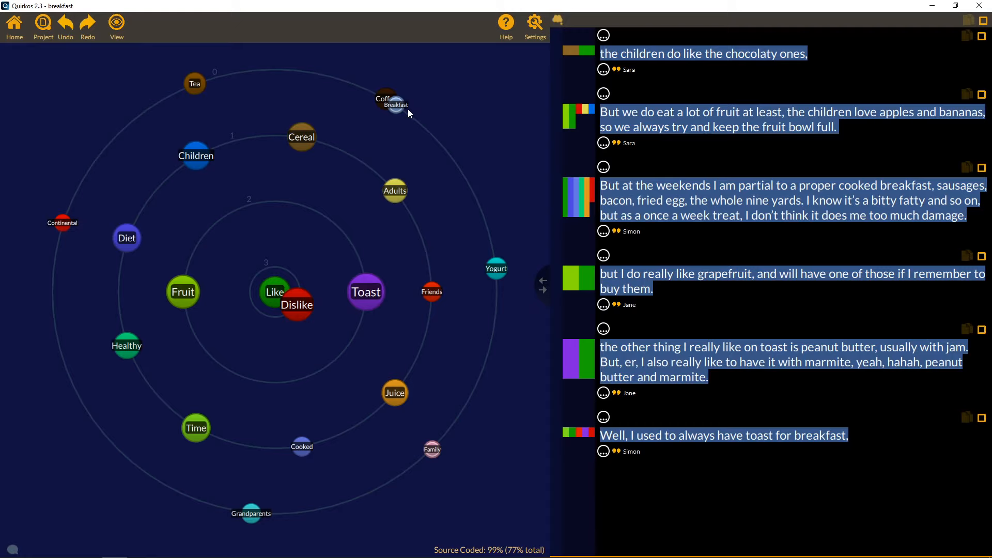
left_click(376, 297)
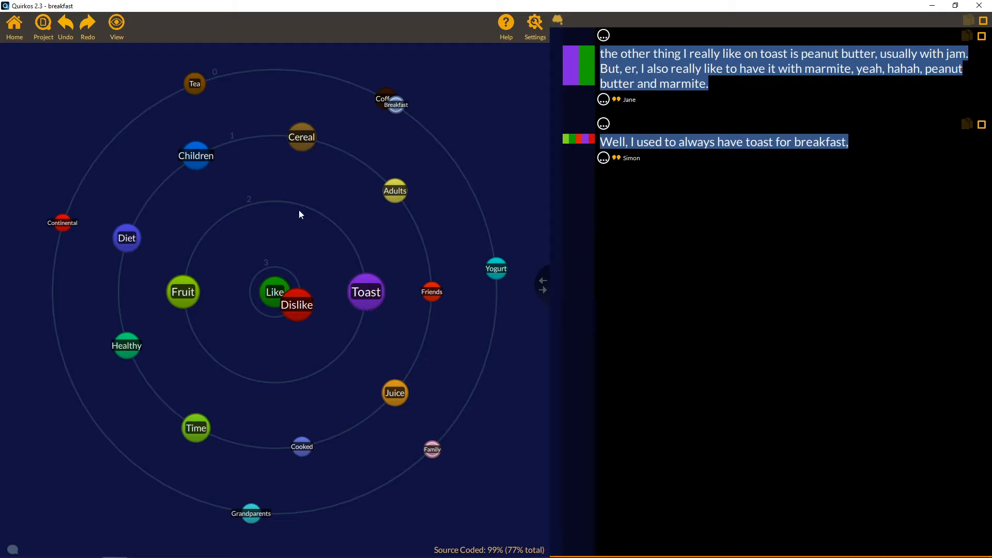
mouse_move(361, 294)
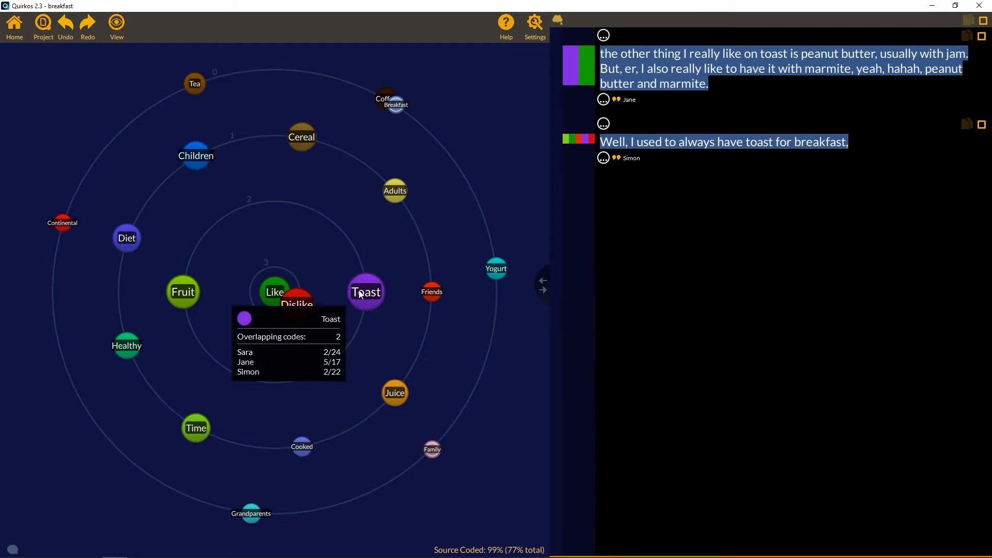
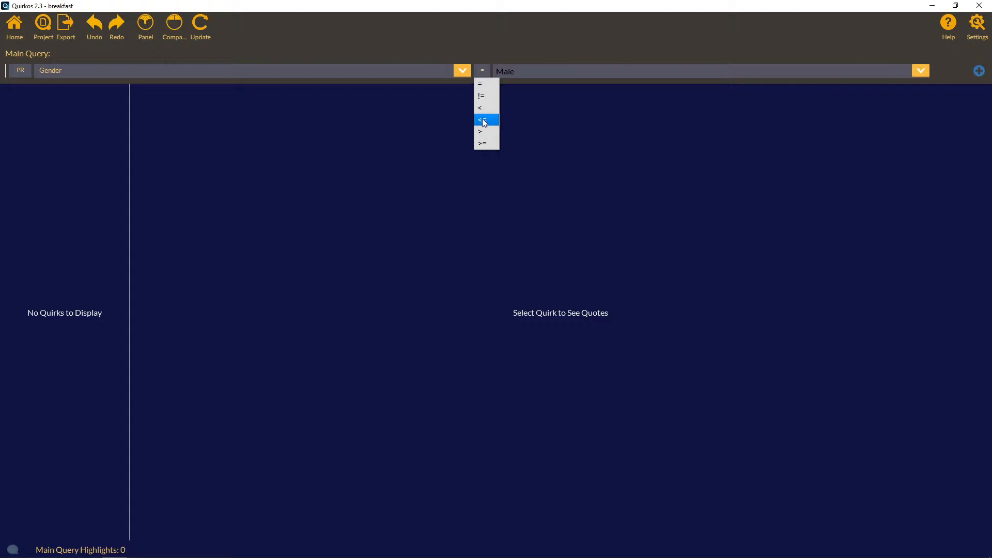
Run the main query for Gender = Male and show the quotes coded to Diet.
left_click(493, 48)
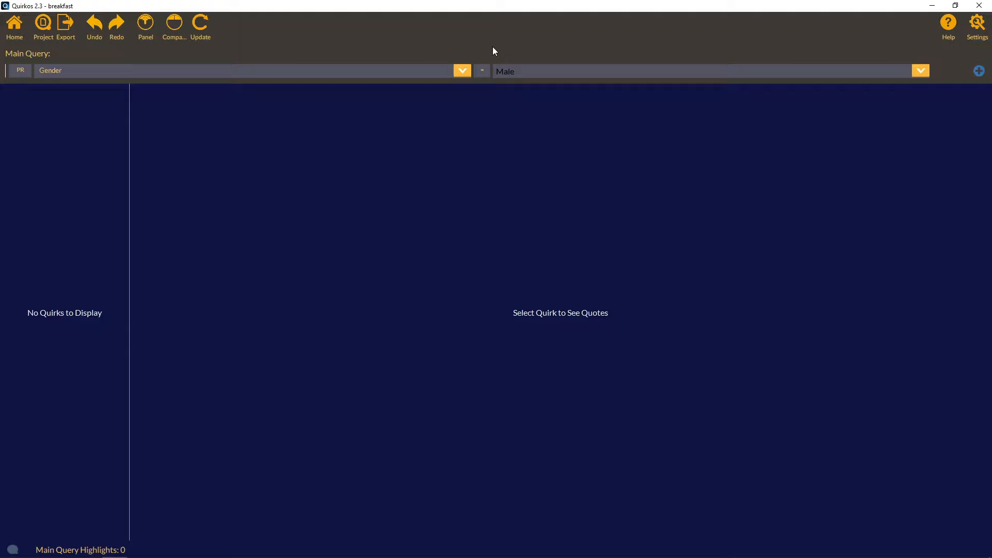
left_click(204, 25)
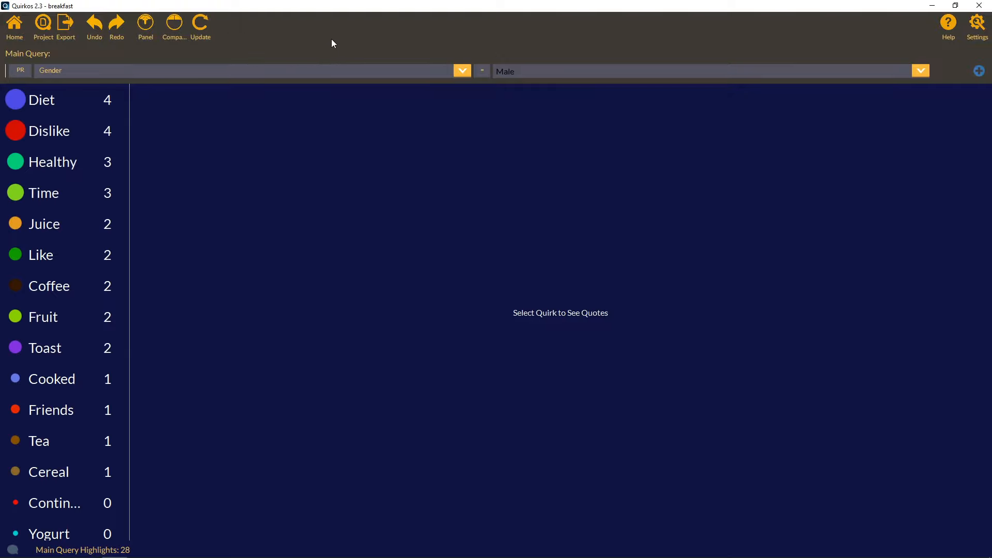
left_click(42, 103)
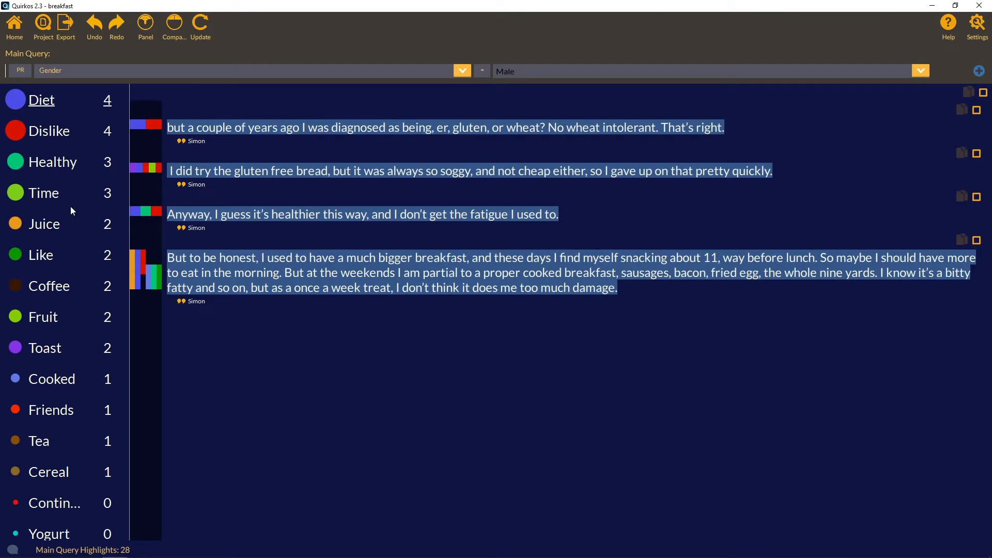
Alternate between the Dislike and Diet quotes of the Male query, and select all the Dislike quotes.
left_click(38, 136)
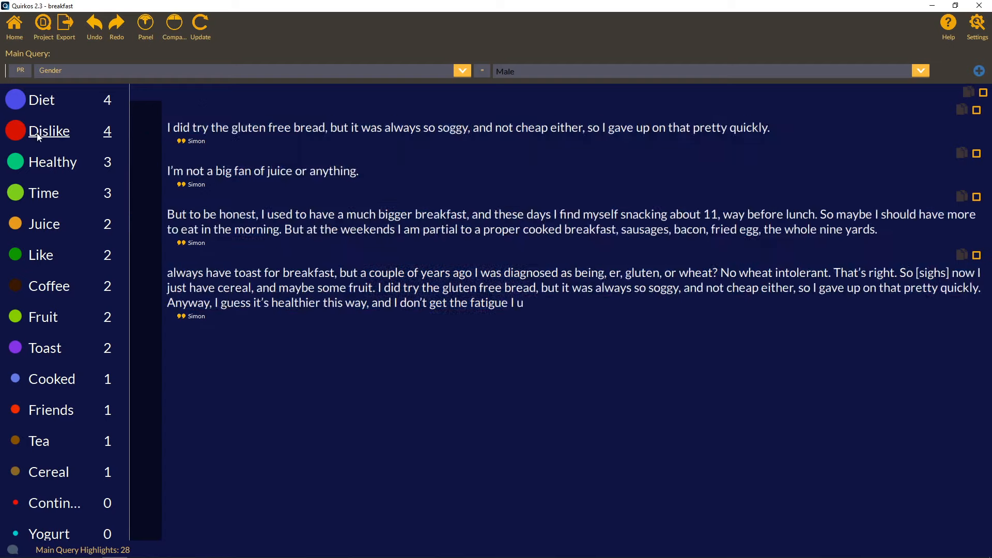
left_click(44, 100)
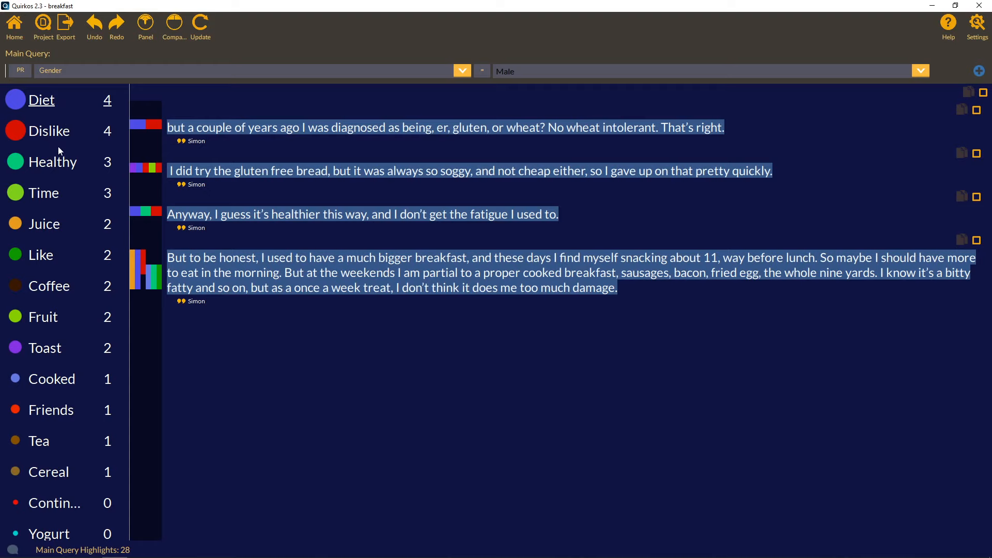
left_click(51, 135)
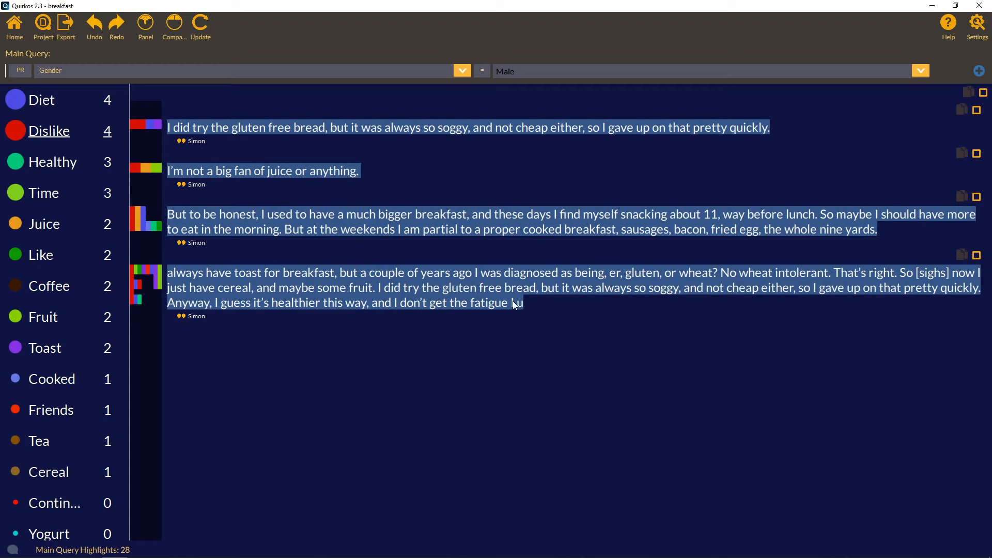
left_click(983, 93)
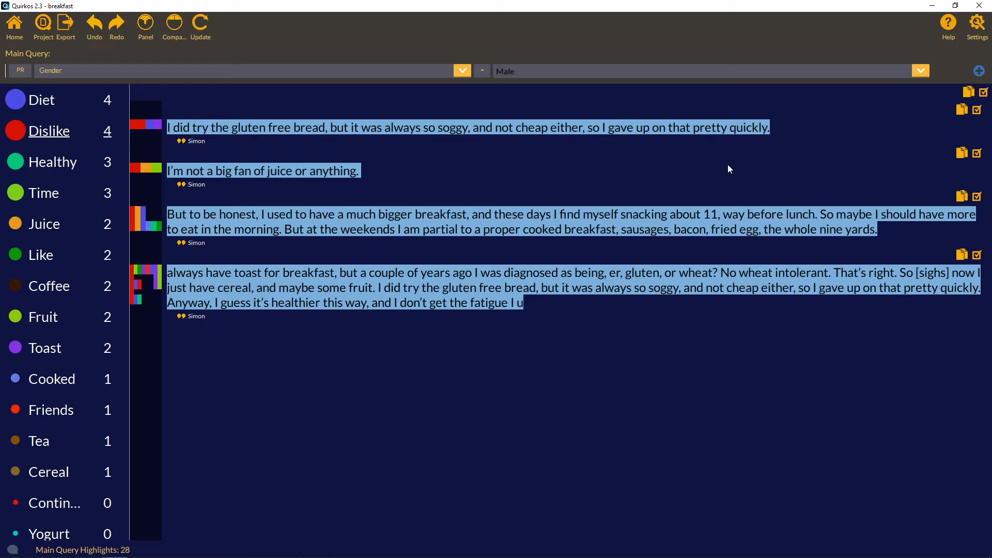
Compare the Male query side by side with a Gender = Female query, showing the Diet quotes for both.
left_click(171, 32)
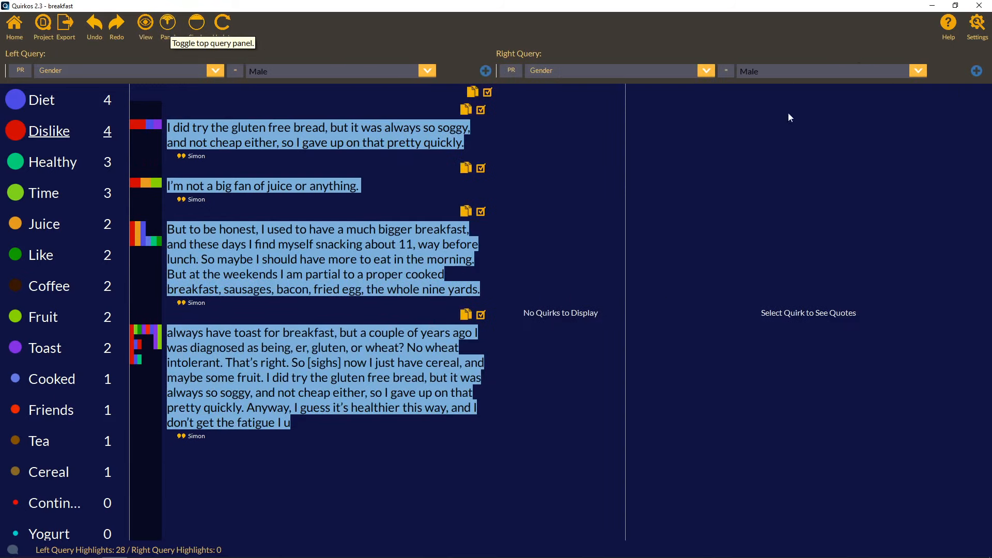
left_click(919, 73)
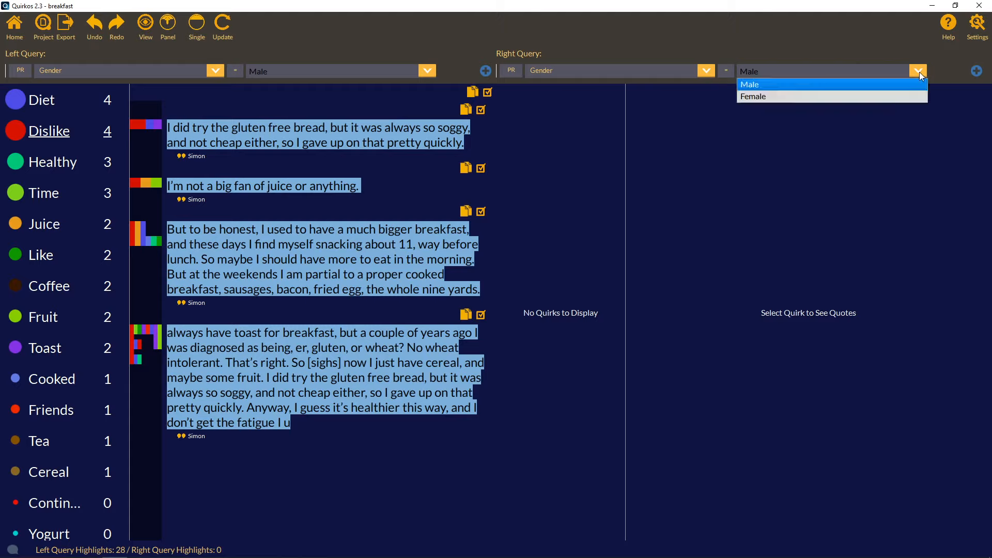
left_click(908, 96)
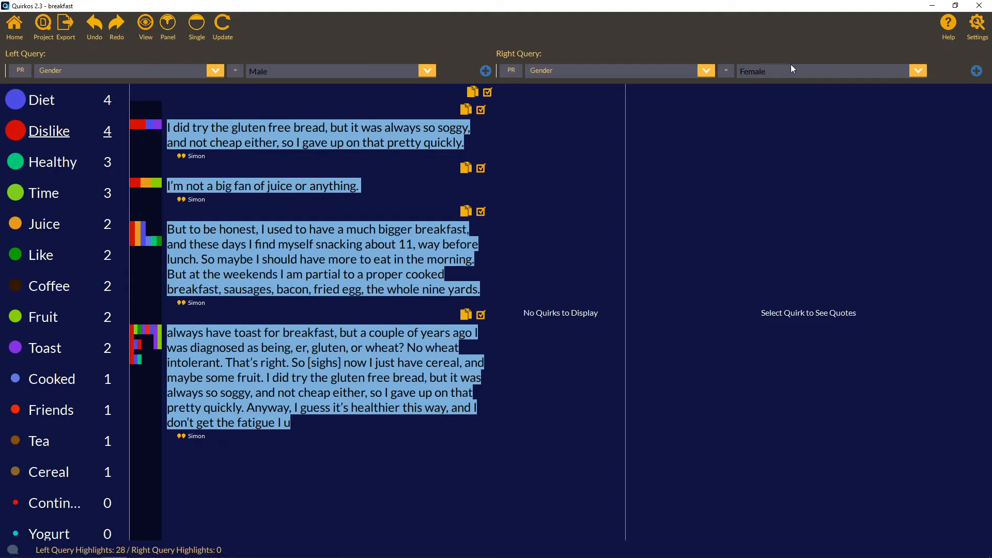
left_click(223, 34)
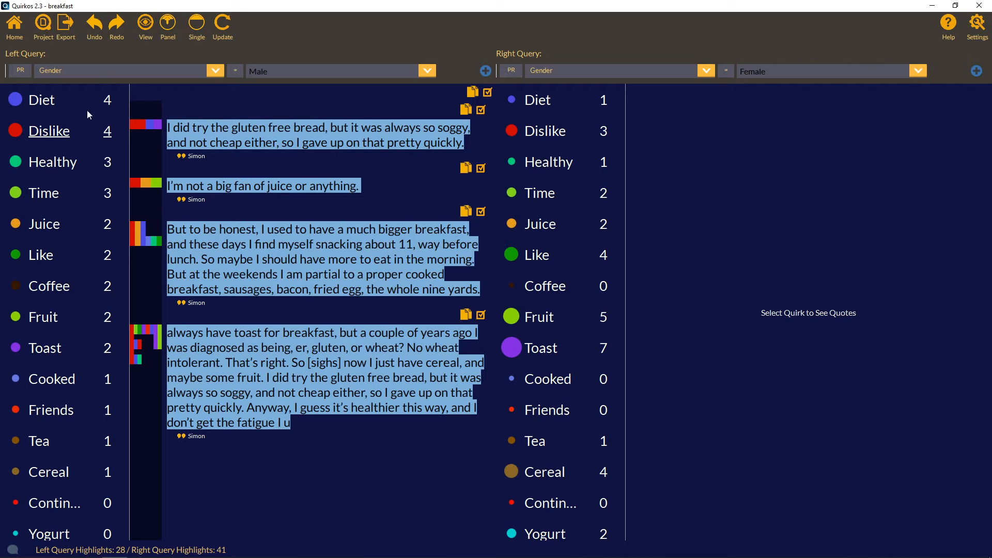
left_click(47, 106)
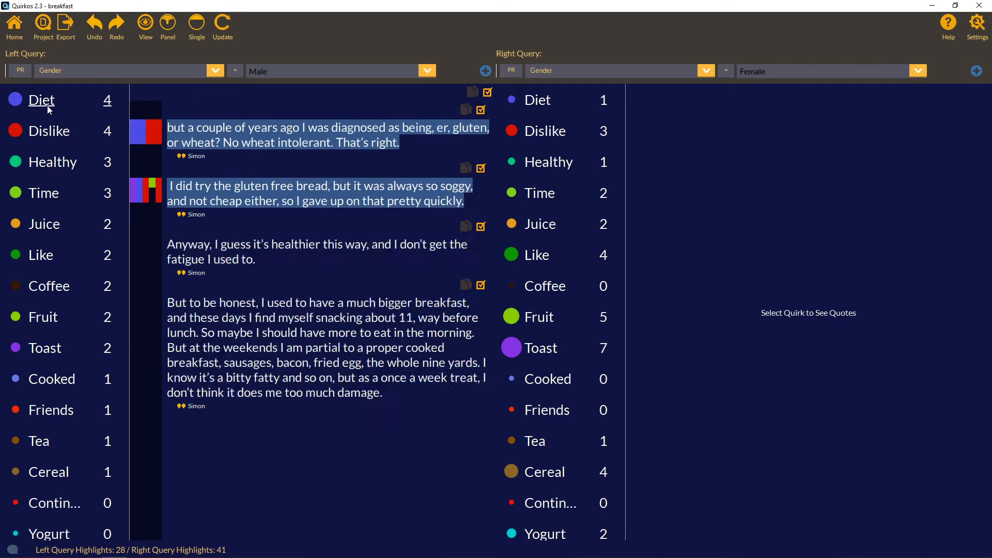
left_click(553, 107)
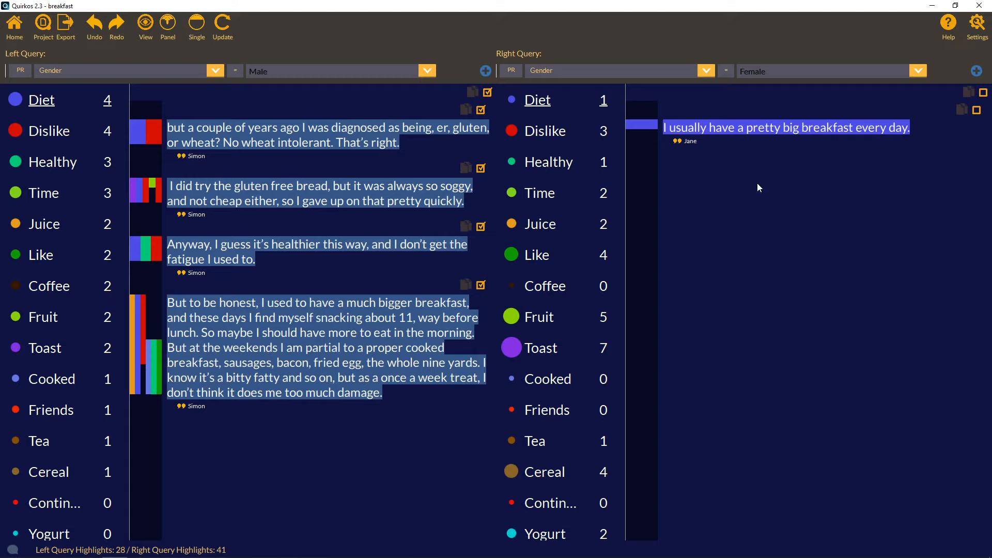
Add a second condition, City = Belfast, to the Male query.
left_click(485, 71)
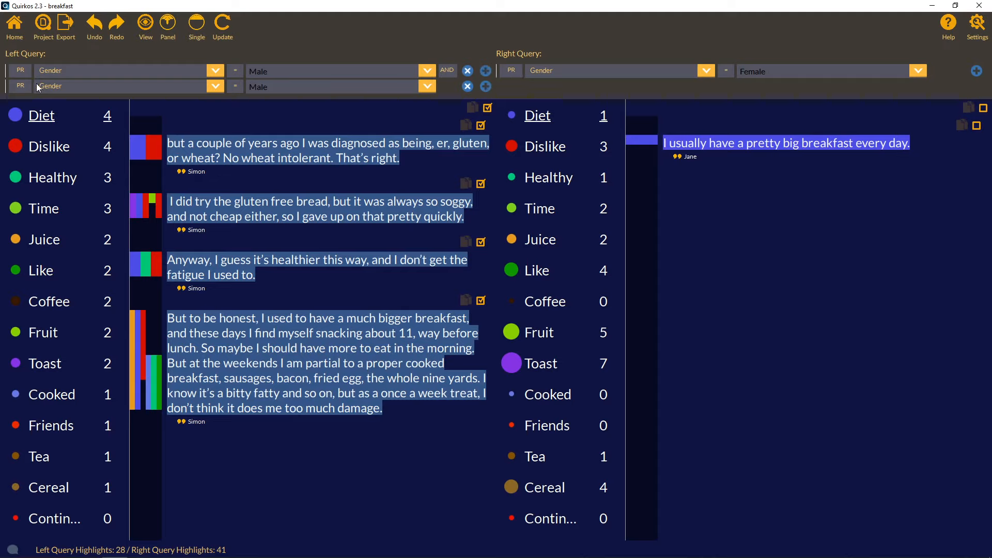
left_click(202, 89)
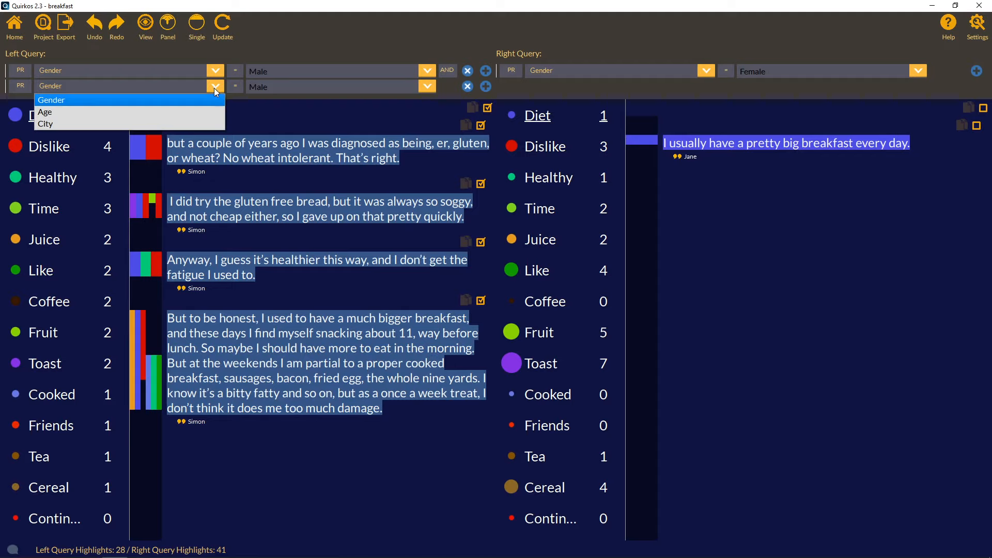
left_click(202, 125)
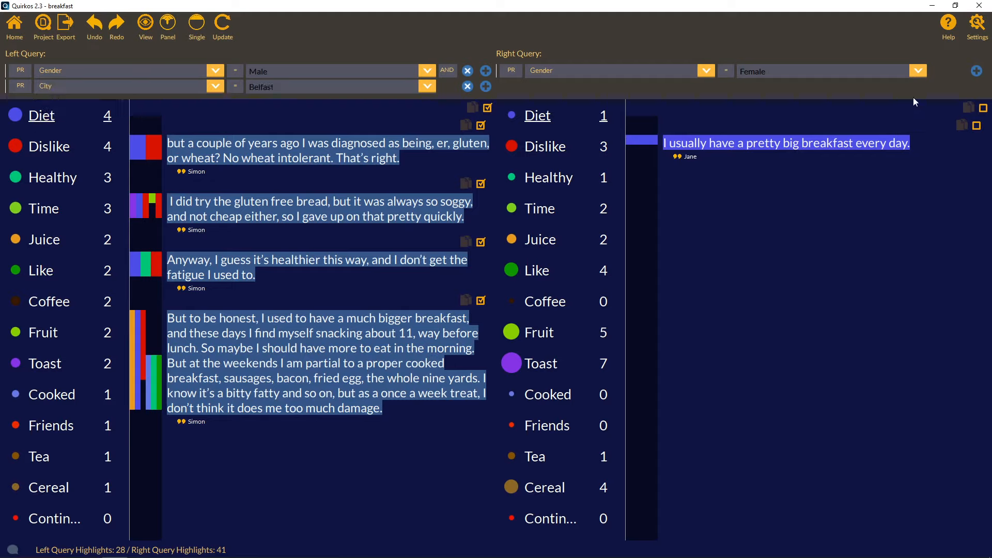
Add a second condition, City = Edinburgh, to the Female query.
left_click(977, 70)
left_click(706, 86)
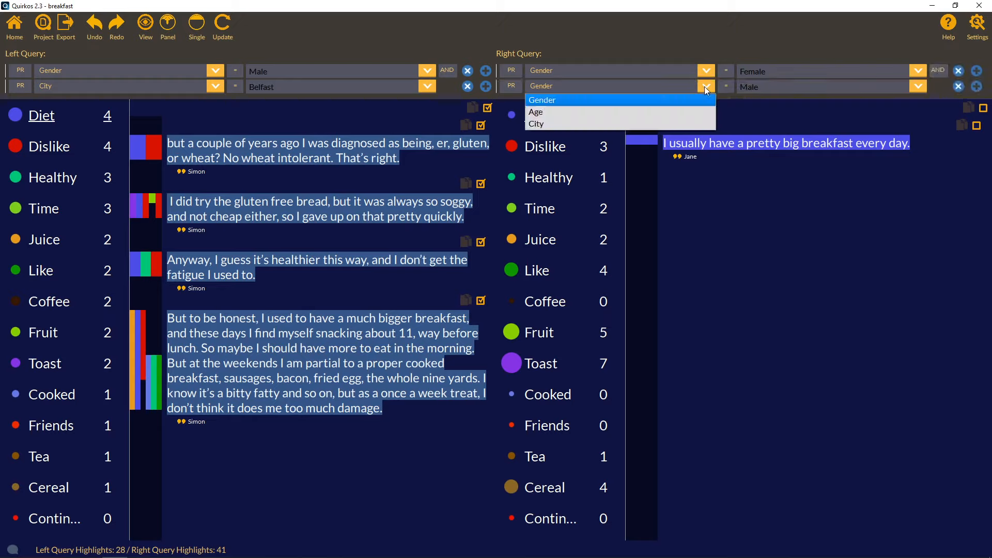
left_click(674, 123)
left_click(917, 87)
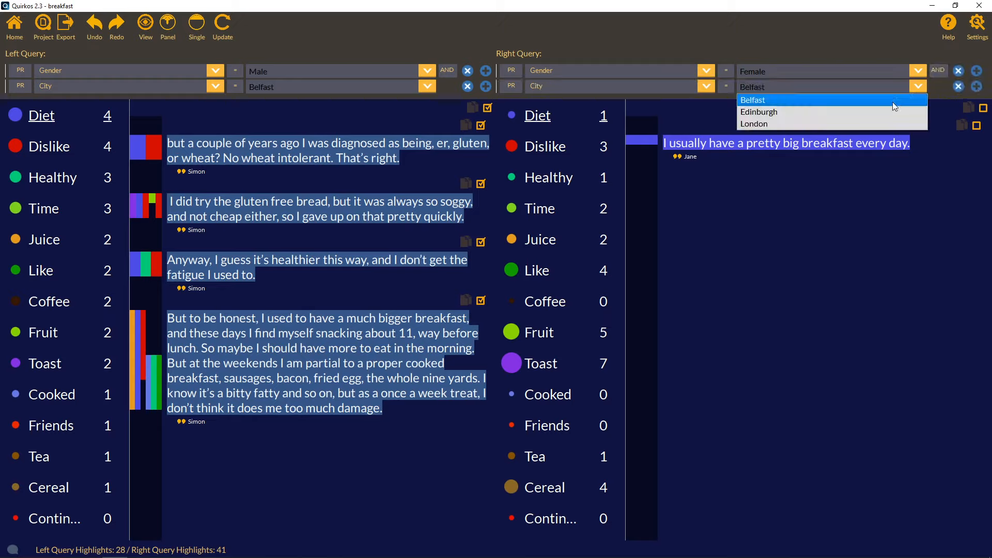
left_click(888, 111)
Run both refined queries and compare their Diet quotes, finishing back on the main Quirk canvas.
left_click(225, 24)
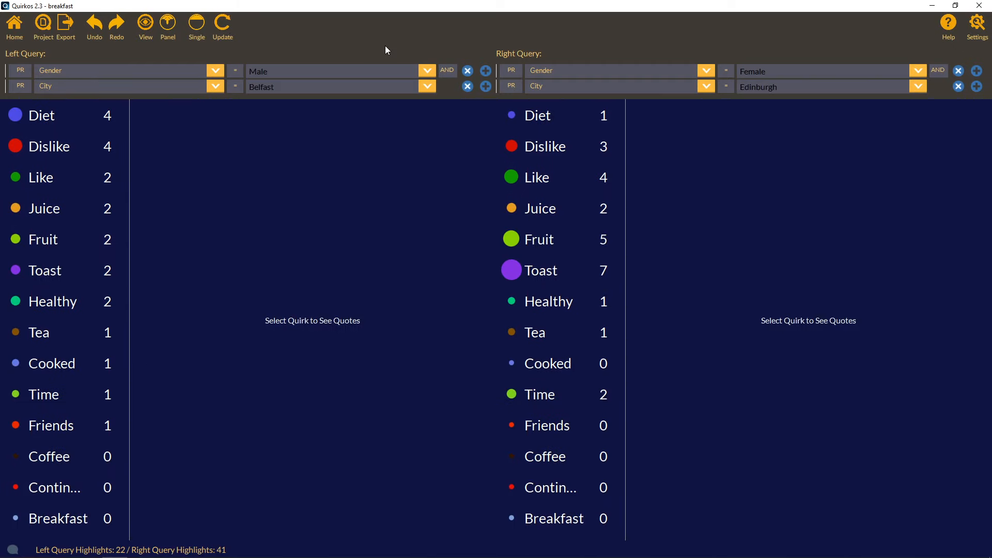
left_click(27, 114)
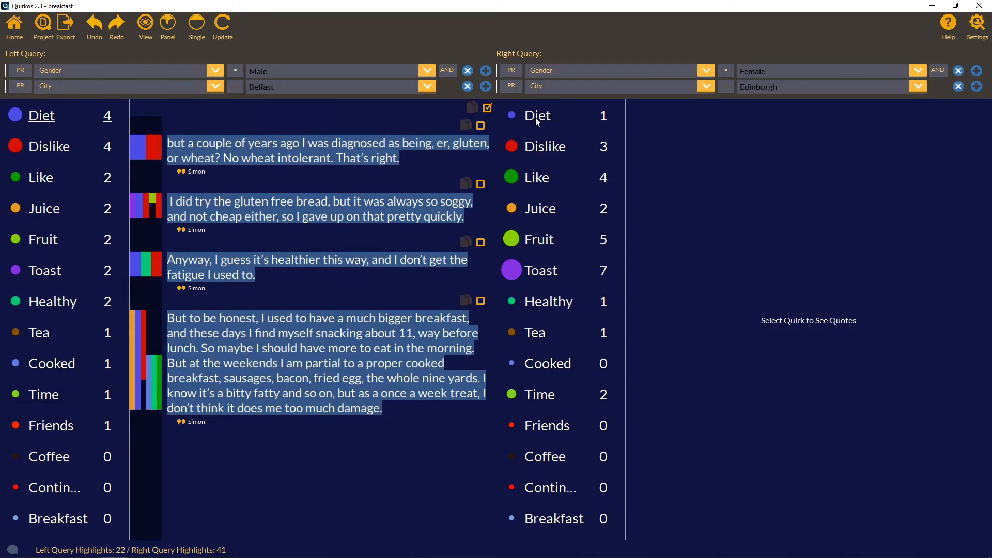
left_click(535, 116)
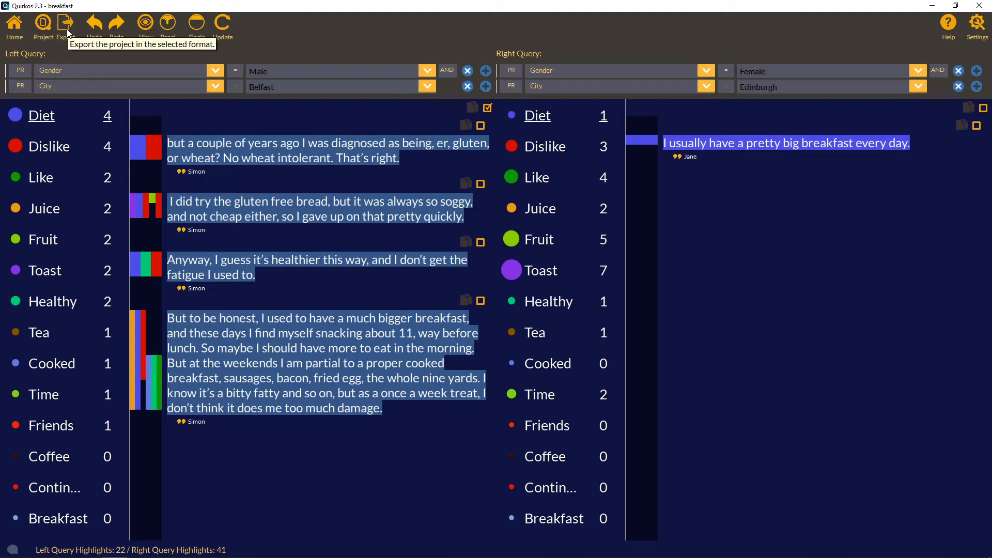
left_click(14, 26)
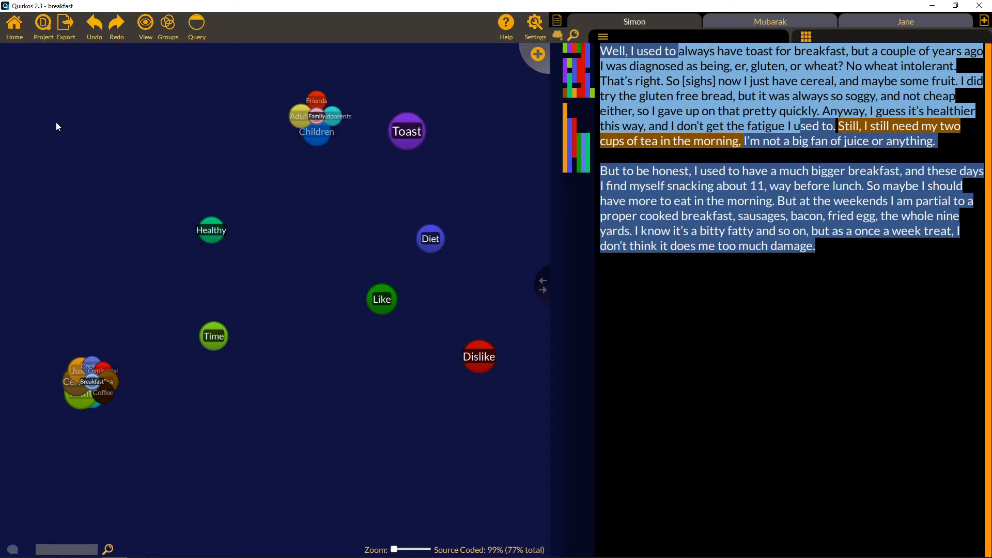
Create a project report, enlarge its preview window, and enable Include Properties in Quotes.
left_click(61, 35)
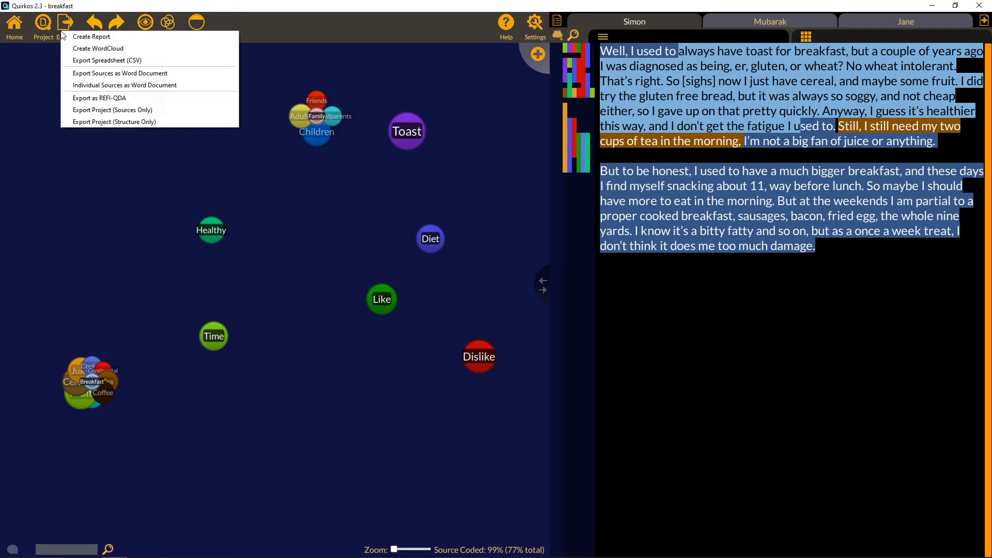
left_click(91, 37)
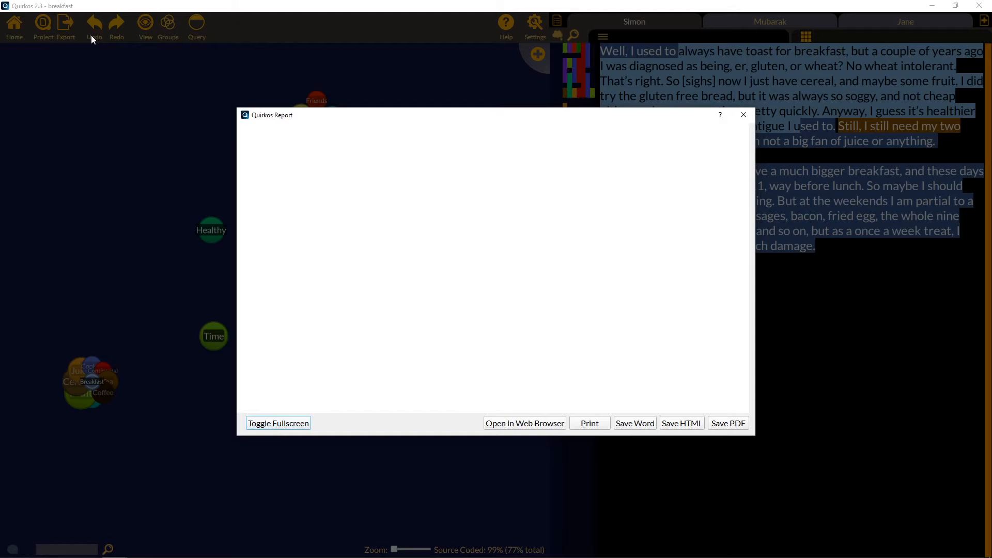
left_click_drag(388, 120, 269, 64)
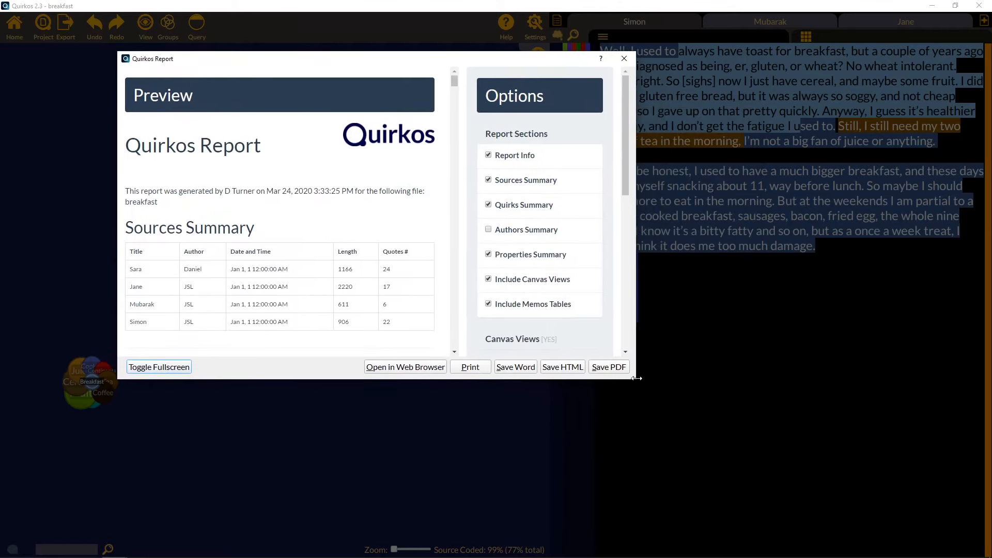
left_click_drag(636, 379, 955, 485)
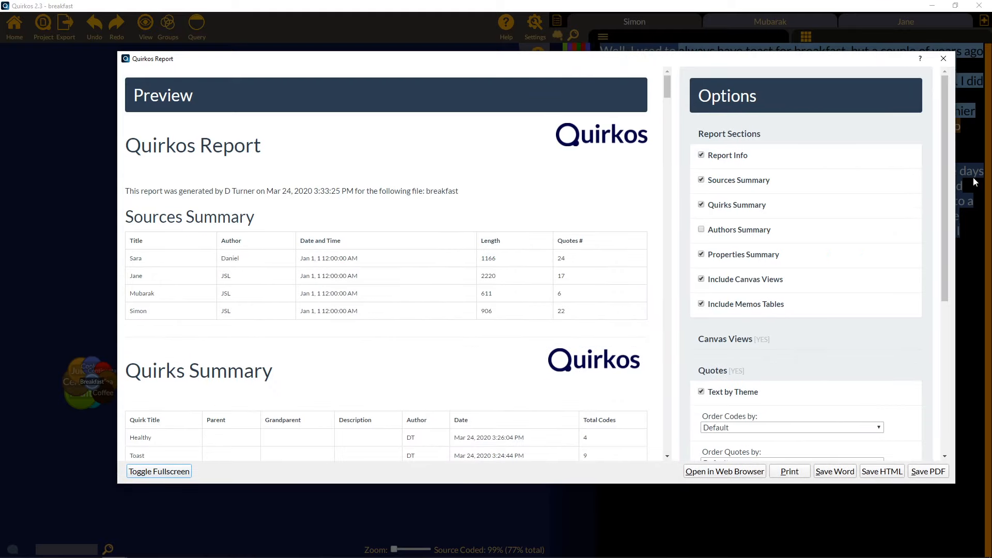
left_click_drag(946, 178, 947, 369)
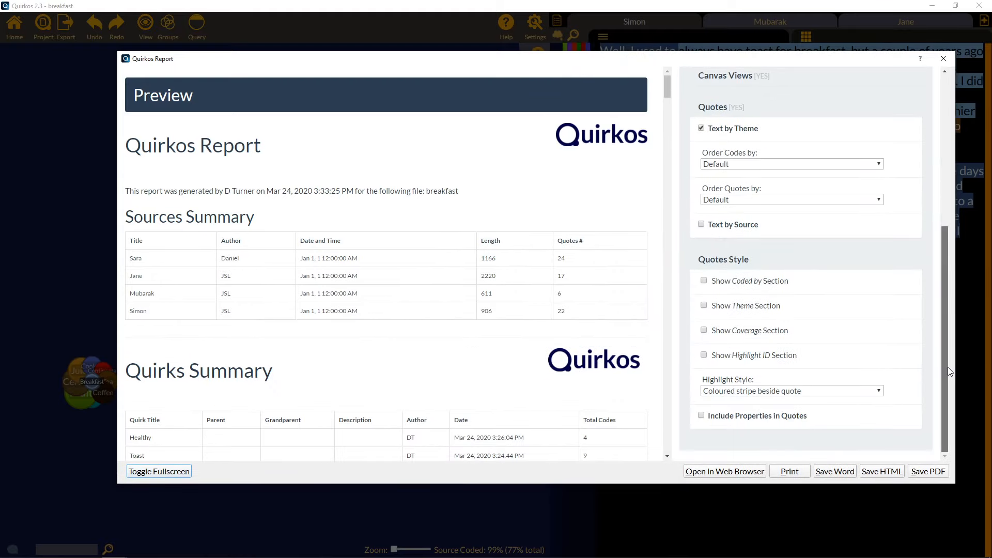
left_click(701, 416)
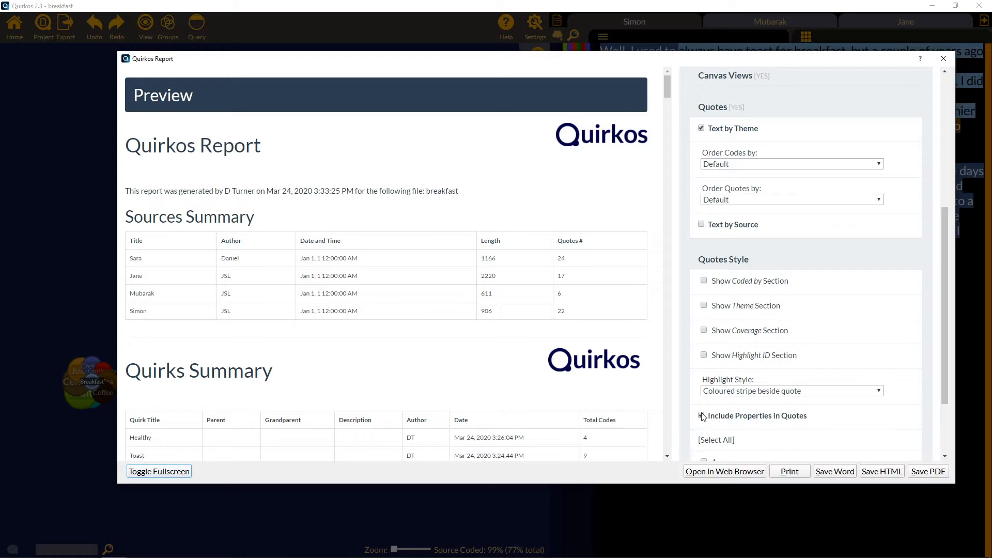
Examine the report preview's quotes grouped by theme, from Toast through Diet.
left_click_drag(665, 112, 663, 181)
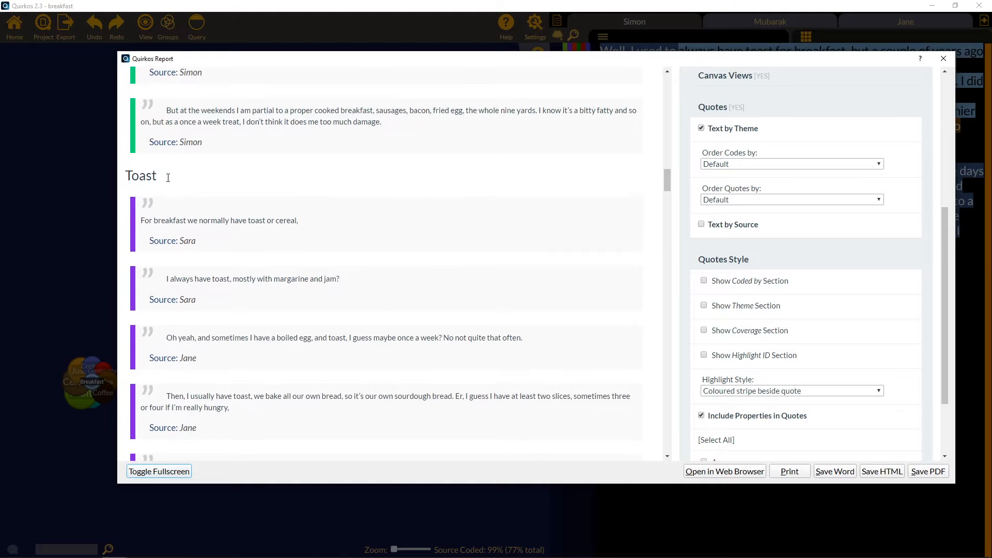
left_click_drag(168, 178, 123, 181)
left_click(364, 188)
scroll(258, 269, "down", 5)
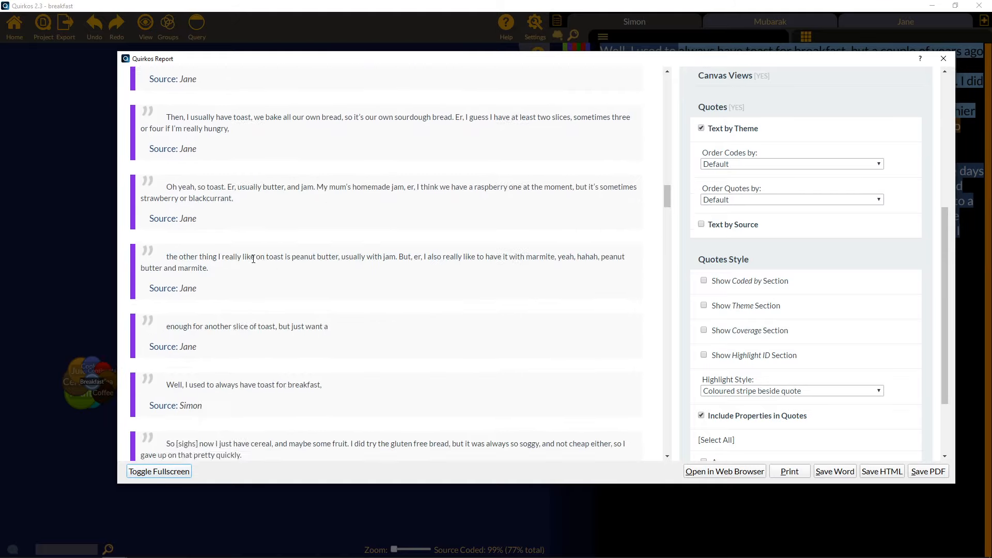
scroll(253, 260, "down", 5)
scroll(769, 437, "down", 1)
scroll(773, 424, "up", 3)
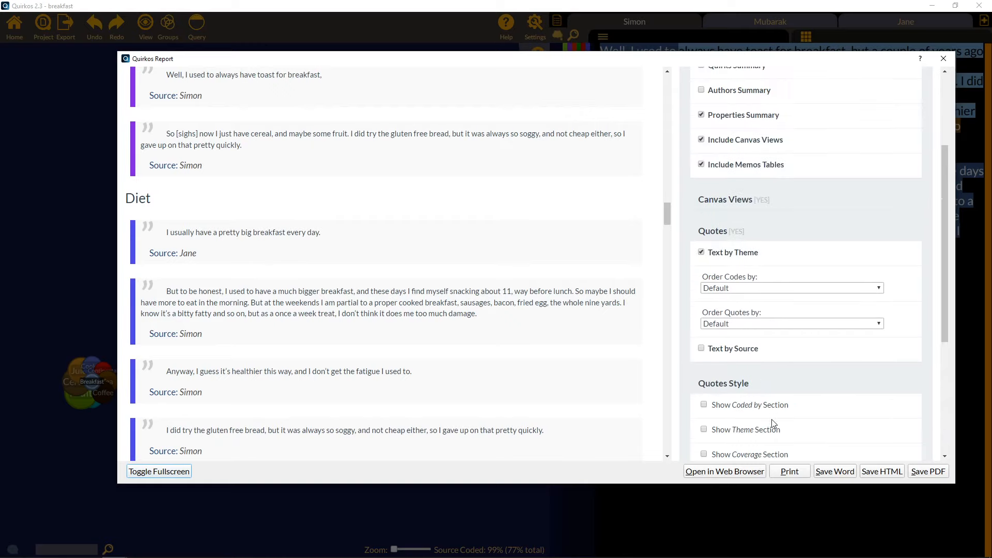
Switch the report's quotes from Text by Theme to Text by Source and review the preview.
left_click(701, 348)
left_click(701, 252)
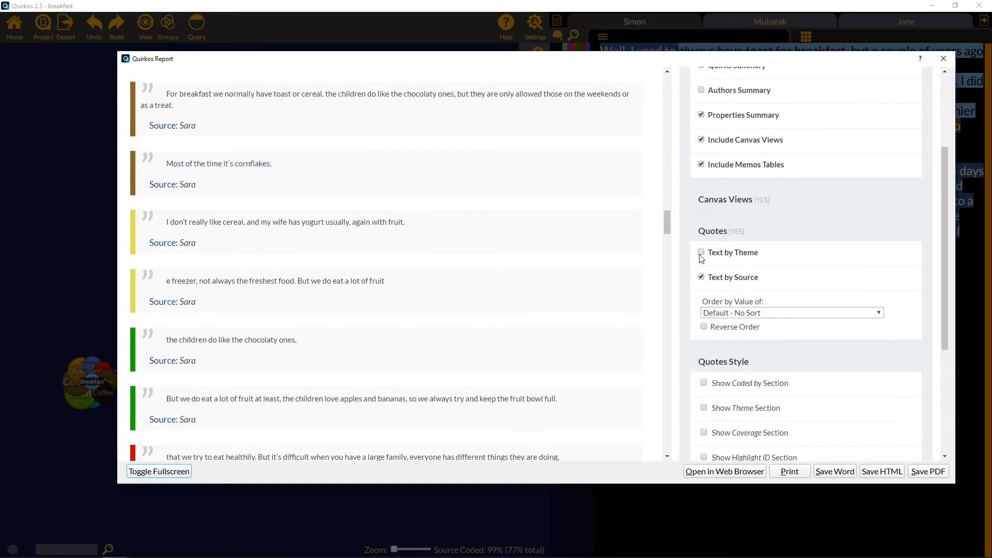
scroll(318, 282, "down", 3)
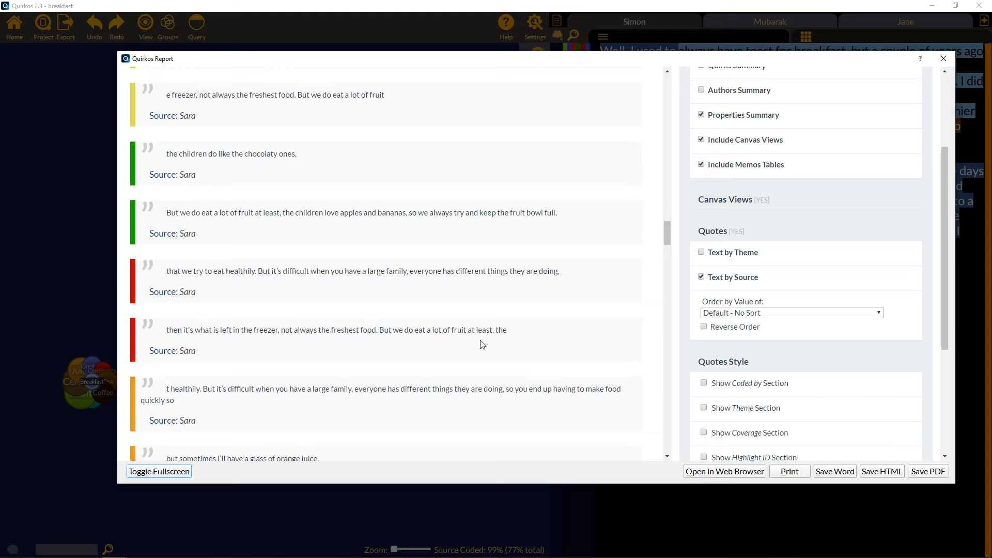
left_click_drag(666, 234, 666, 89)
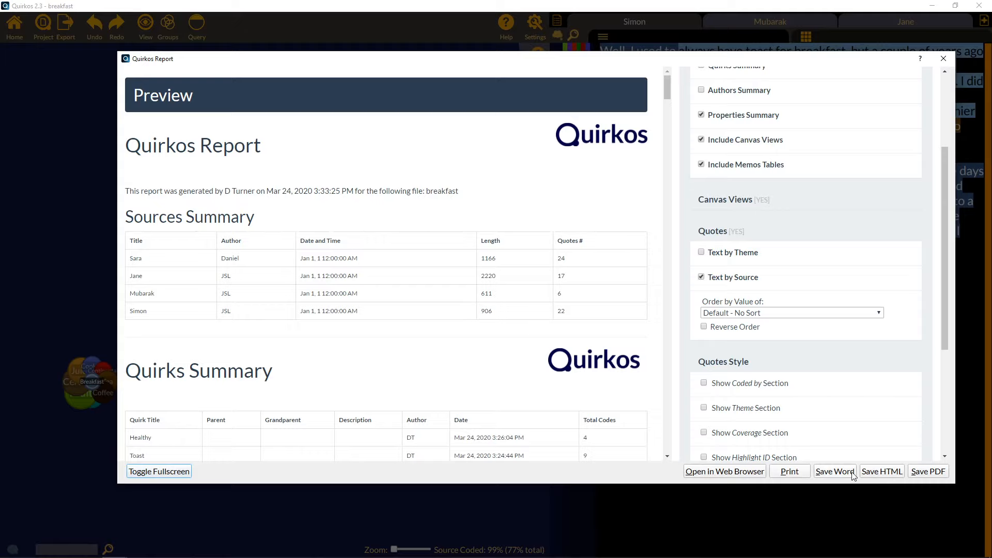
Save the report as a PDF file named ghjkl;.
left_click(922, 475)
type("pdf")
key("Return")
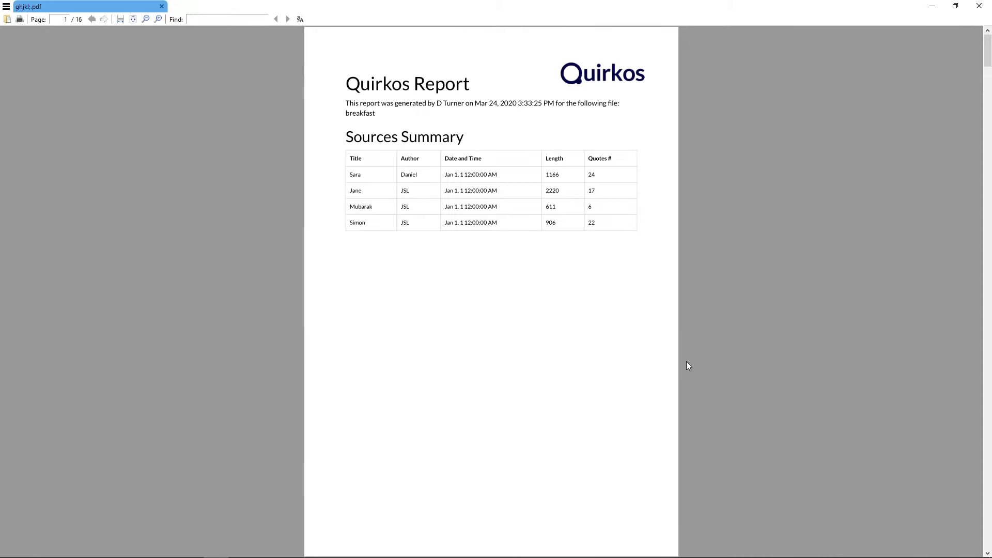
Look through the saved PDF to its last page, and close both the PDF and the report window.
left_click_drag(988, 49, 978, 522)
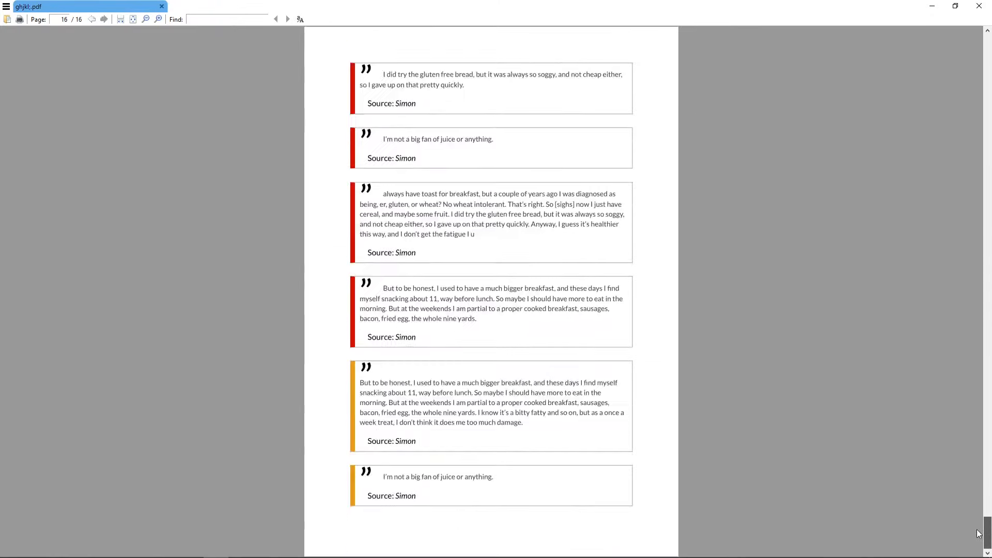
left_click(979, 6)
left_click(944, 58)
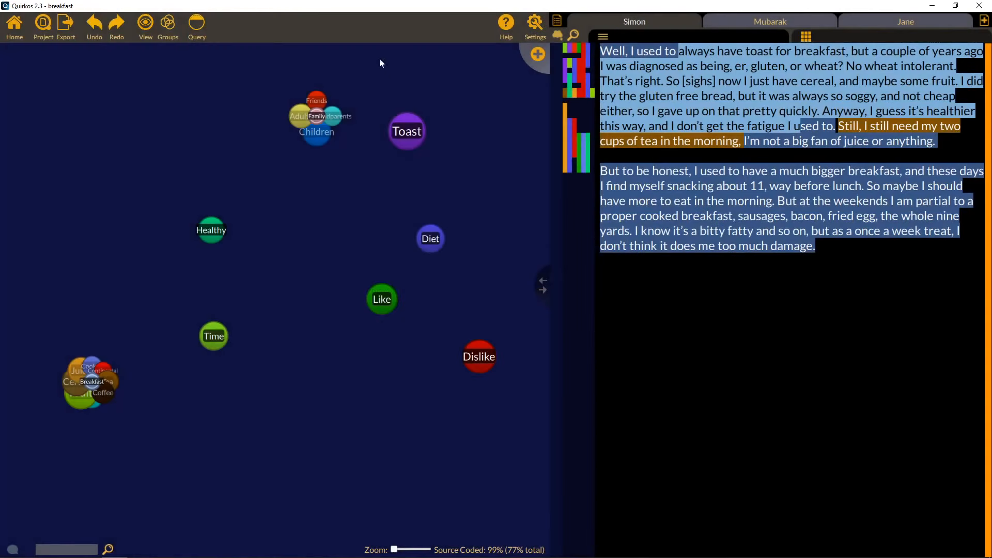
Export the sources as a Word document named word export and open it in Word.
left_click(67, 22)
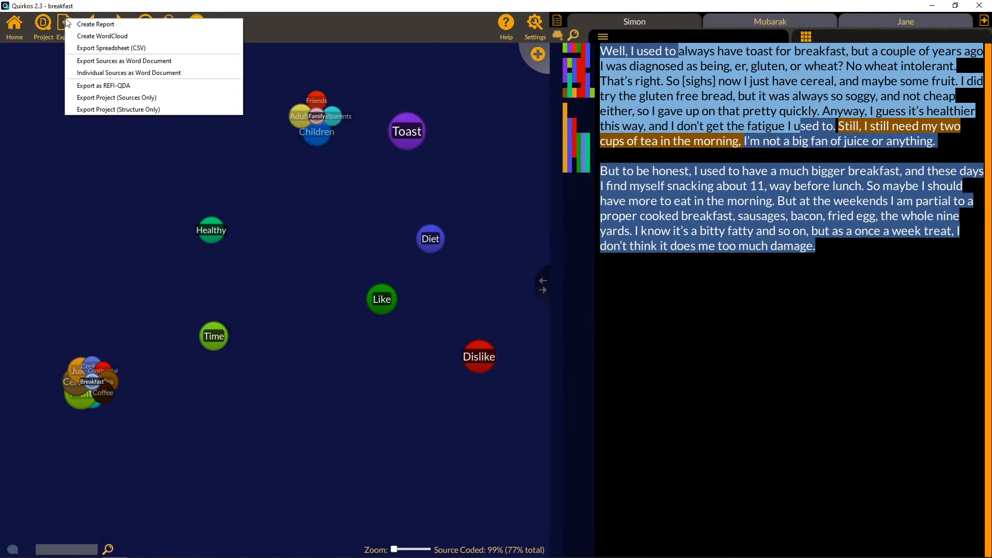
left_click(97, 62)
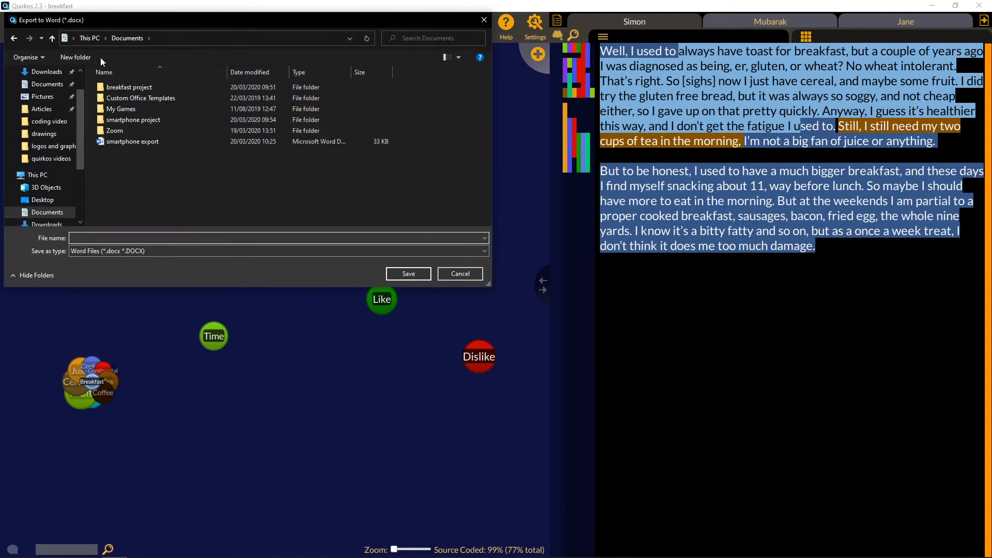
type("word expor")
key("Return")
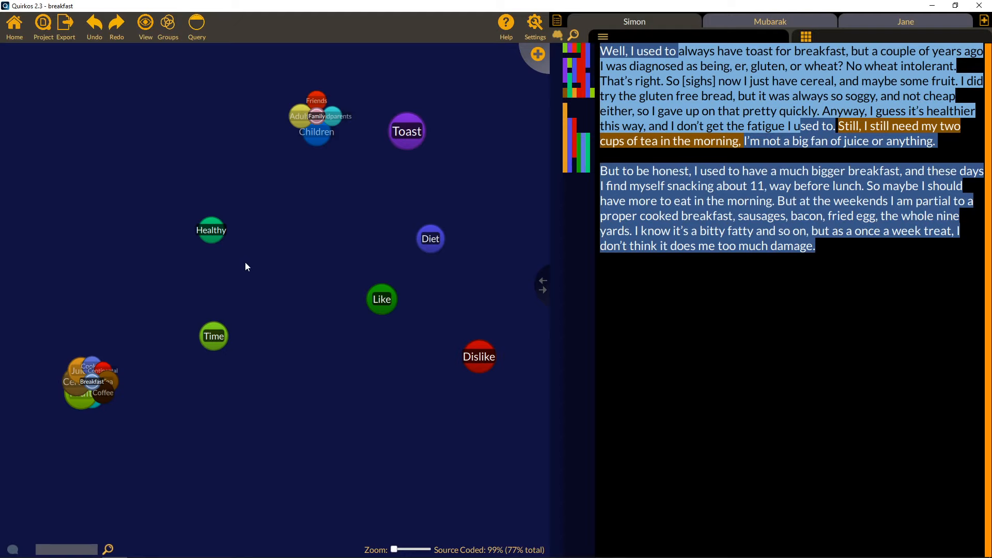
key("super")
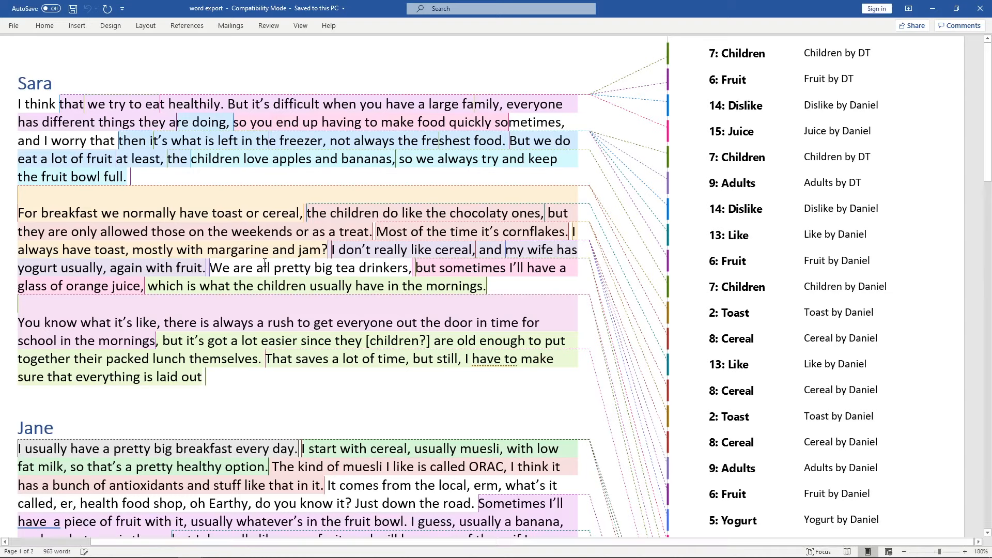
Examine the coding comments beside the first source one by one to see which text each covers.
left_click(748, 85)
left_click(748, 112)
left_click(748, 140)
left_click(748, 164)
left_click(746, 190)
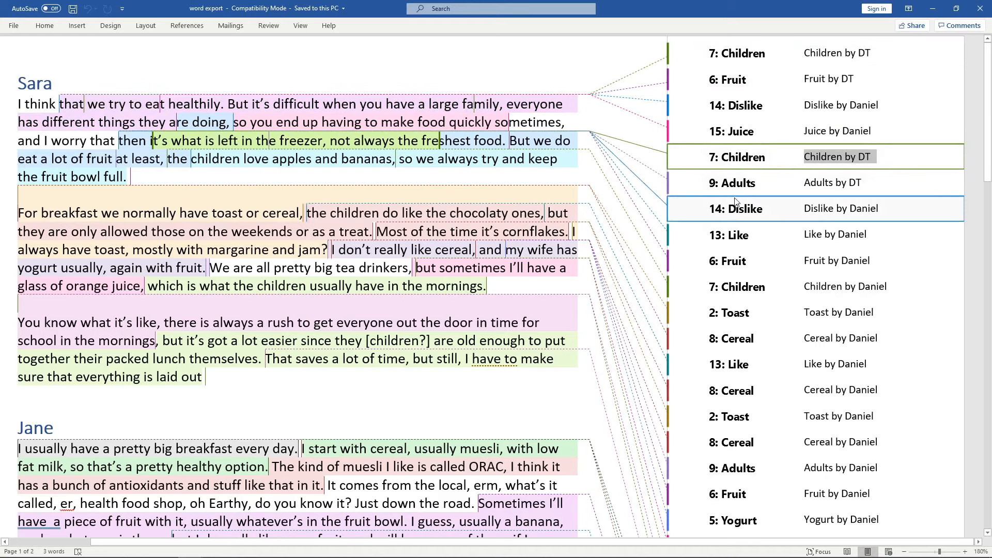
left_click(743, 219)
left_click(744, 240)
left_click(741, 263)
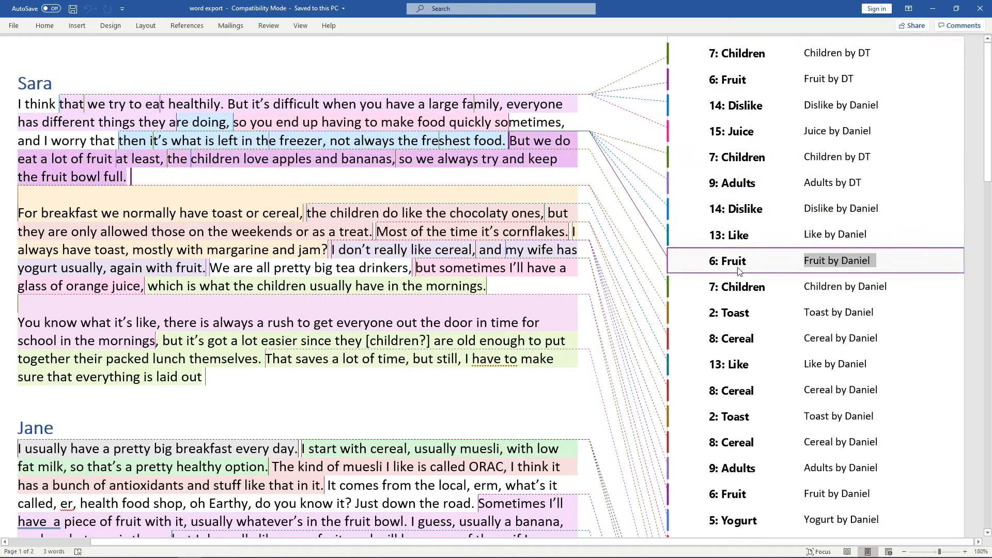
left_click(738, 282)
left_click(734, 310)
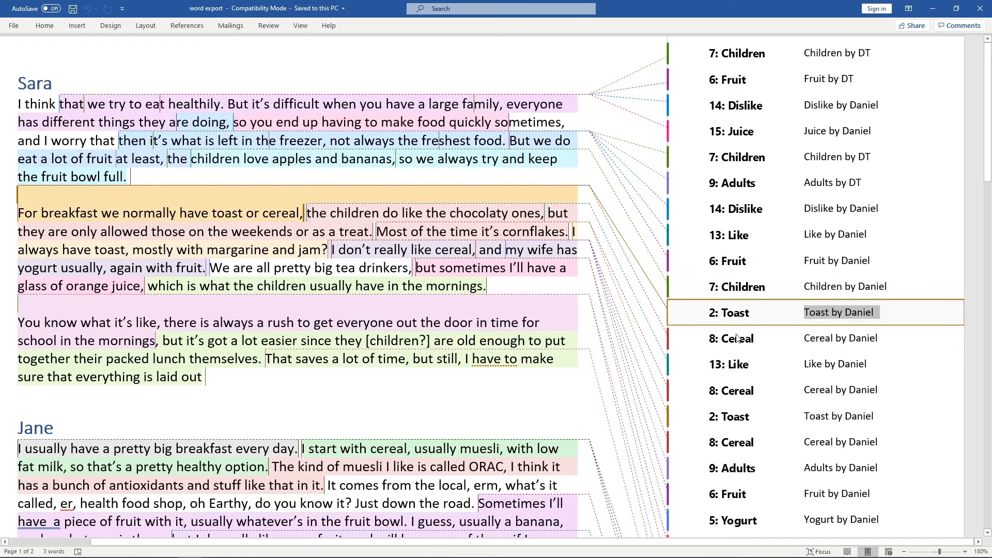
left_click(738, 337)
left_click(737, 365)
left_click(738, 392)
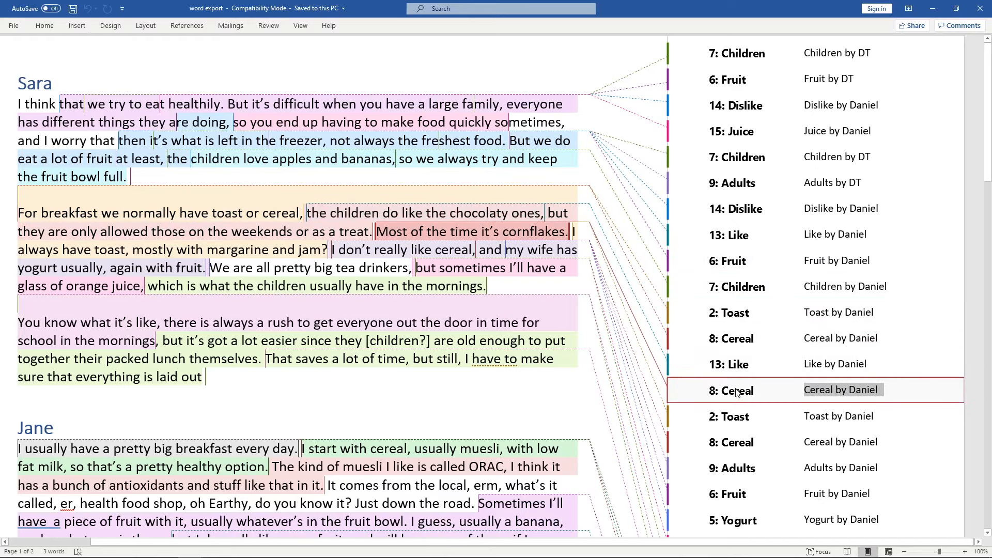
Look over the highlighted text and coding comments of all the sources, returning to the first source's Juice comment.
scroll(738, 391, "down", 15)
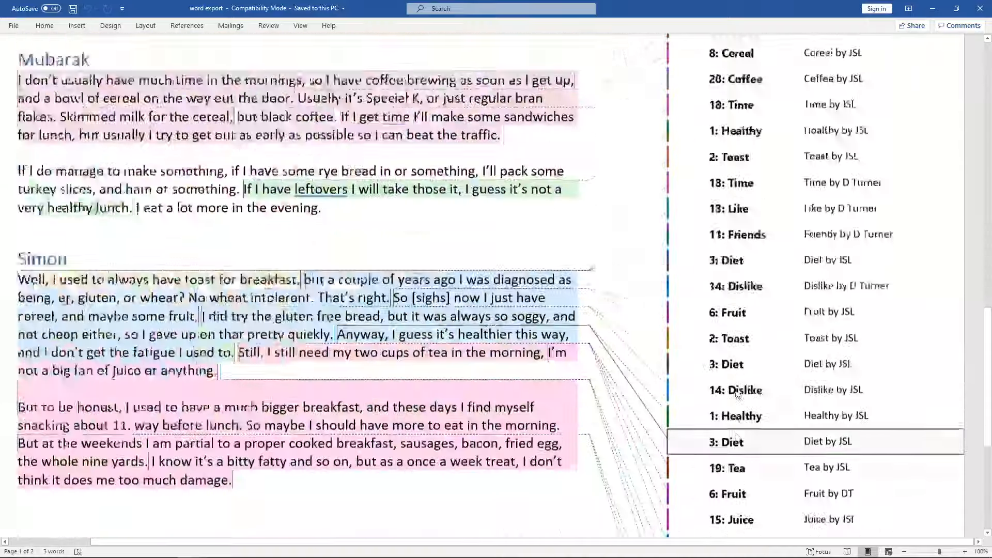
scroll(738, 393, "down", 4)
scroll(740, 394, "up", 13)
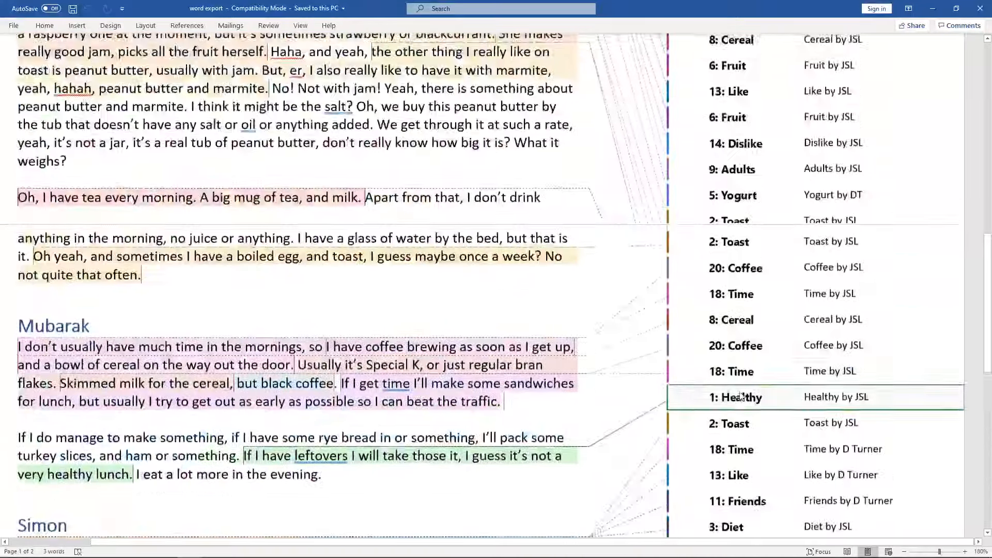
scroll(744, 396, "up", 6)
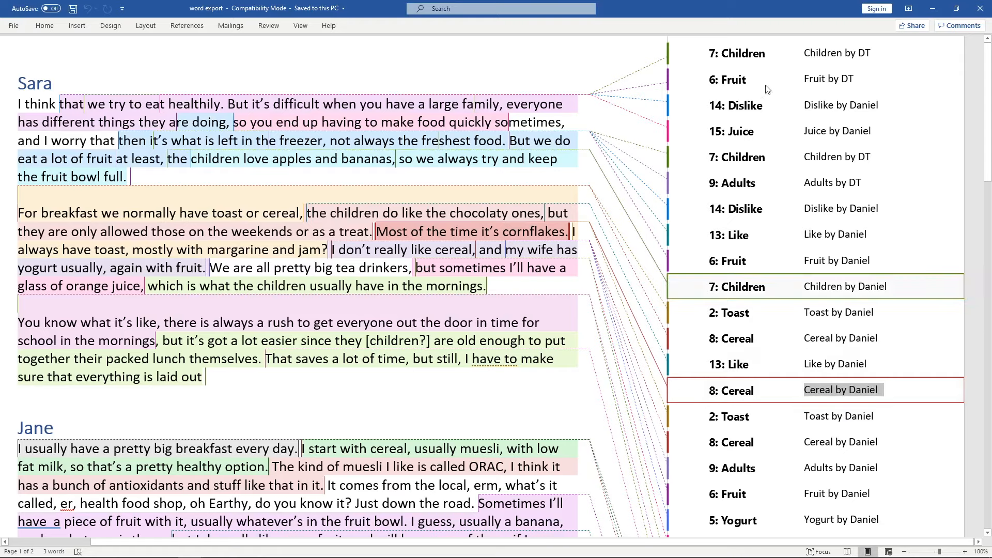
left_click(700, 129)
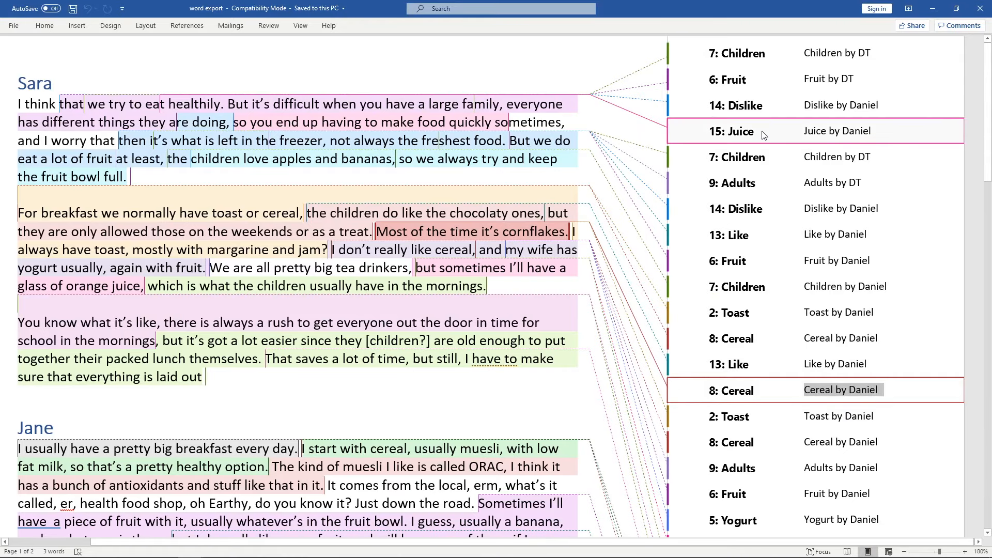
Close the exported document and the unsaved Document1 in Word, returning to Quirkos.
left_click(980, 9)
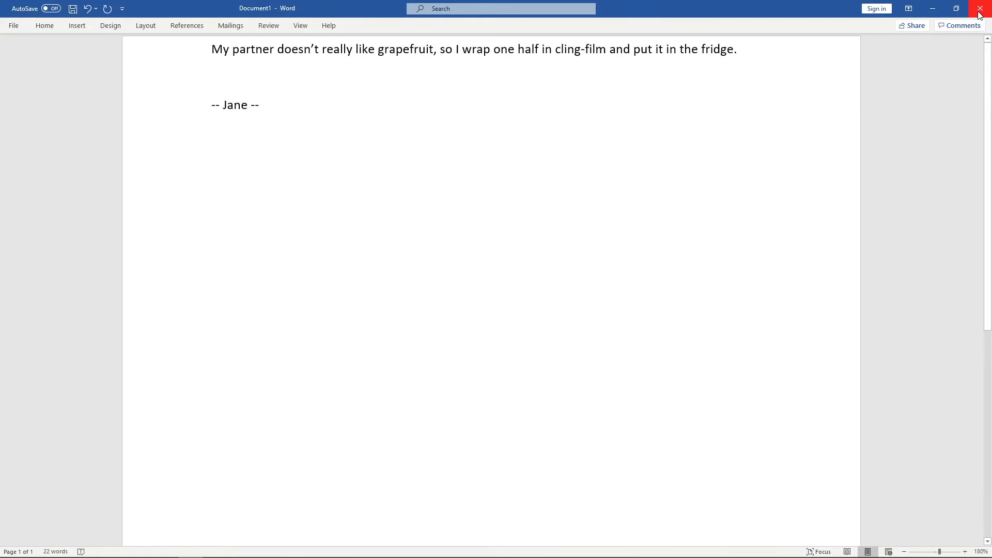
left_click(980, 9)
left_click(499, 306)
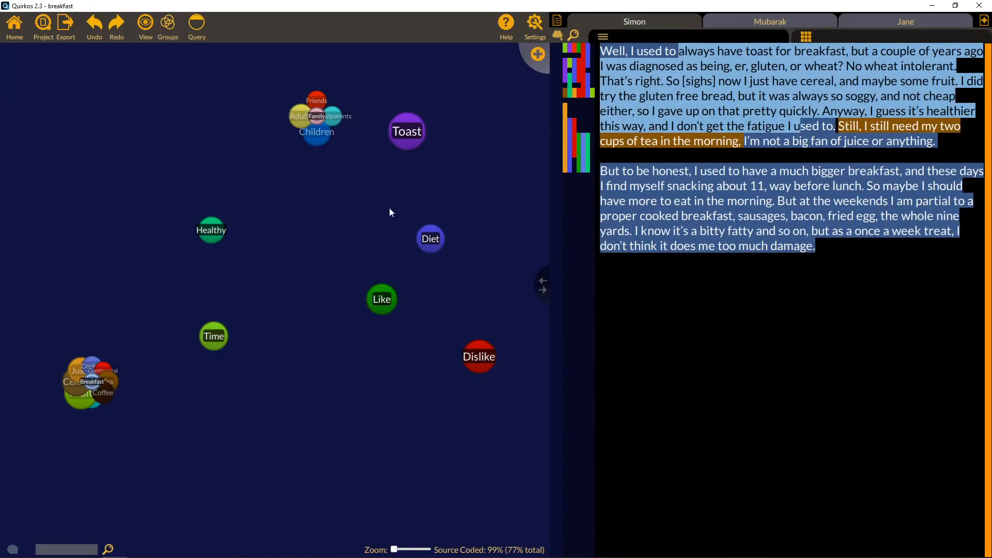
Create a word cloud of the project in an enlarged window and add "so" as a stop word.
left_click(61, 21)
left_click(85, 38)
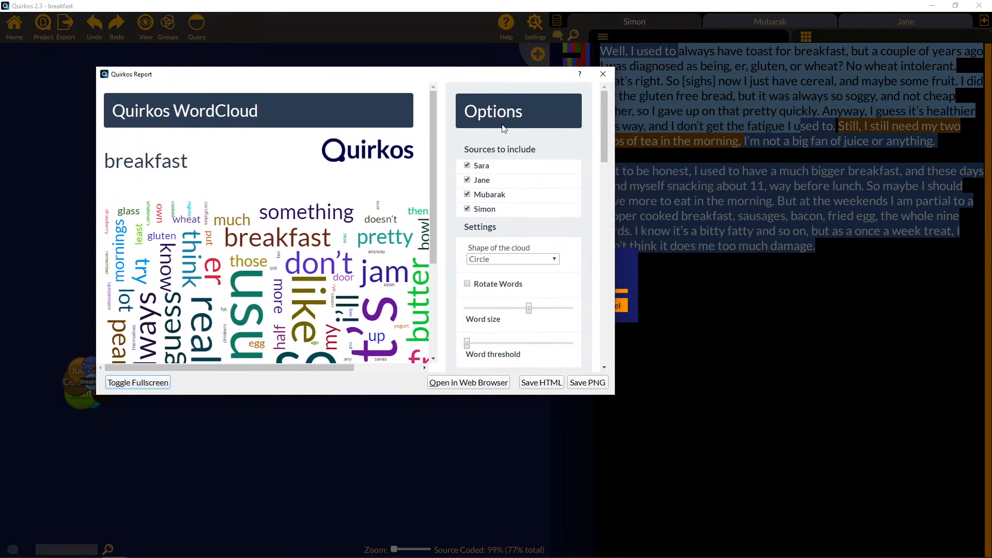
left_click_drag(615, 397, 948, 518)
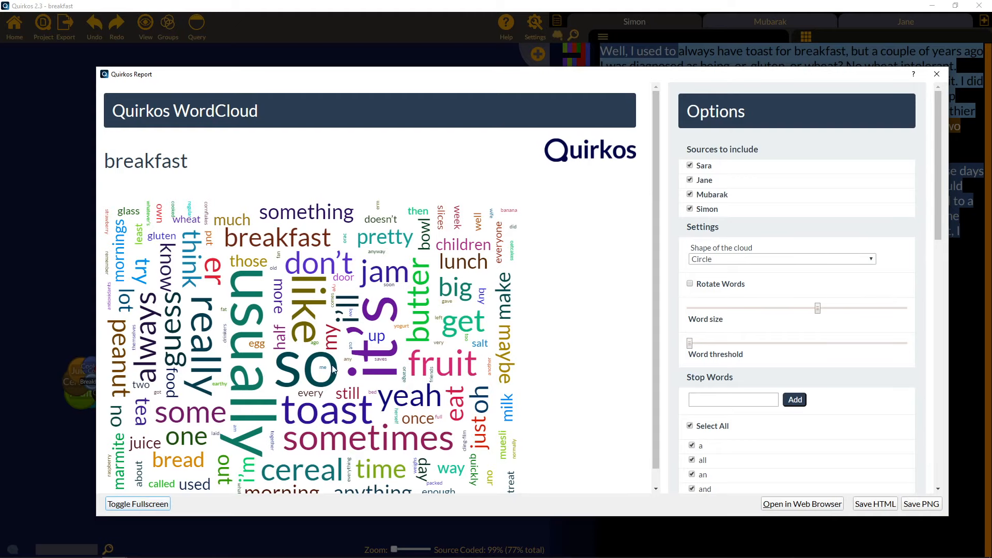
scroll(450, 333, "down", 1)
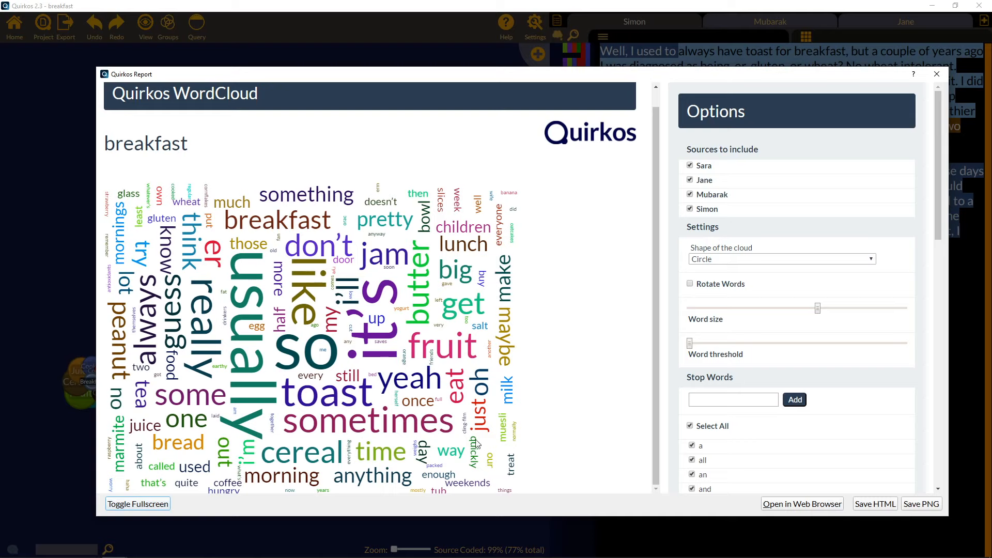
left_click(727, 402)
left_click(794, 400)
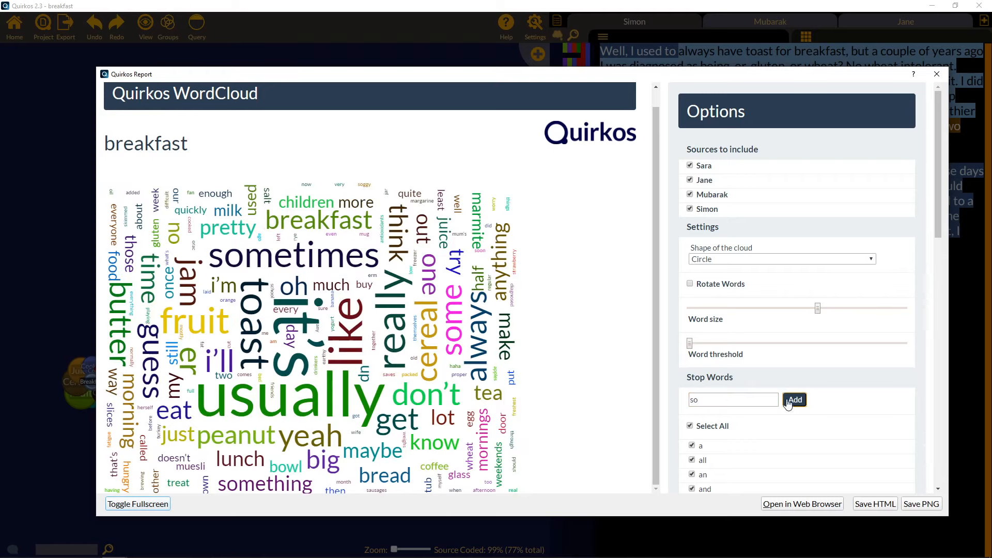
Reduce the word cloud's word size slightly and set the shape of the cloud to Star.
left_click_drag(817, 308, 804, 308)
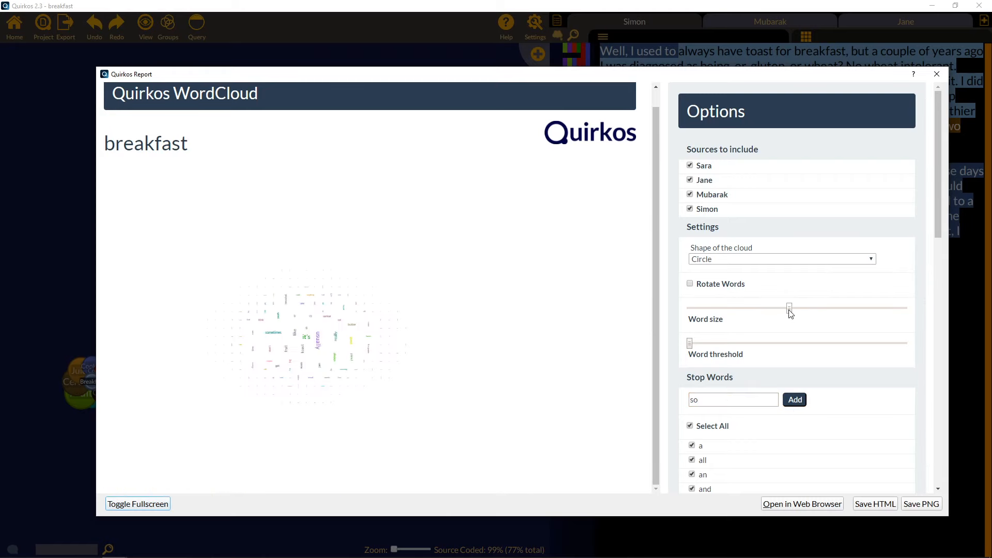
left_click(762, 259)
left_click(748, 290)
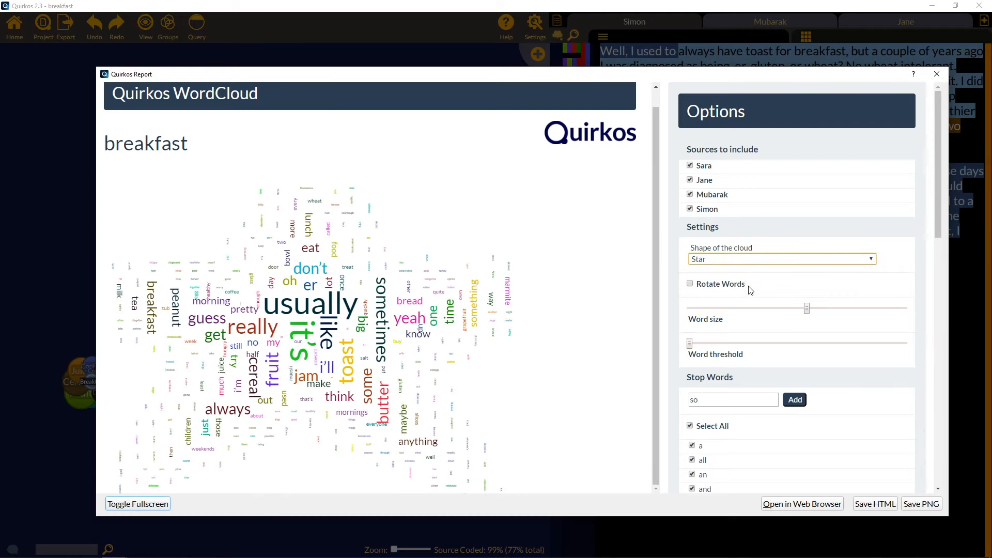
Check the word cloud's options for copying it as an image, and close the Quirkos report window.
right_click(300, 318)
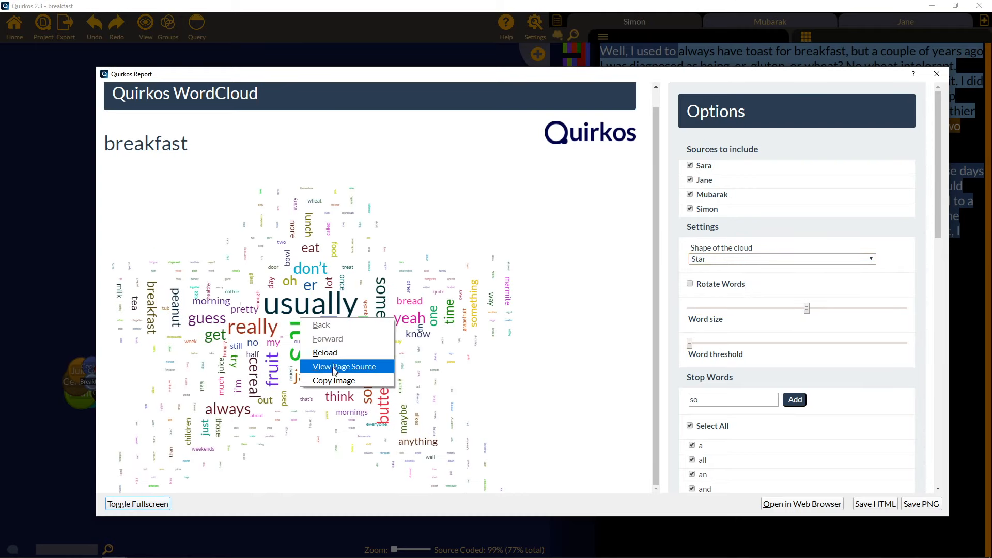
left_click(937, 73)
left_click(937, 75)
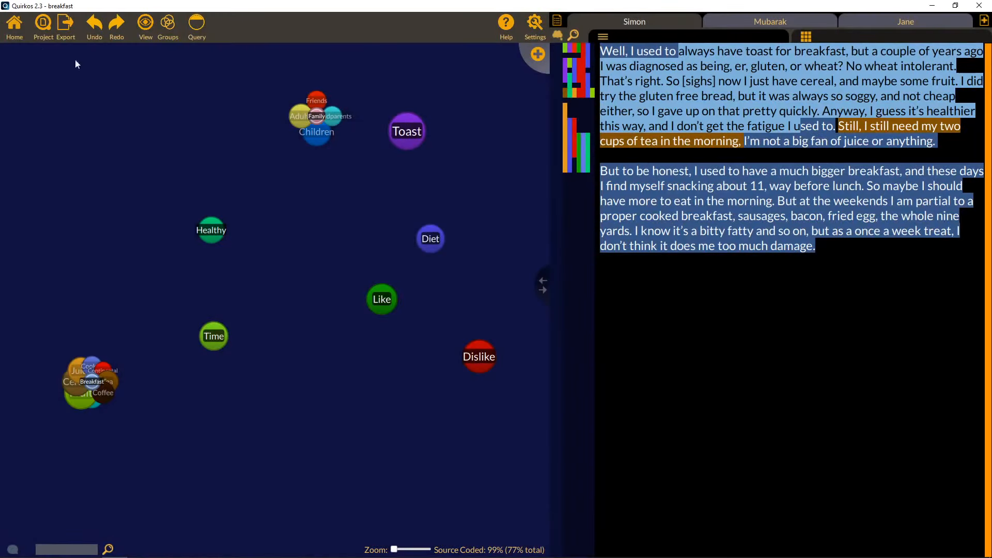
Export the project as CSV spreadsheets into the breakfast project folder in Documents.
left_click(61, 25)
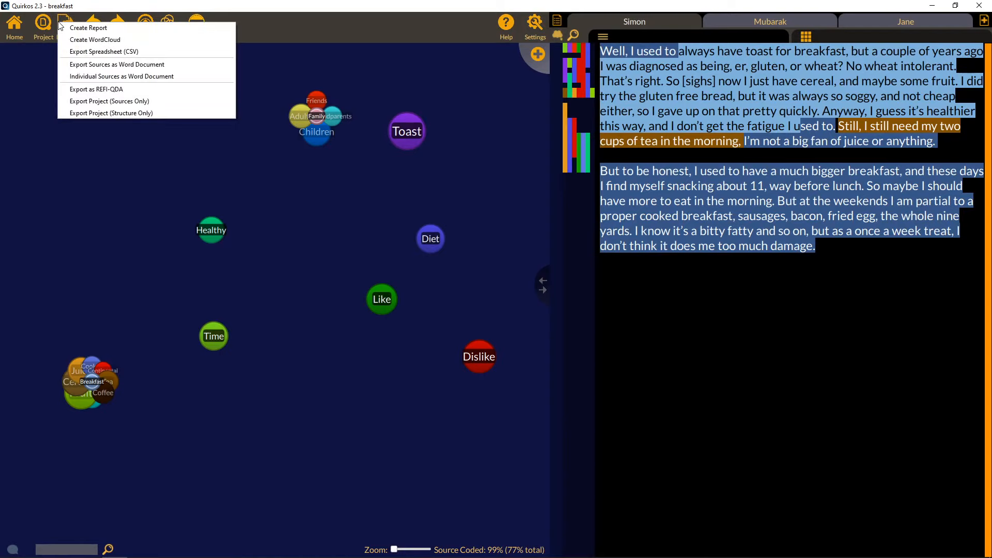
left_click(111, 53)
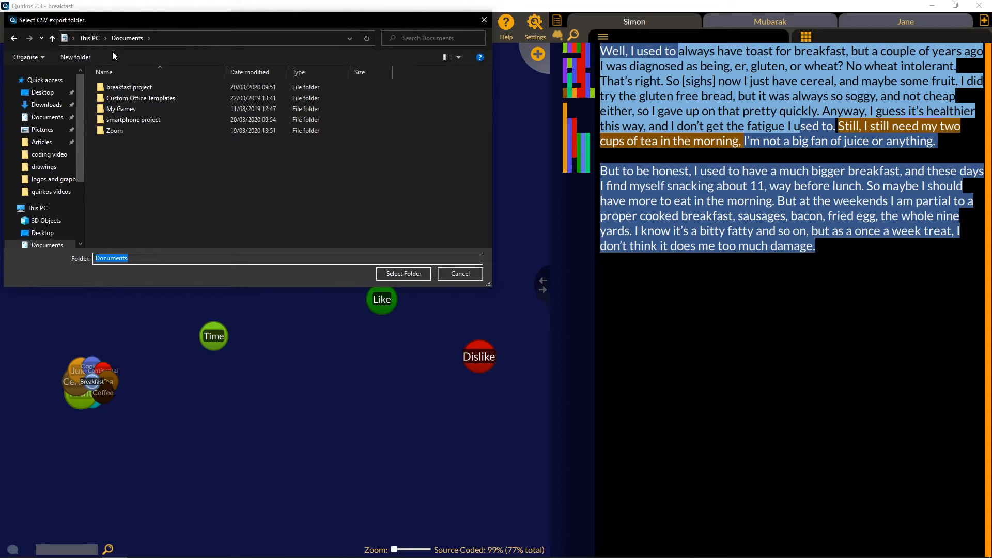
double_click(129, 88)
left_click(158, 260)
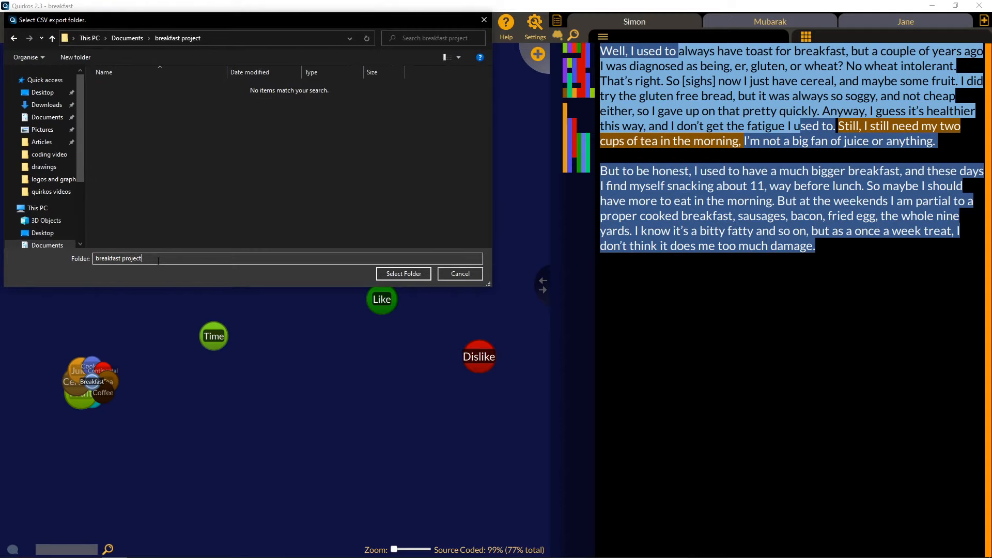
left_click(403, 273)
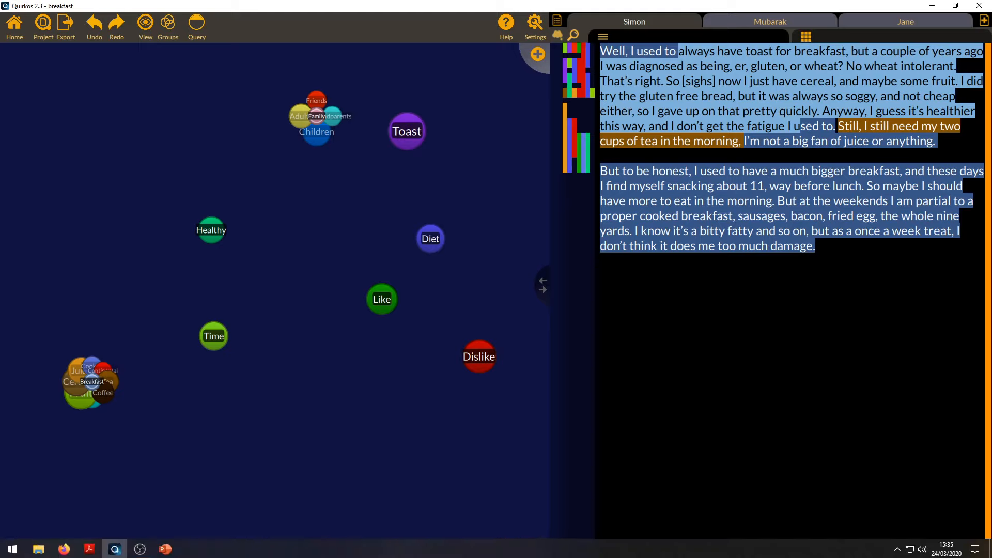
Open the exported Quotes spreadsheet in Excel from the breakfast project folder in Documents.
left_click(39, 548)
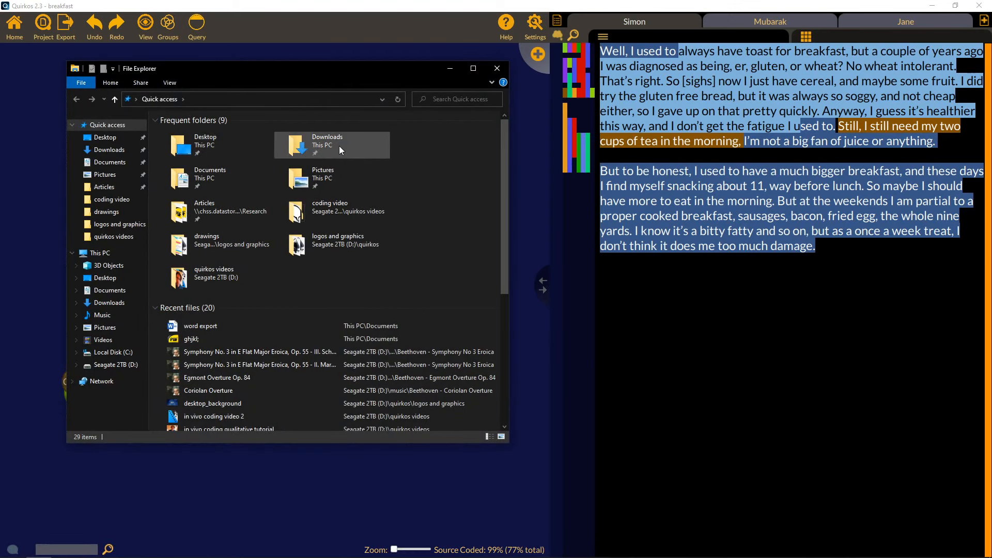
left_click(221, 175)
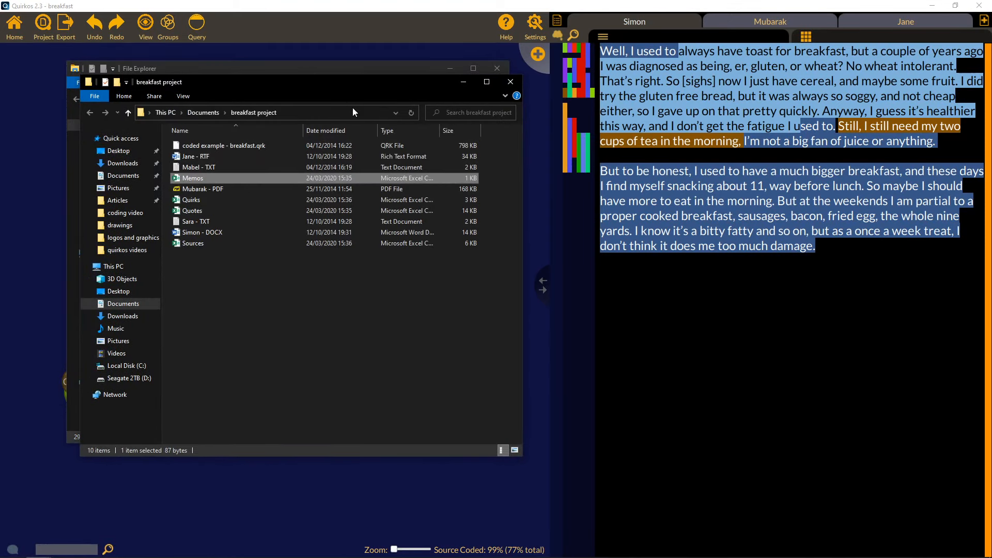
left_click(231, 211)
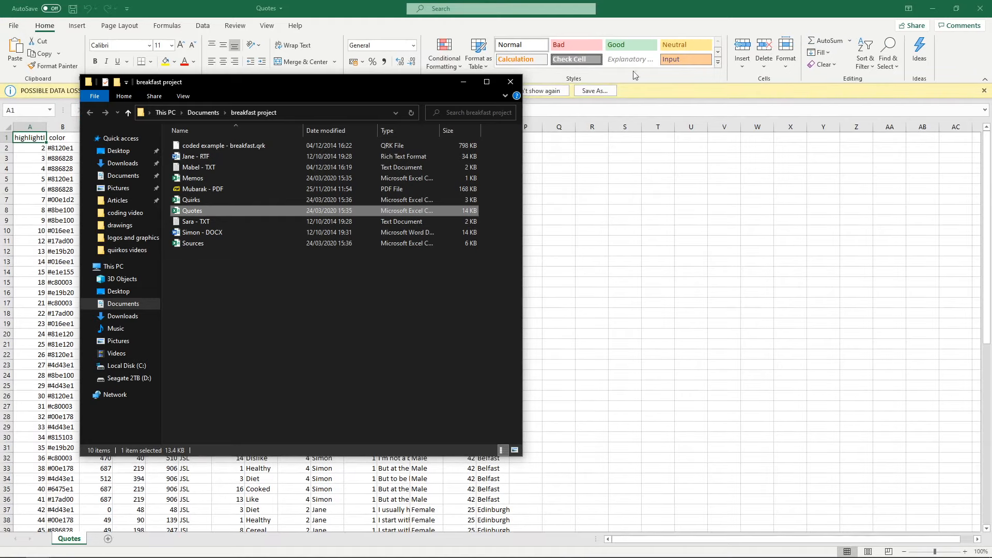
left_click(626, 10)
Look through the rows of the Quotes sheet and widen the quote column to make the coded text readable.
scroll(580, 264, "down", 20)
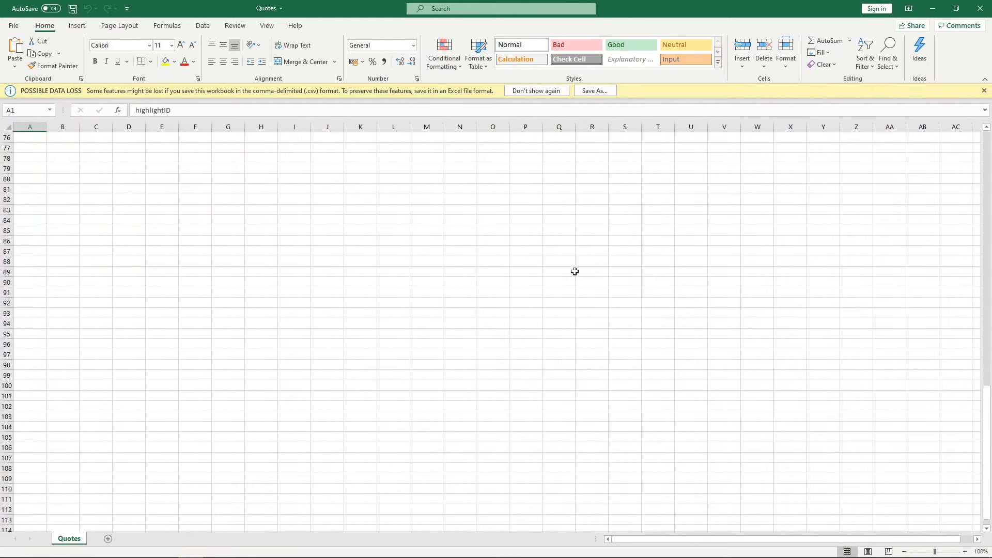
scroll(579, 264, "up", 8)
scroll(580, 265, "up", 16)
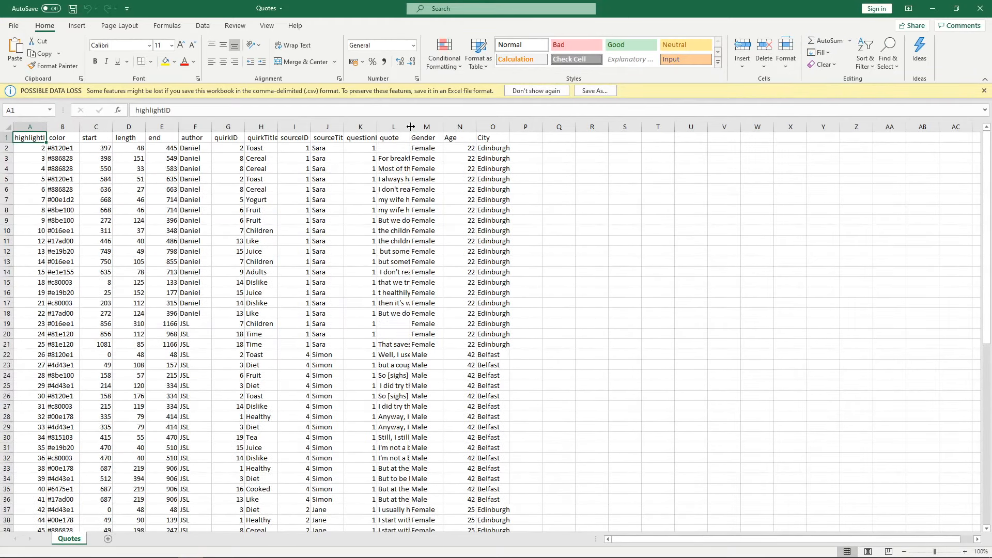
left_click_drag(410, 127, 709, 129)
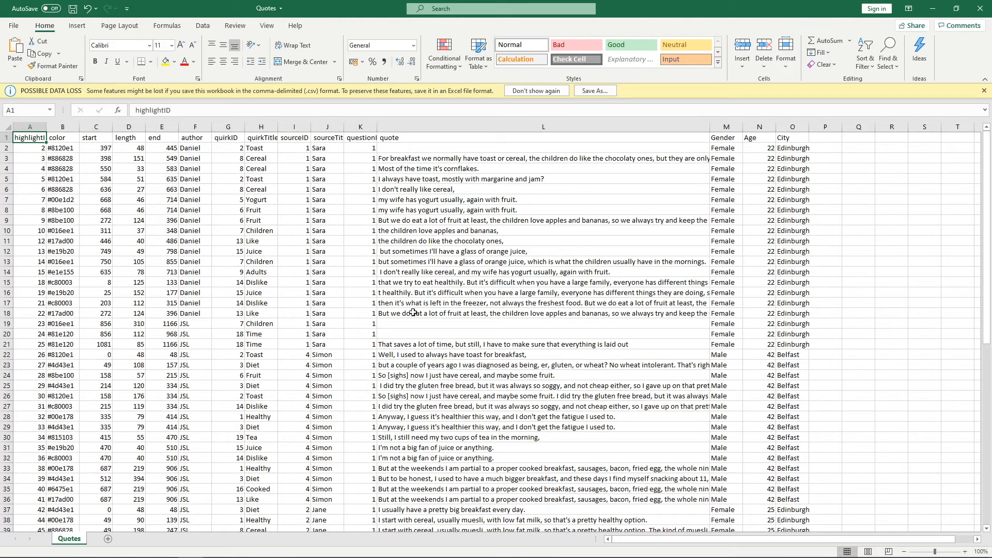
Select the sourceTitle column, bring up Excel's data tools and dismiss the data import tip.
left_click(327, 127)
right_click(327, 129)
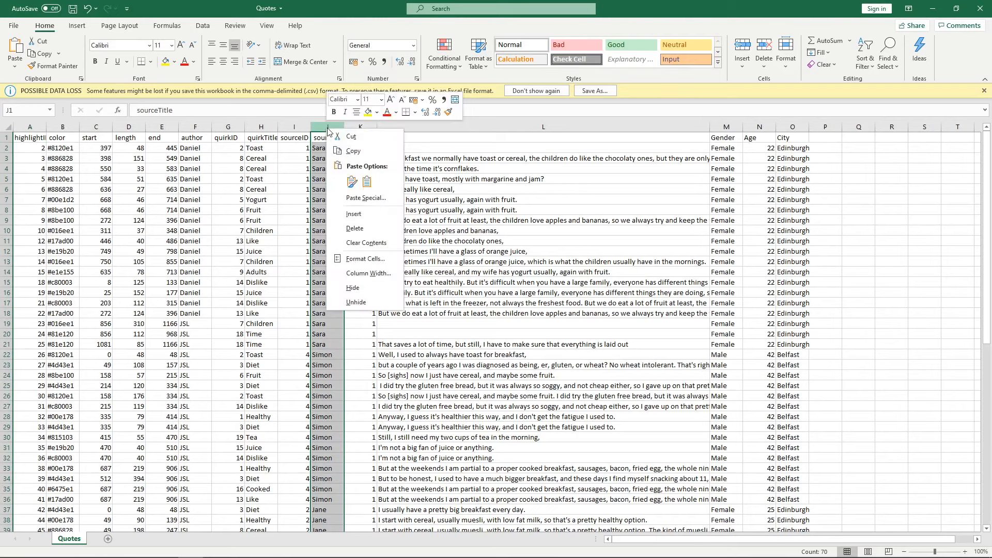
left_click(327, 128)
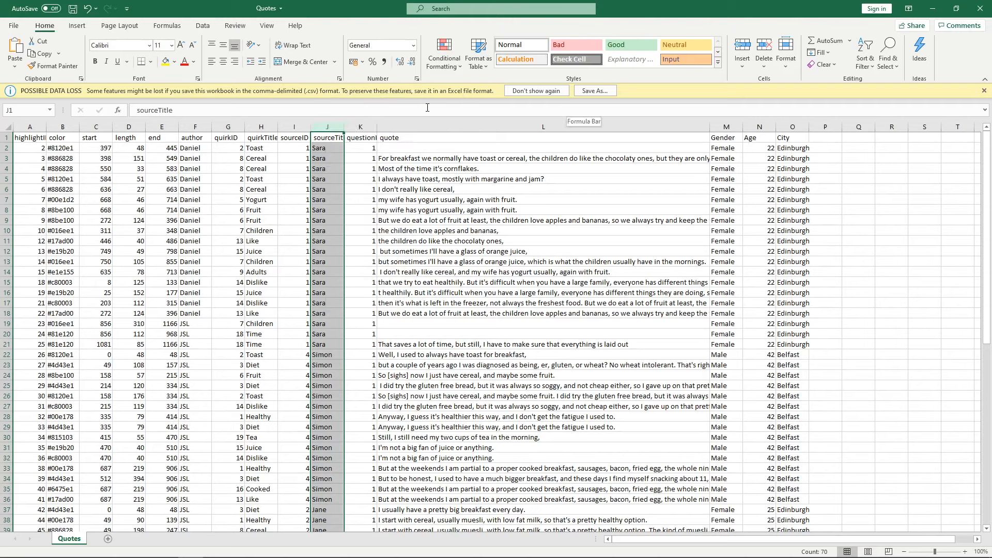
left_click(201, 24)
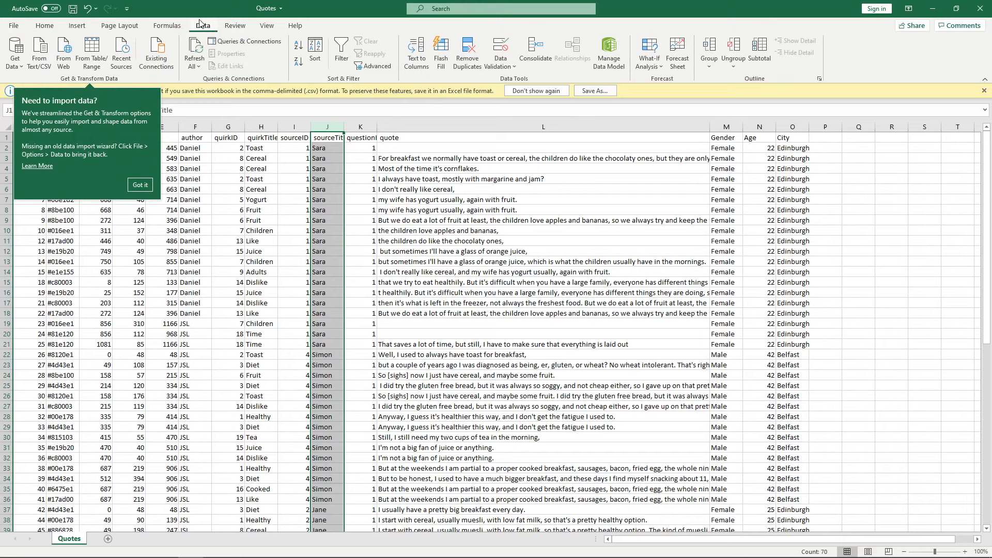
left_click(140, 185)
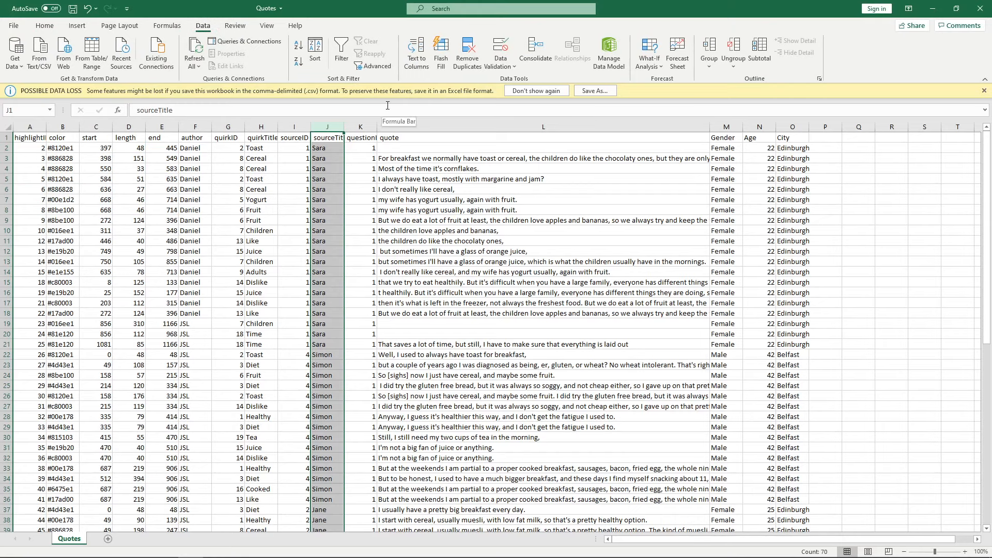
left_click(315, 49)
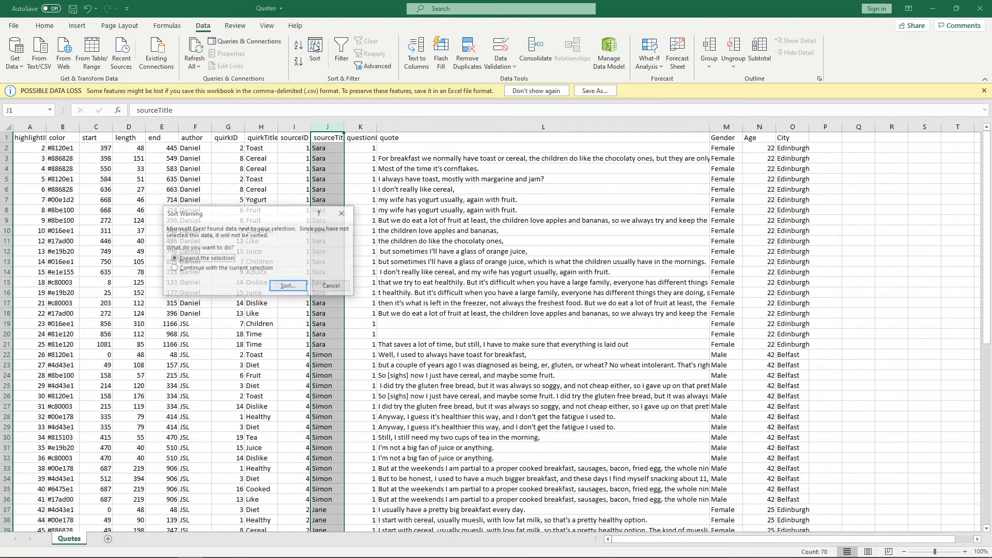
left_click(289, 288)
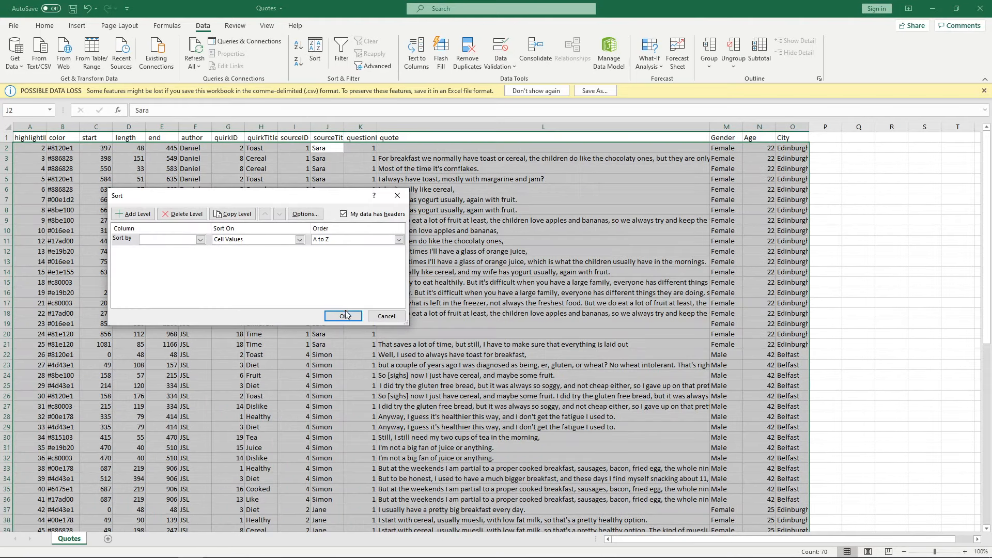
left_click(343, 316)
key("Return")
key("Escape")
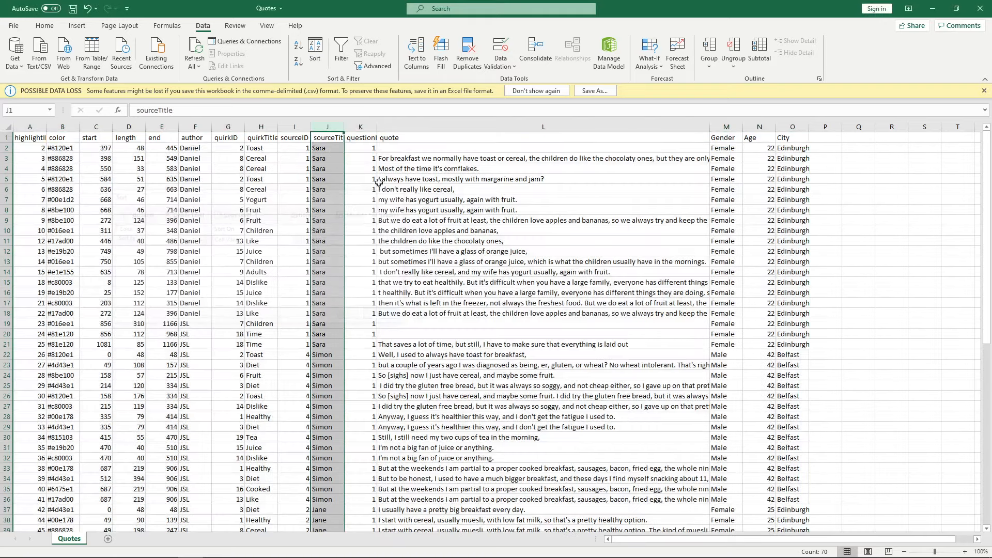
Sort the quotes by sourceTitle from A to Z, expanding the selection to the neighbouring columns, and review the sorted rows.
left_click(299, 45)
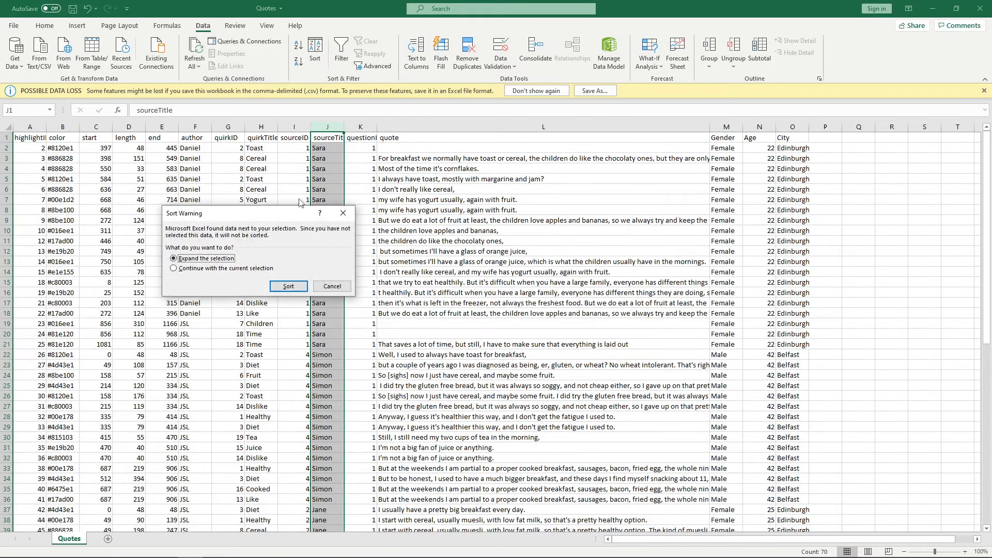
left_click(289, 286)
scroll(345, 226, "down", 8)
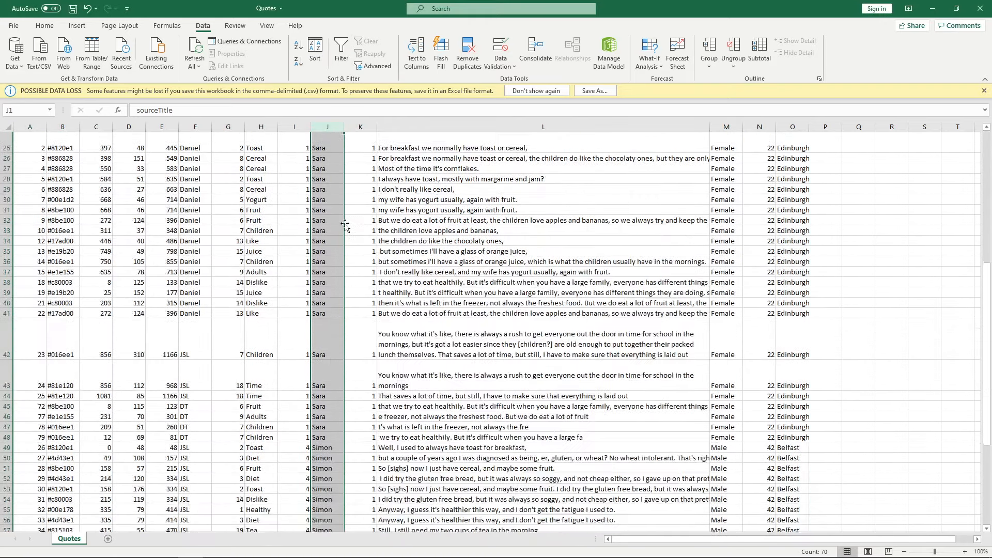
scroll(345, 226, "down", 8)
scroll(345, 225, "up", 16)
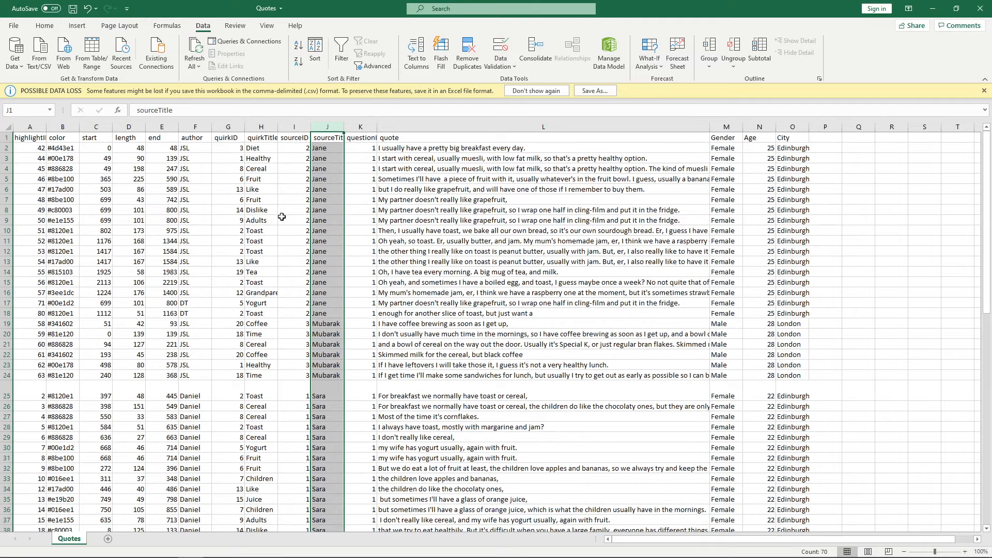
Look over the sorted quotes again and close Quotes.csv without saving the changes.
scroll(284, 217, "down", 8)
scroll(281, 217, "up", 8)
left_click(989, 5)
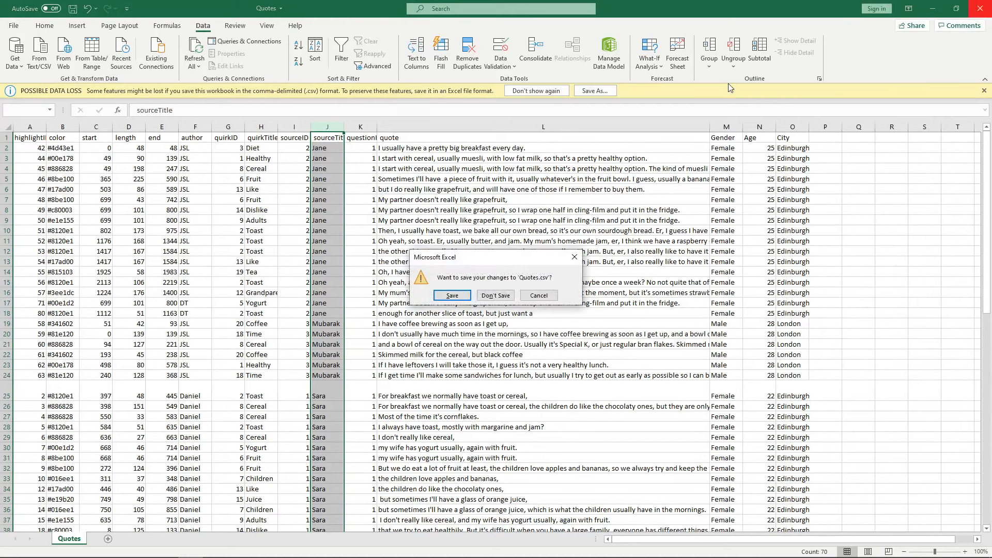
left_click(496, 294)
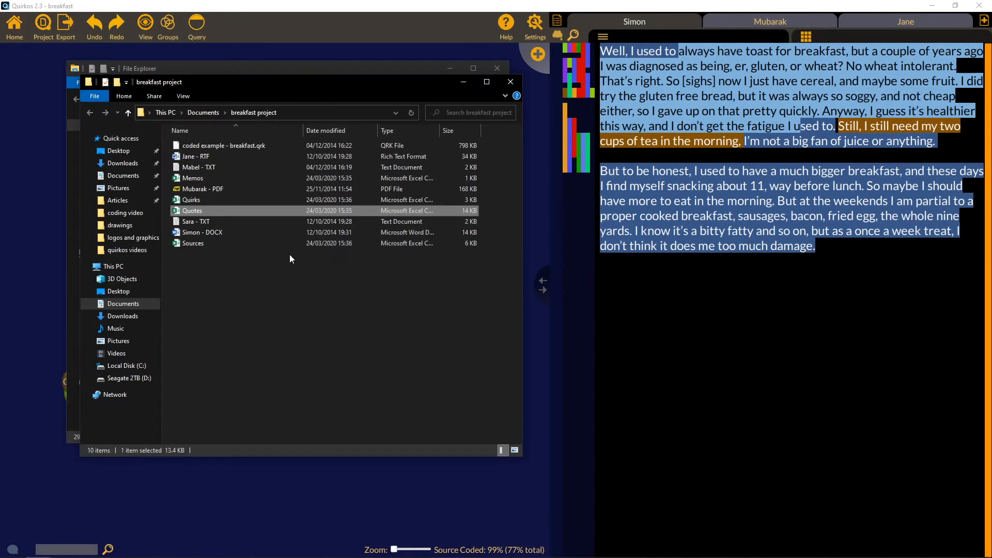
Open the exported Sources spreadsheet and widen the answer column to read the full text of the sources.
double_click(218, 243)
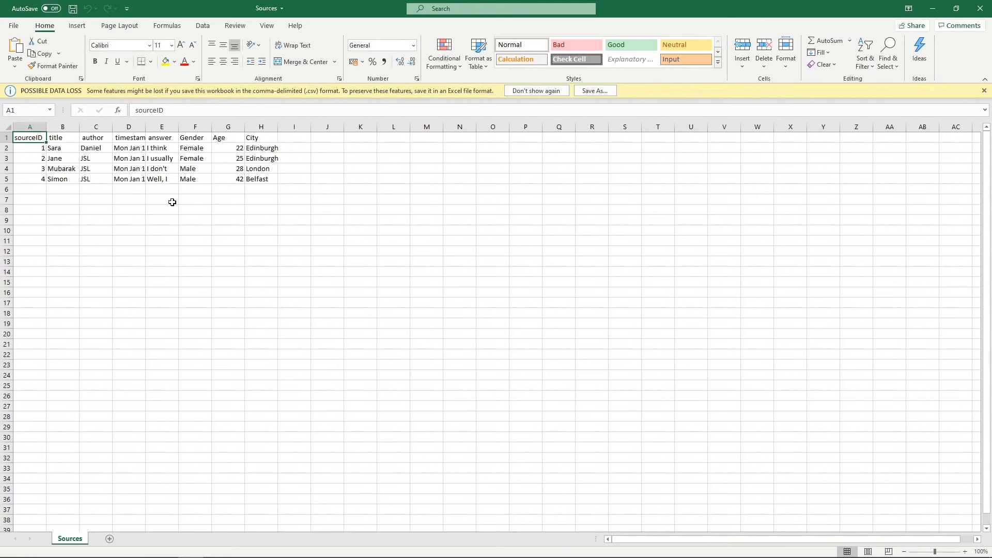
left_click_drag(178, 127, 828, 127)
left_click(438, 148)
left_click(441, 179)
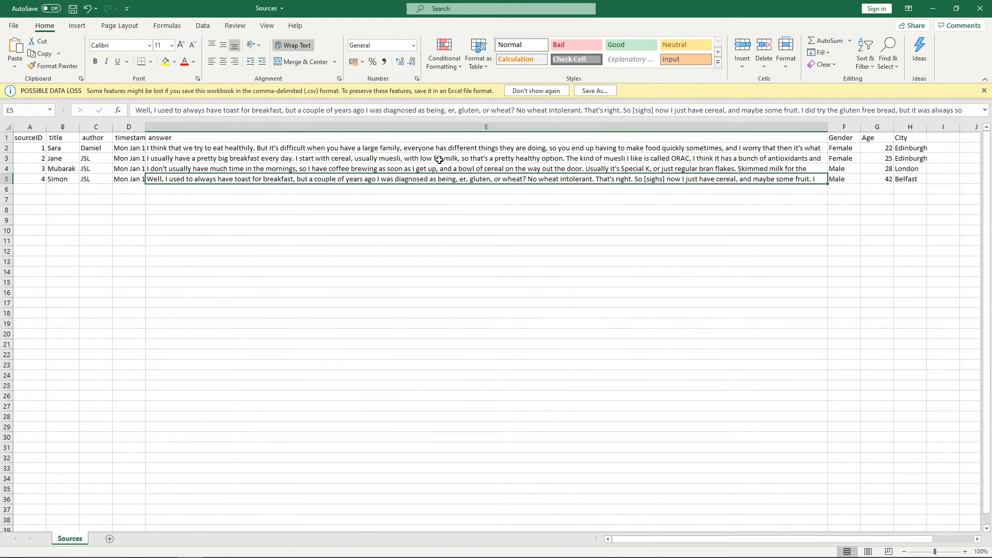
Close Sources.csv without saving, and view the exported Memos spreadsheet briefly before closing it.
left_click(980, 8)
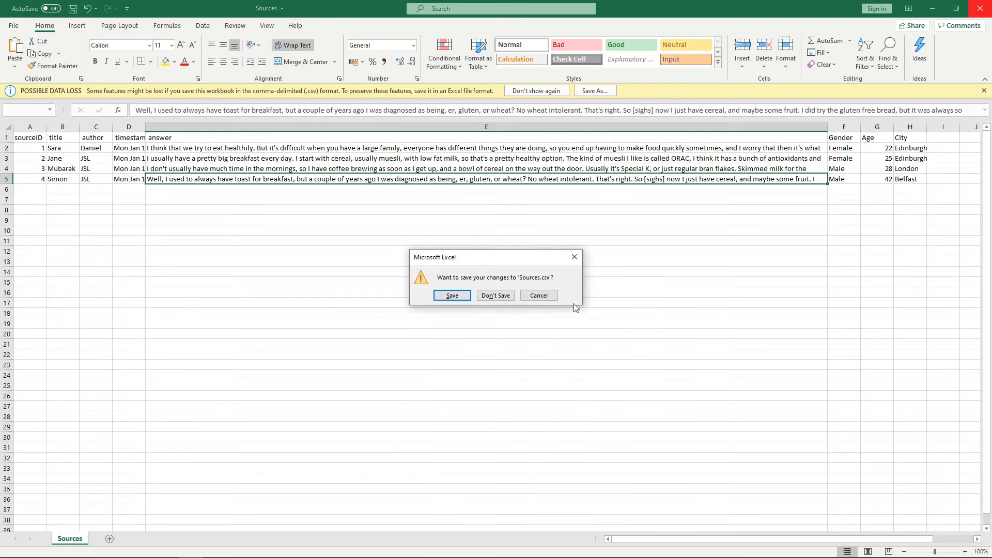
left_click(503, 299)
double_click(224, 178)
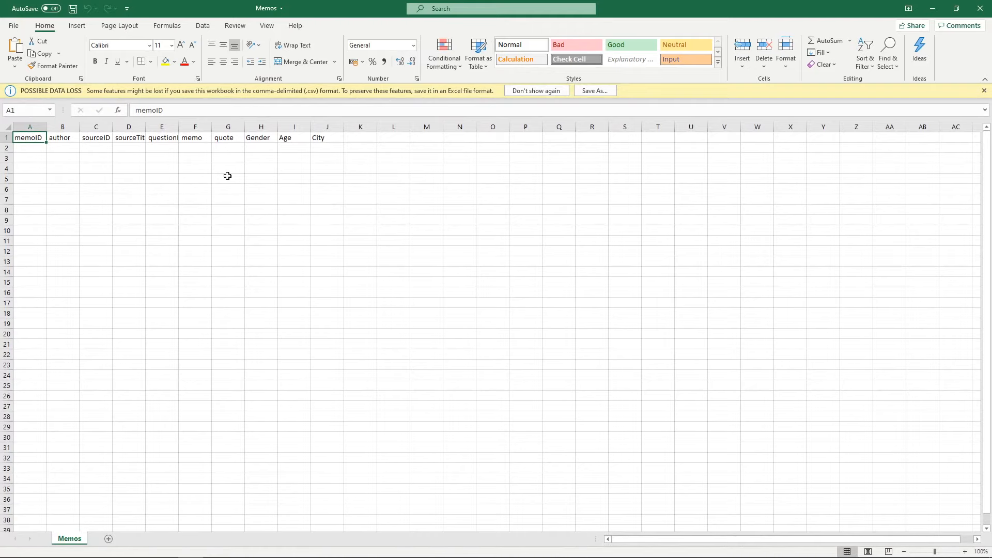
left_click(980, 8)
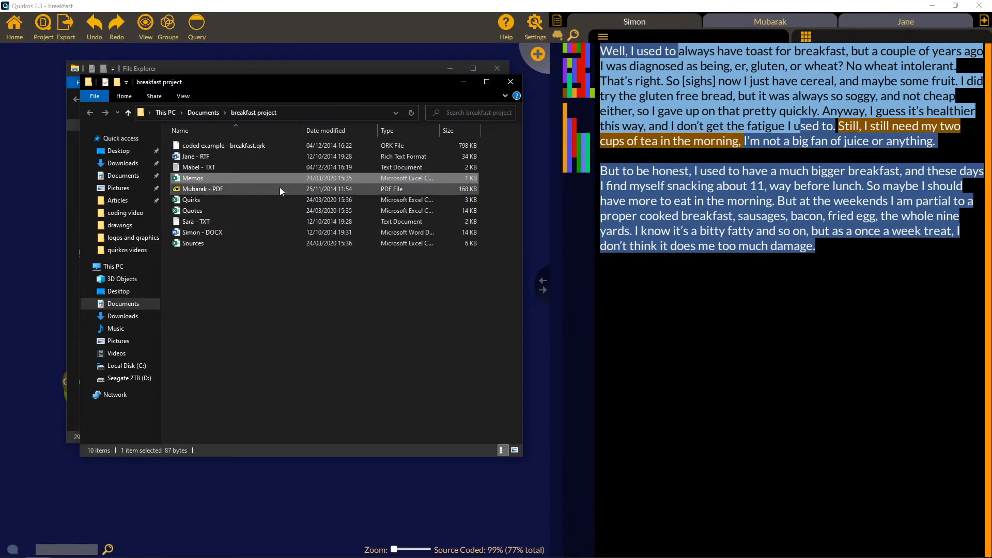
Open the exported Quirks spreadsheet and examine a source's quote counts, the color column and the x and y columns.
double_click(253, 200)
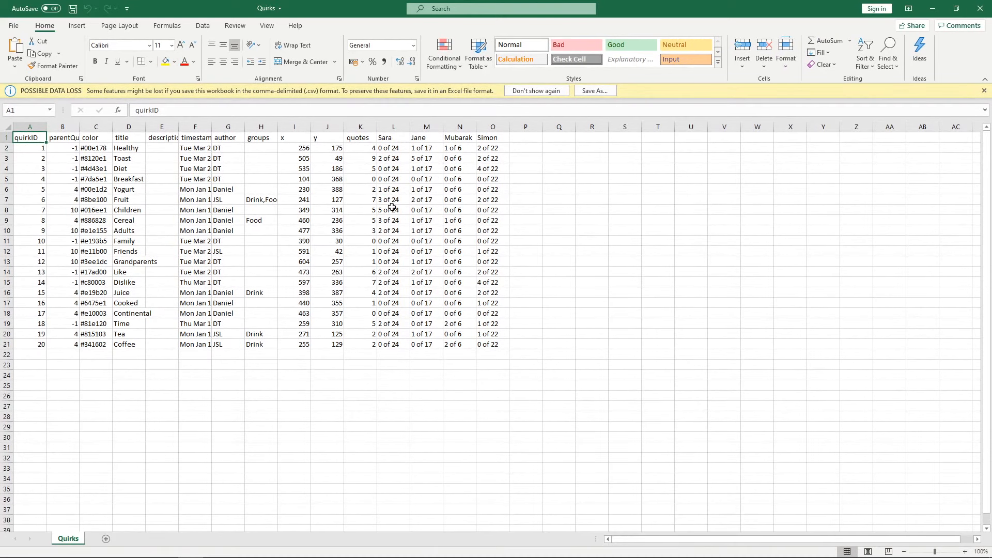
left_click(465, 127)
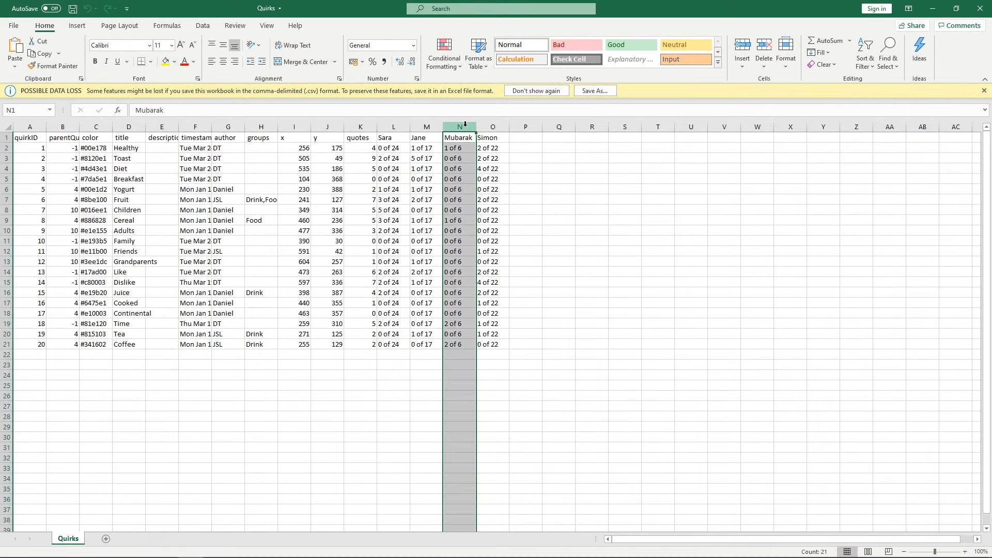
left_click(96, 126)
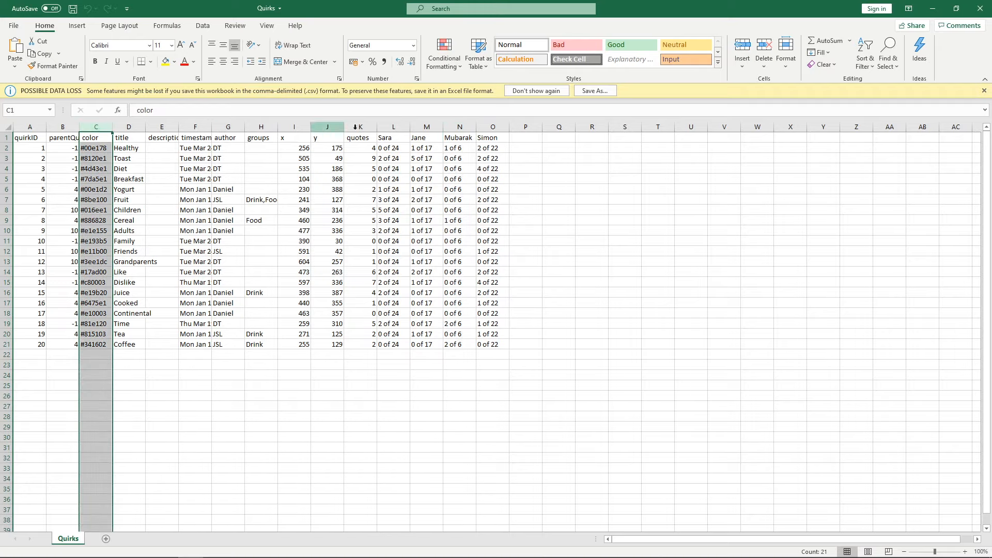
left_click(294, 126)
left_click(317, 127)
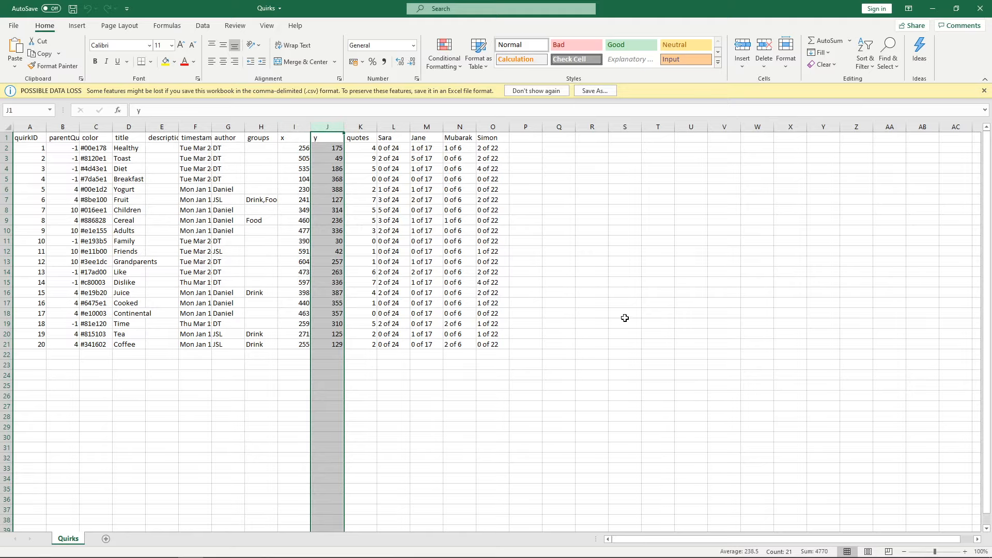
Widen the groups column to read its entries and close Quirks.csv without saving the changes.
left_click_drag(278, 127, 396, 125)
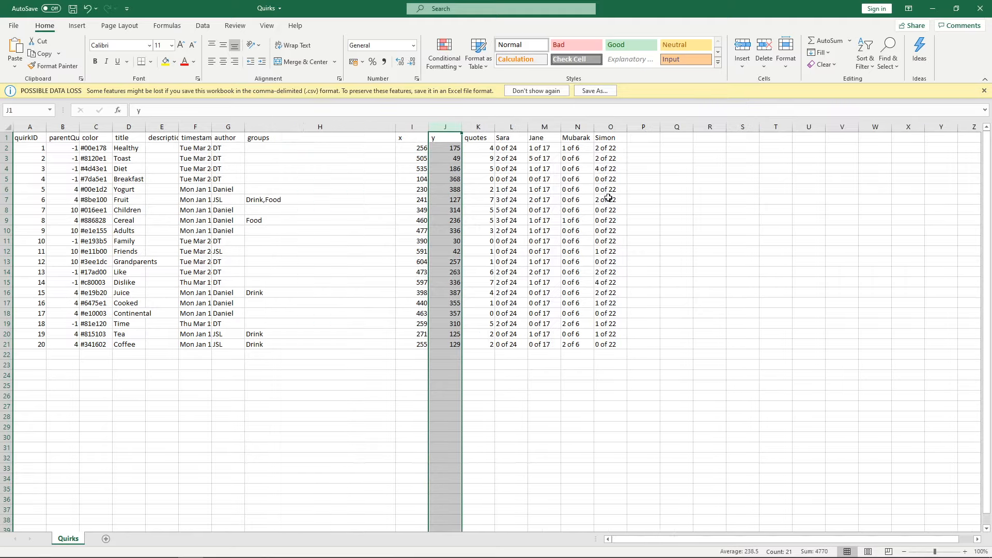
left_click(980, 9)
left_click(493, 295)
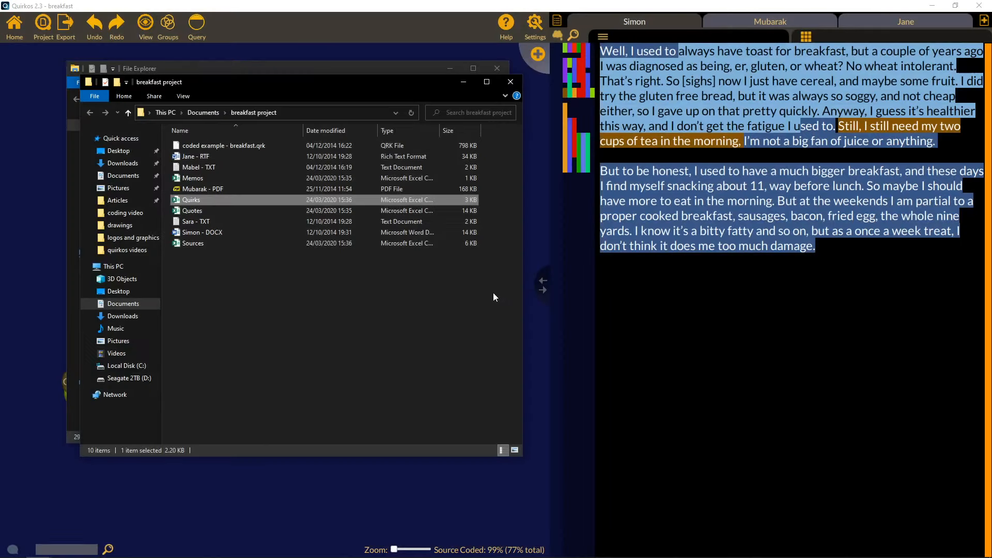
Return to the Quirkos breakfast project and review the available export formats, including REFI-QDA, without exporting anything.
left_click(516, 60)
left_click(66, 30)
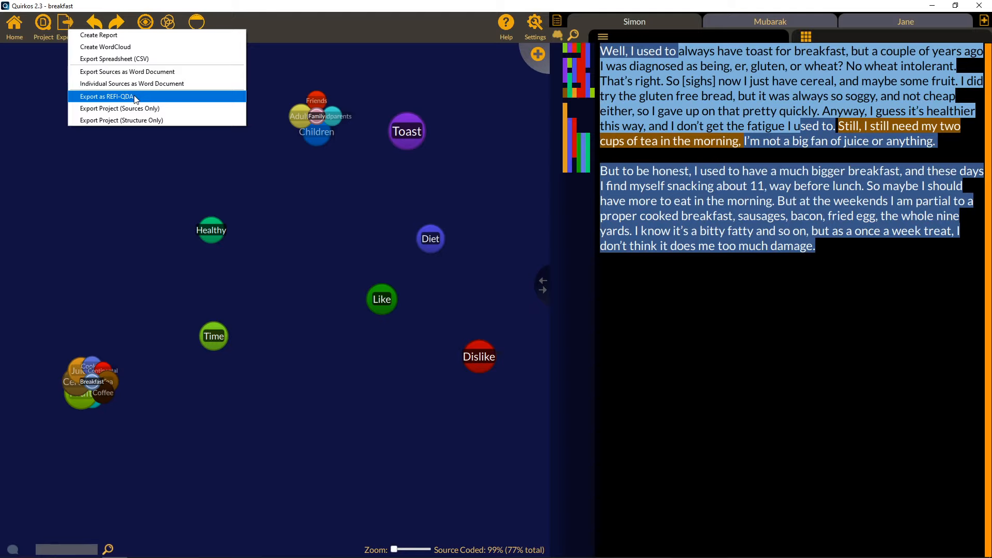
left_click(235, 162)
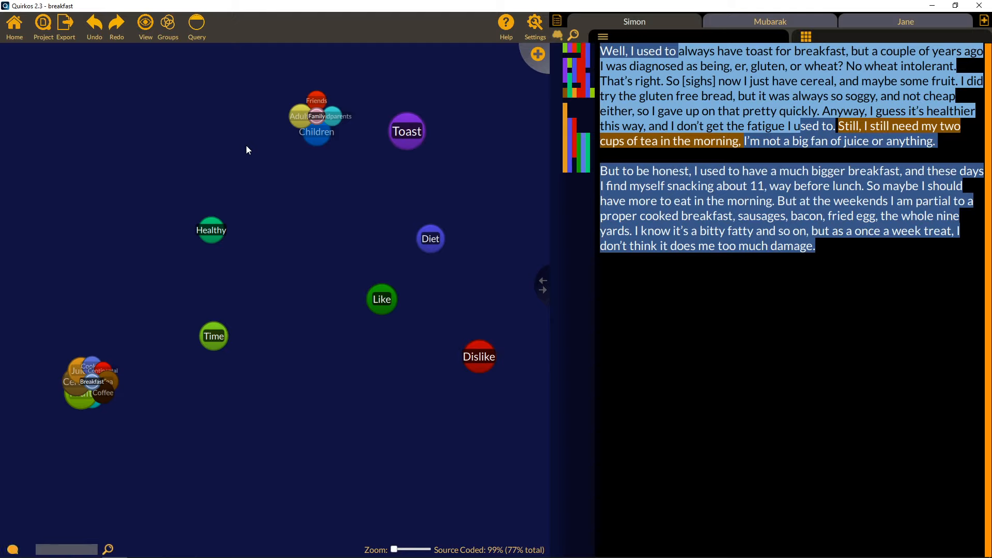
Open the project chat, make its pane narrower and shorter, and delete the grey "hello" message.
left_click(13, 548)
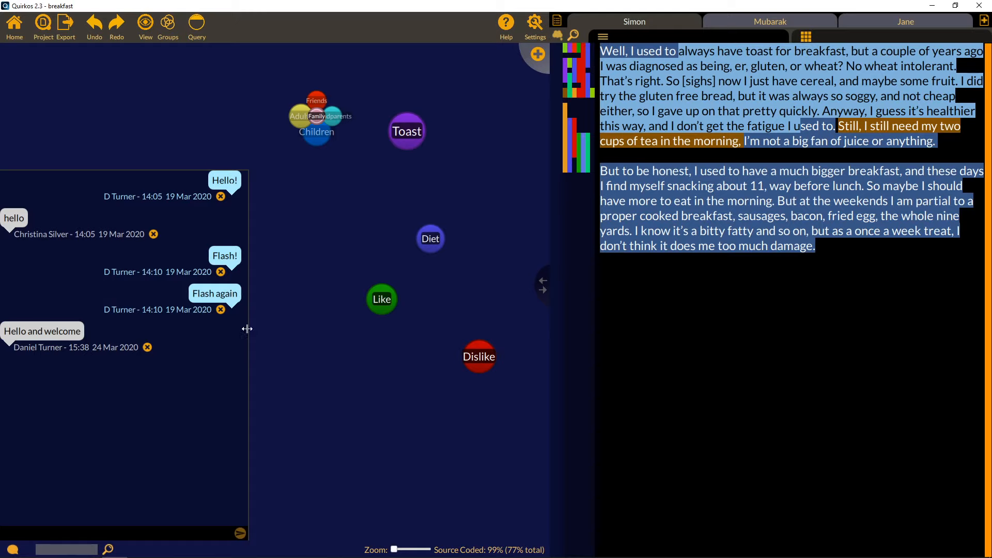
left_click_drag(247, 329, 183, 344)
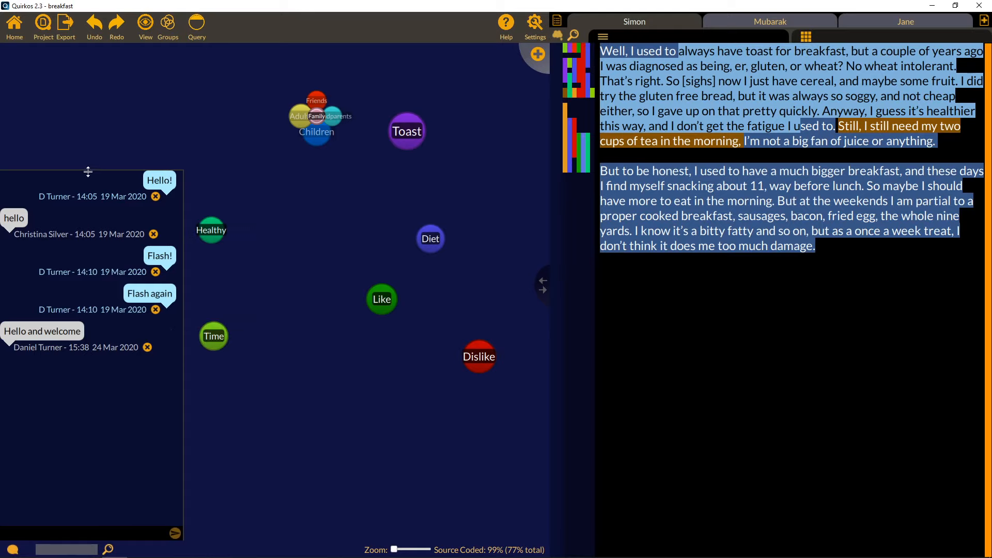
left_click_drag(88, 172, 78, 298)
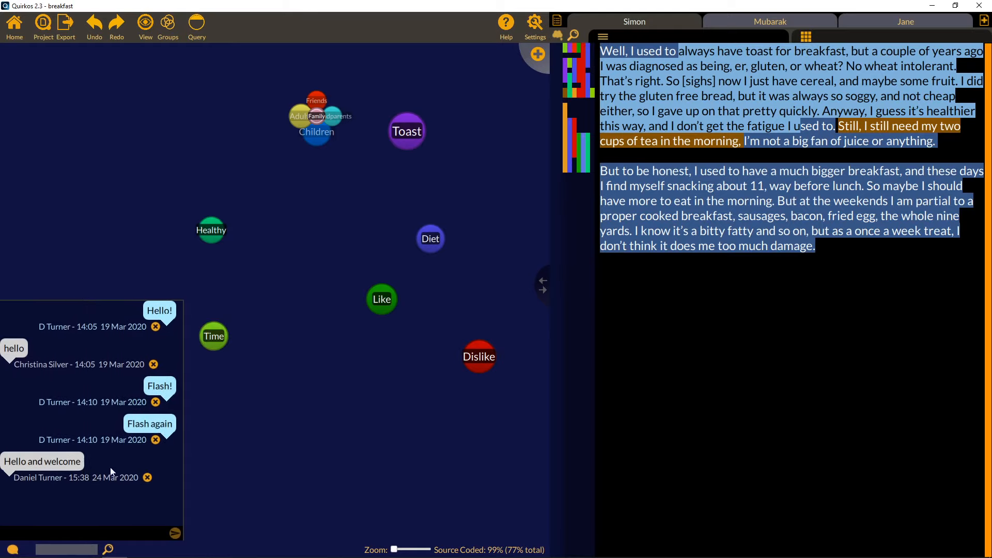
left_click(154, 365)
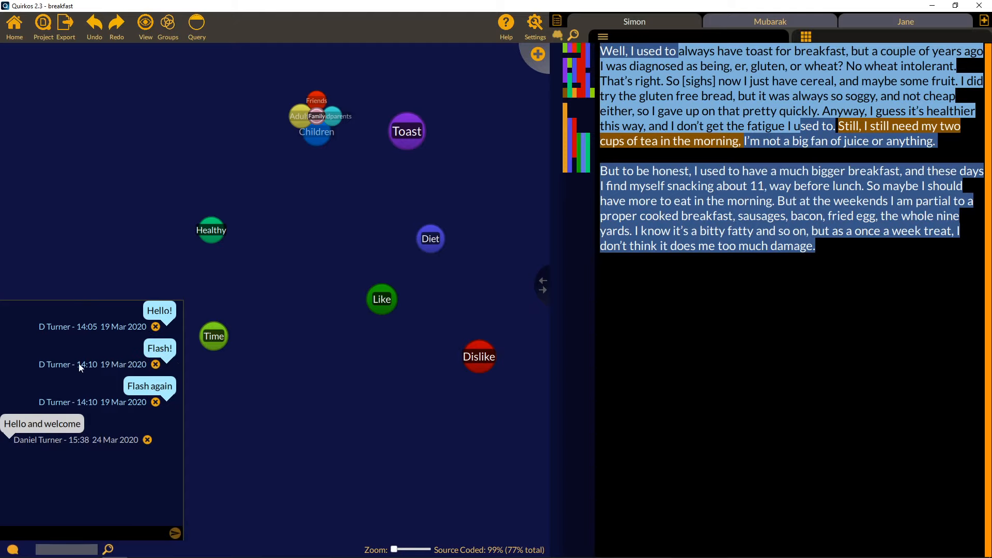
Send the chat messages "How's it going?" and "How should we code this difficult theme?".
left_click(130, 531)
type("How's it going?")
key("Return")
type("How sh")
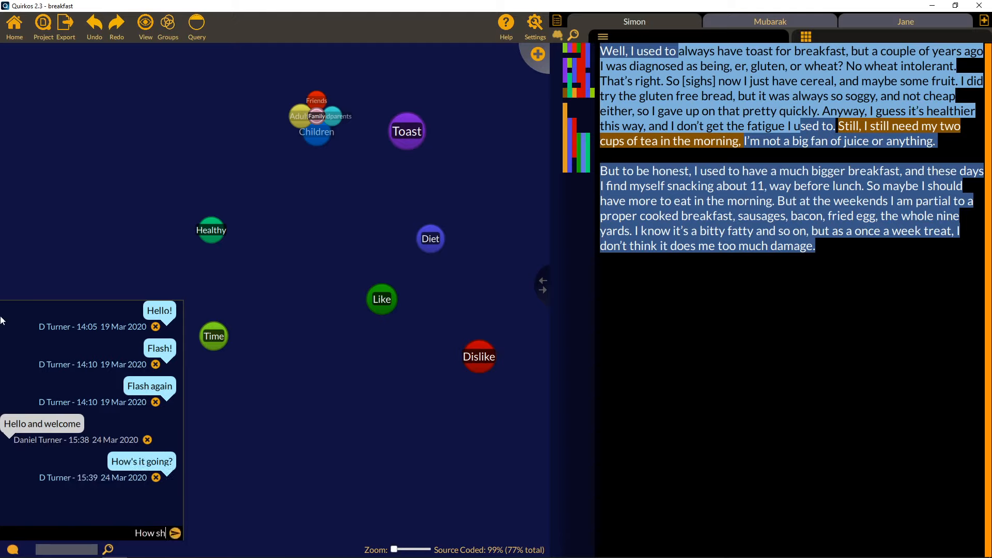
type("ould we code this difficult theme?")
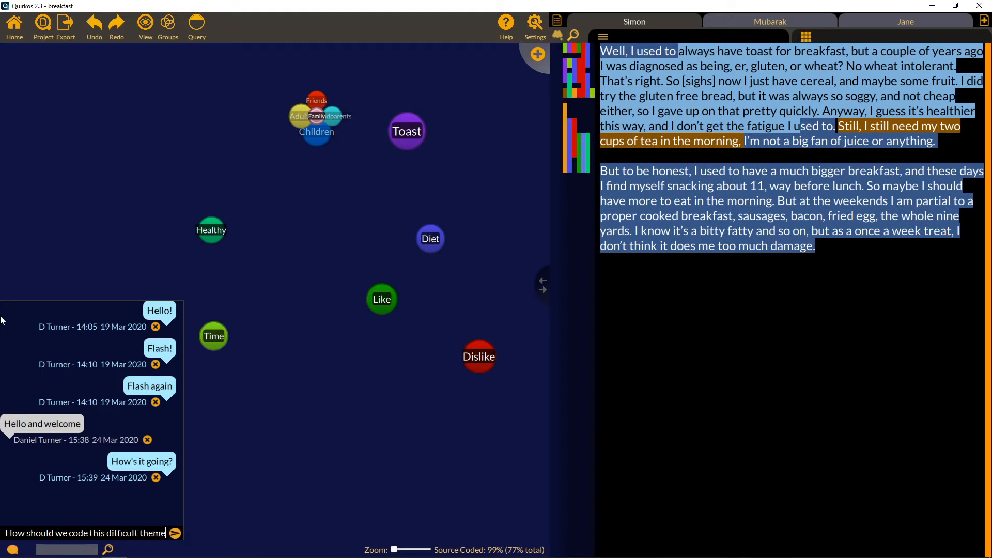
key("Return")
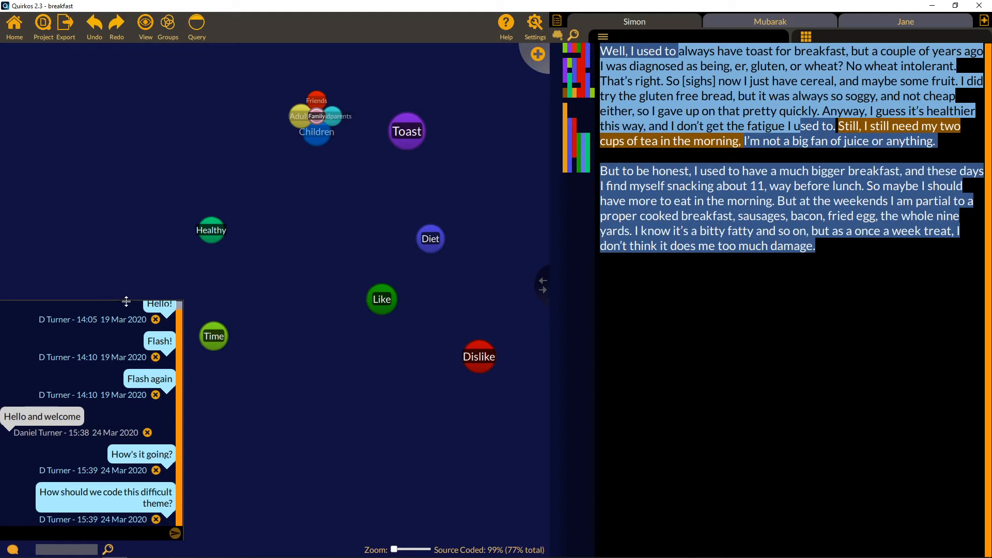
Make the chat pane taller and send the message "Day 1, just starting!".
left_click_drag(125, 302, 126, 221)
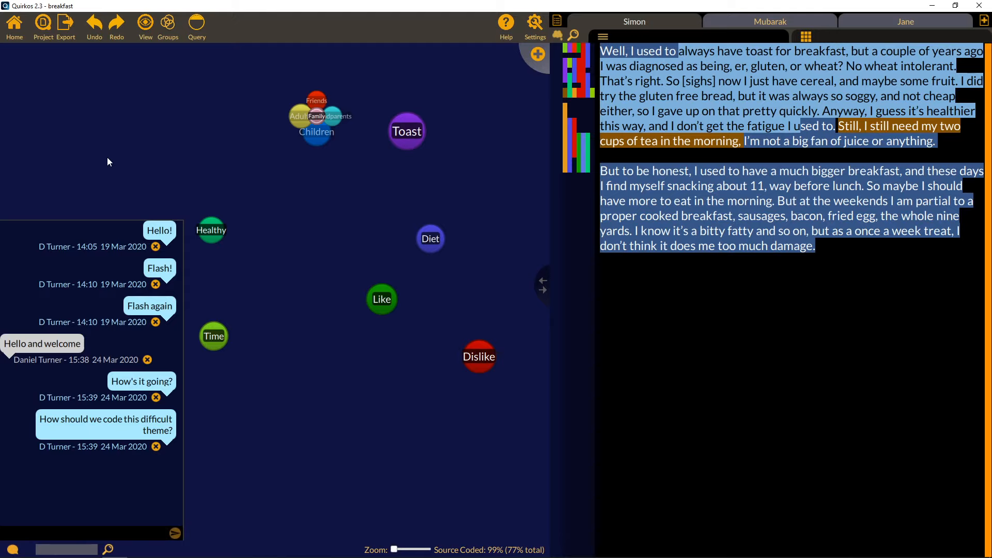
type("Day 1, just starting!")
key("Return")
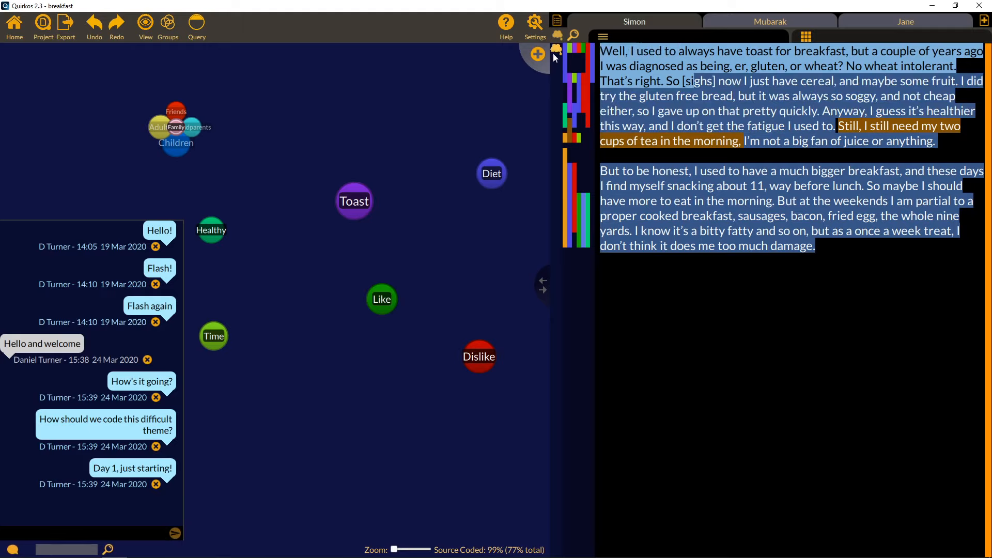
View the memo beside the source text and the project management options, and hide the memo column and the chat.
left_click(556, 50)
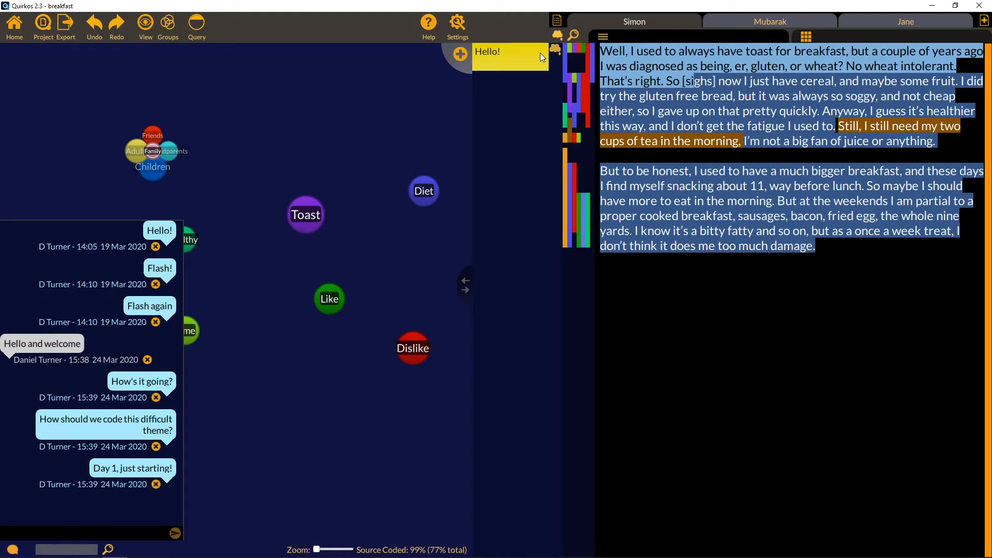
left_click(46, 23)
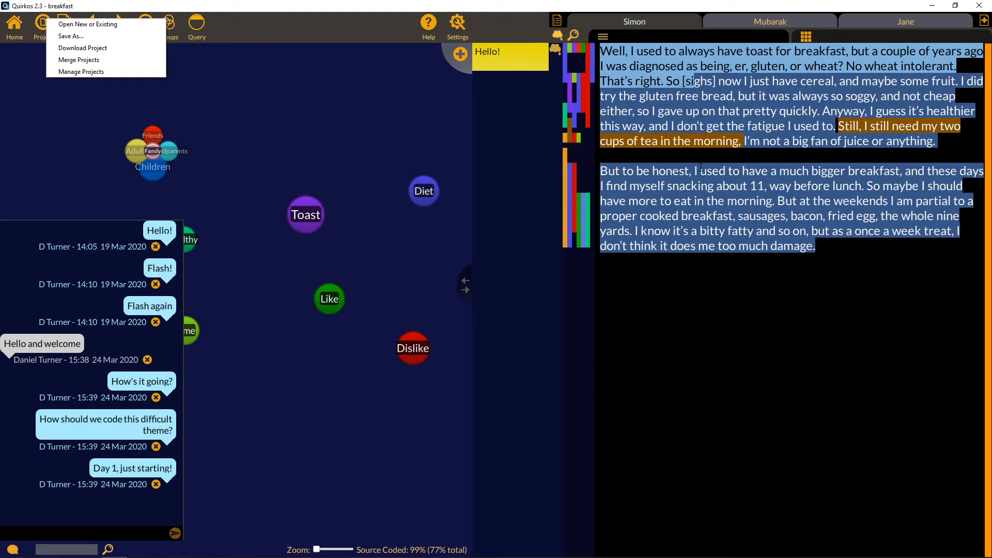
left_click(578, 93)
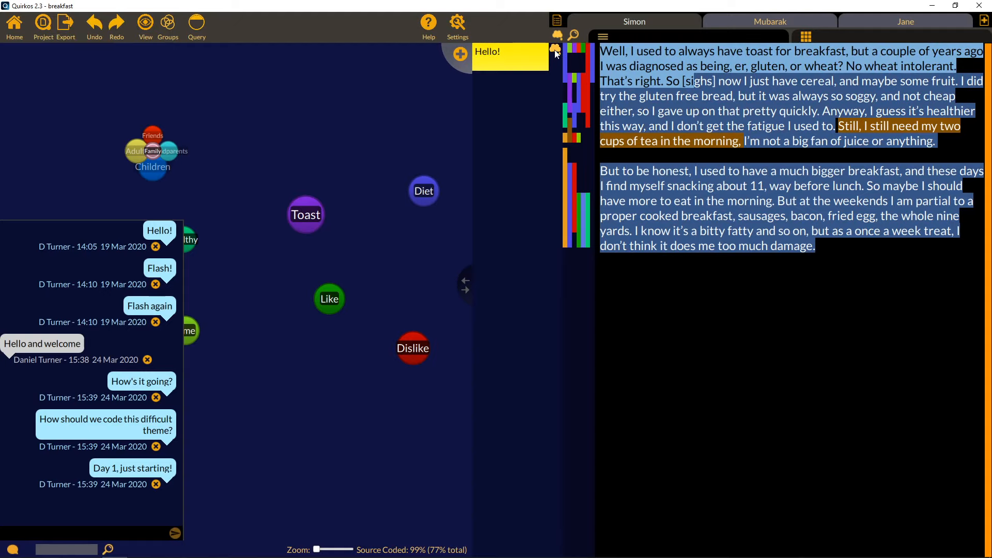
left_click(557, 34)
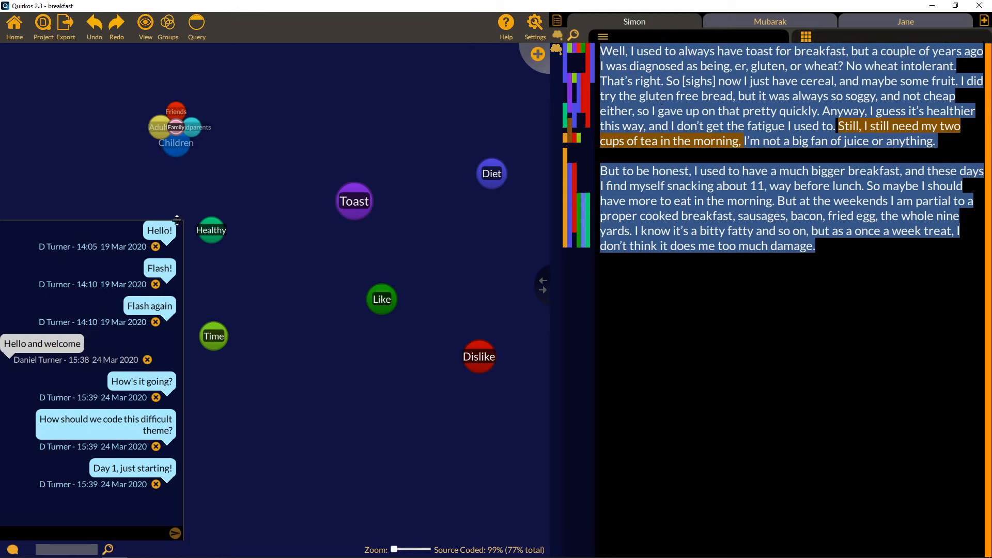
left_click(13, 548)
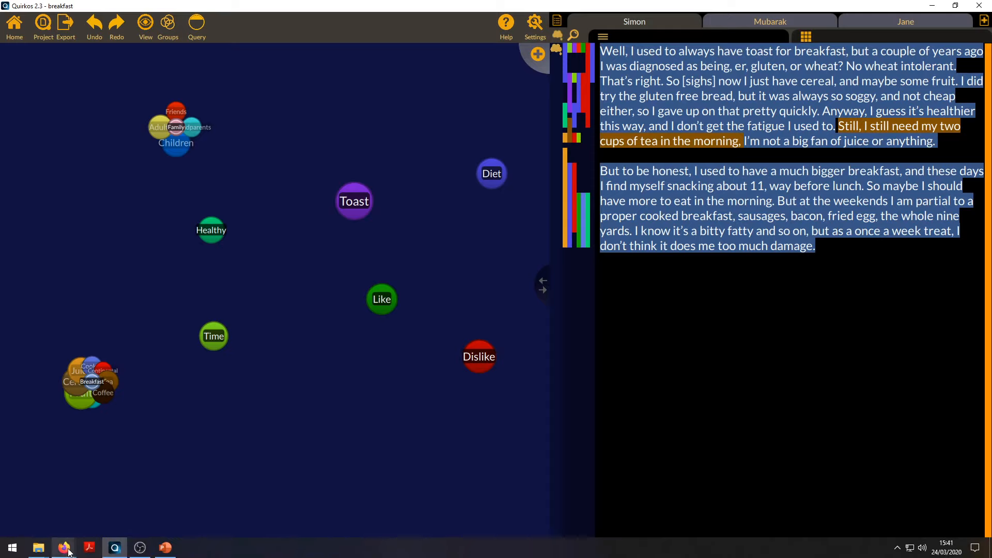
Undo the last move of the Family Quirk group on the canvas.
mouse_move(69, 552)
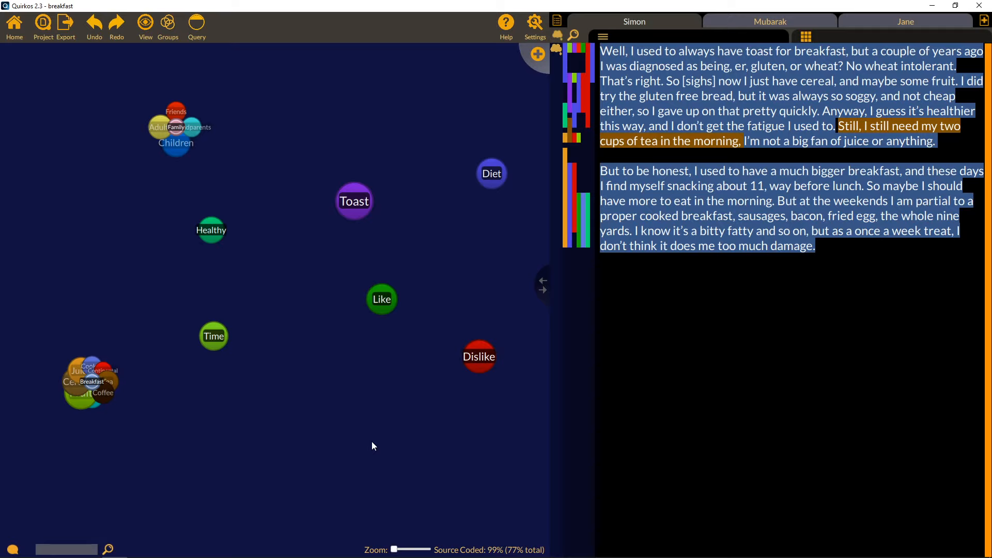
left_click(94, 25)
left_click(114, 32)
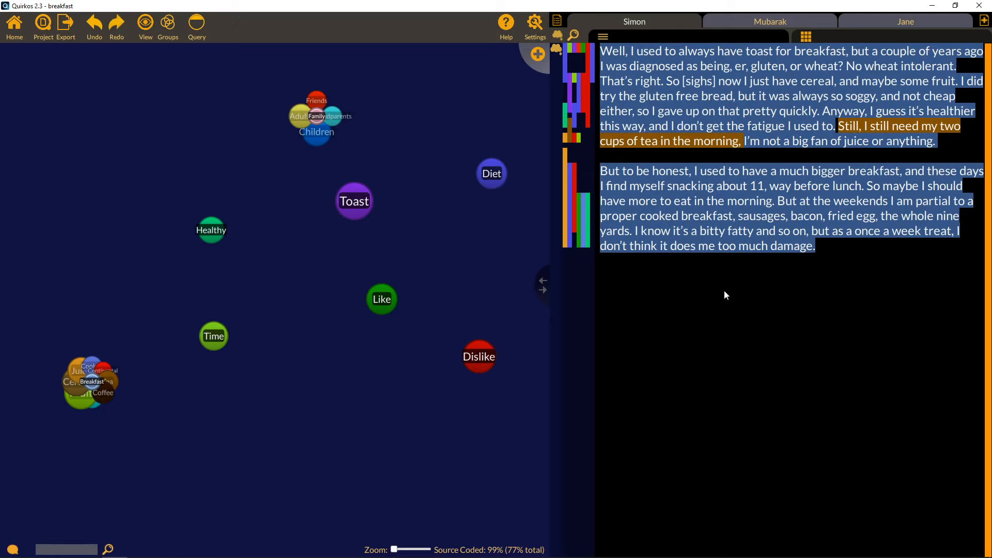
Assign the T key as the coding shortcut for the Toast Quirk.
left_click(535, 24)
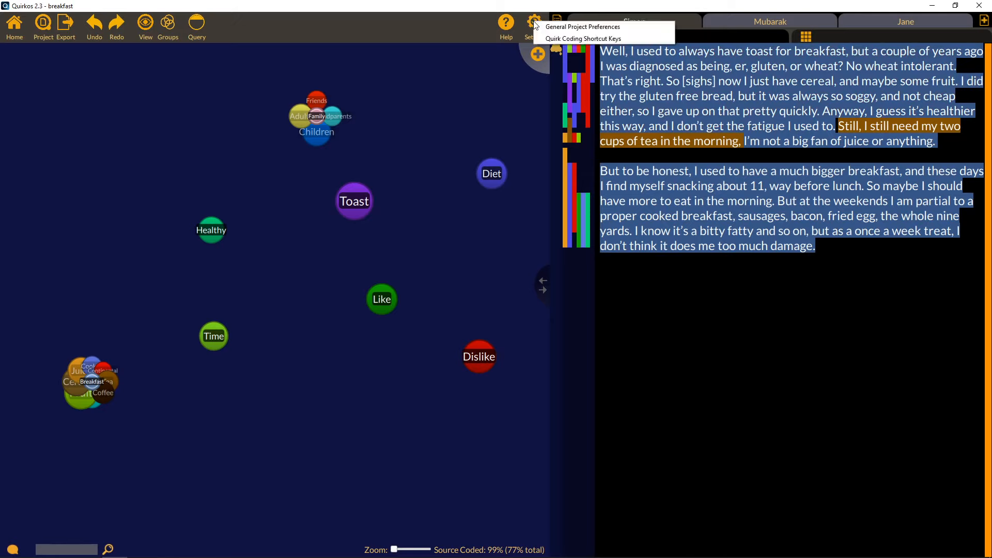
left_click(592, 39)
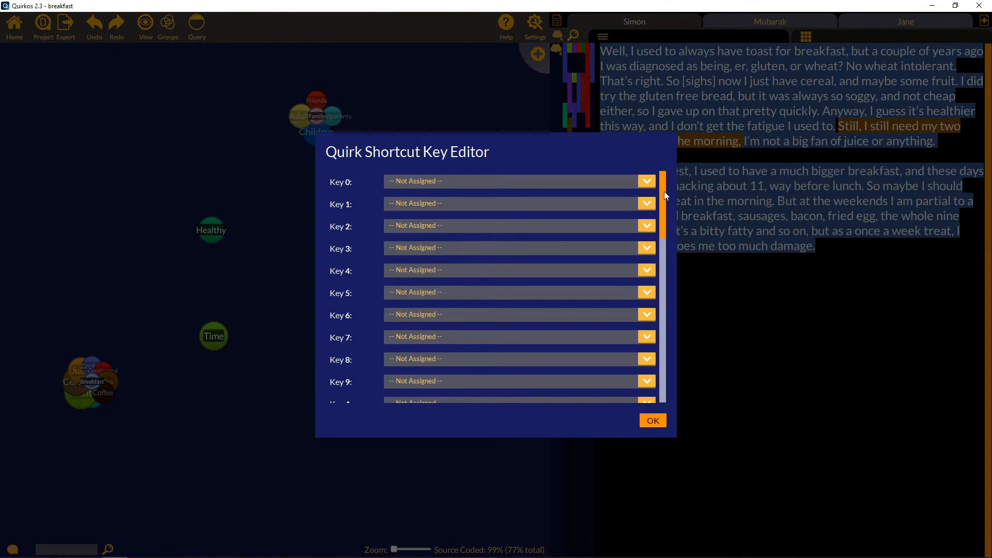
left_click_drag(664, 195, 665, 347)
left_click(646, 318)
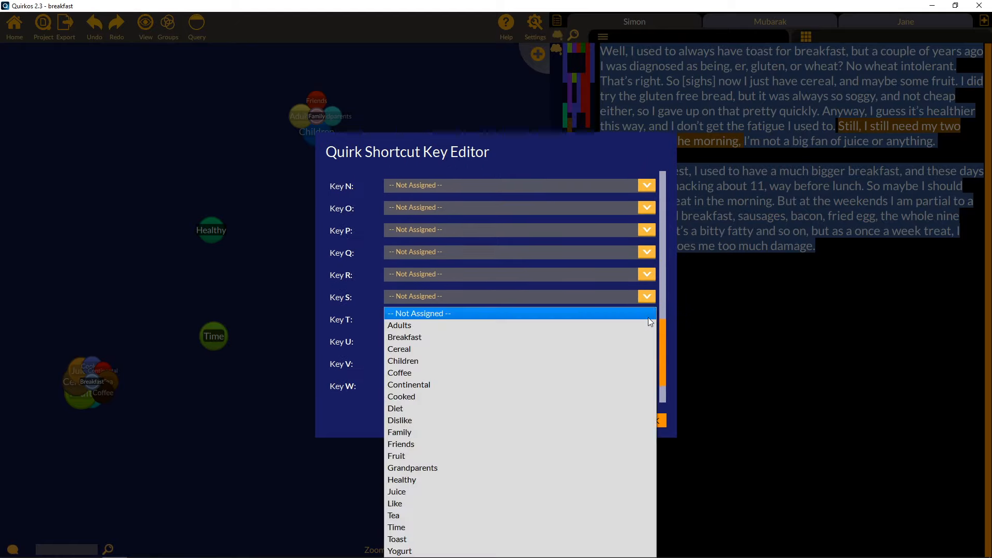
left_click(587, 539)
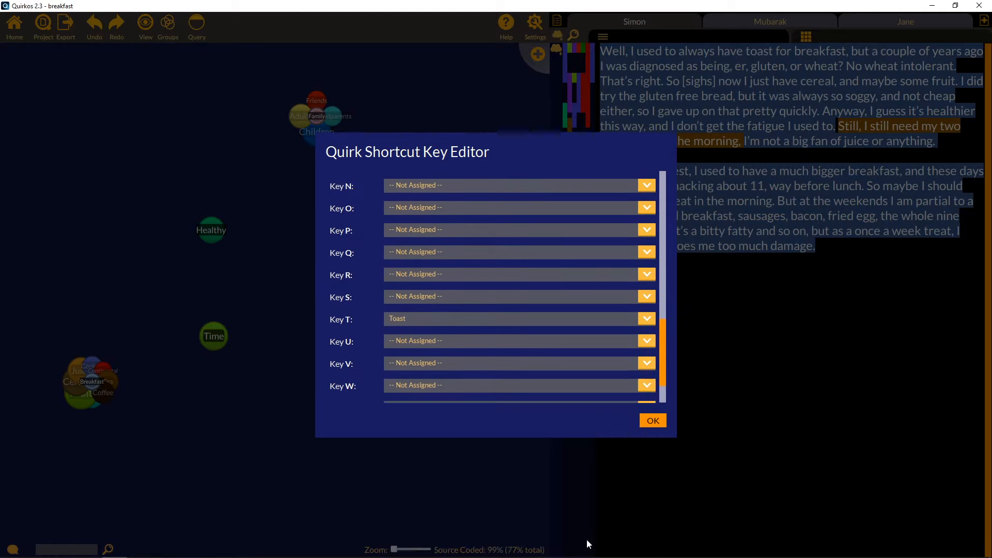
left_click(647, 423)
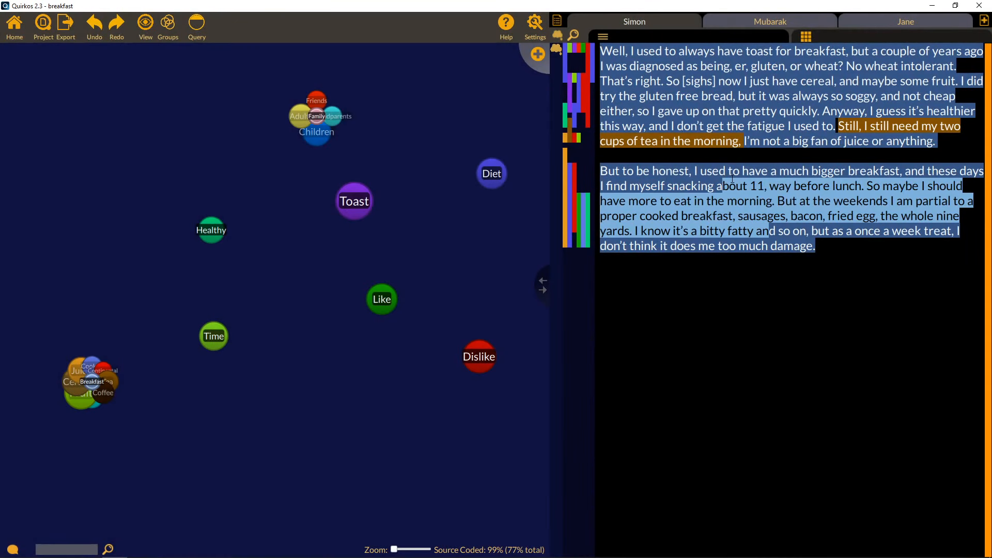
Code the "about 11, way before lunch" and "now I just have cereal" passages to Toast using its coding shortcut, and clear the text selection.
key("t")
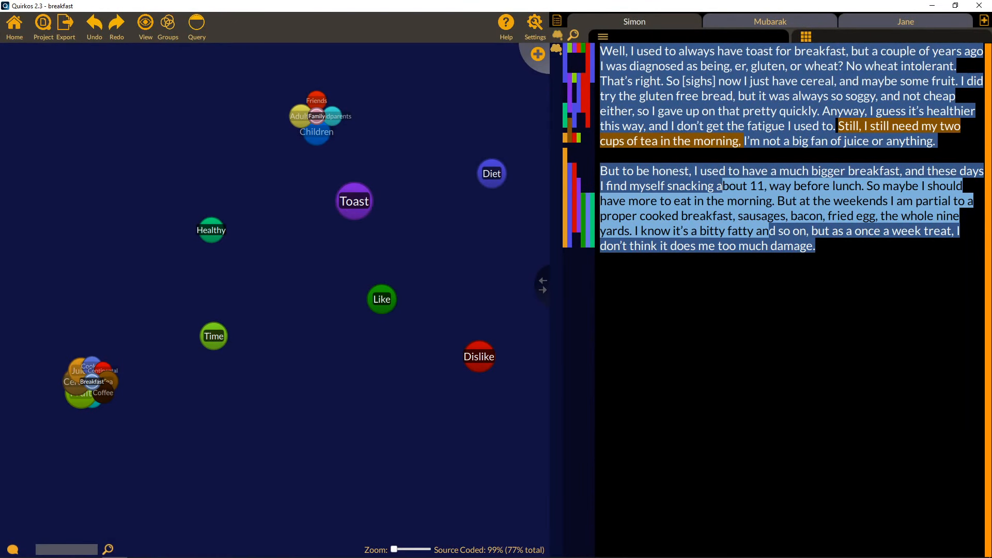
left_click_drag(718, 81, 744, 126)
key("t")
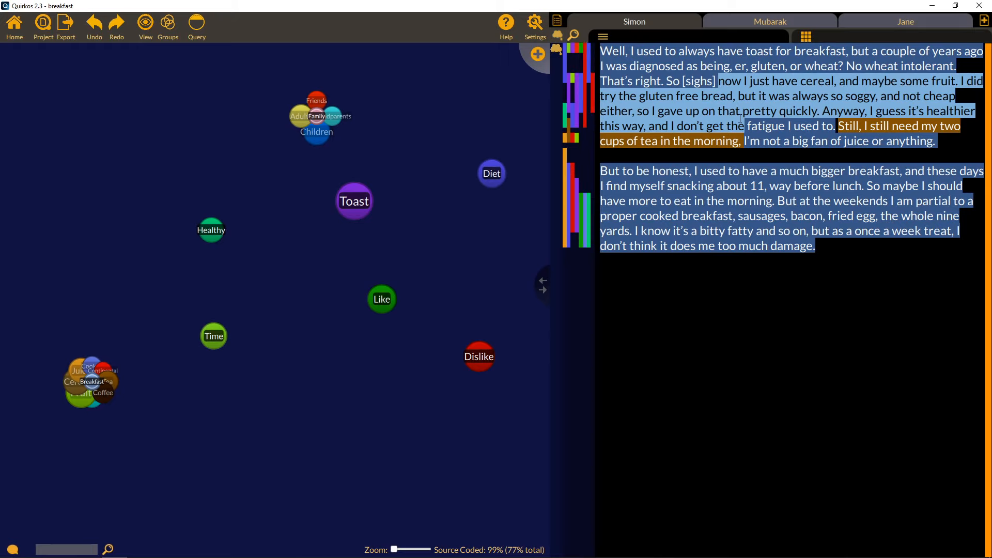
left_click(783, 198)
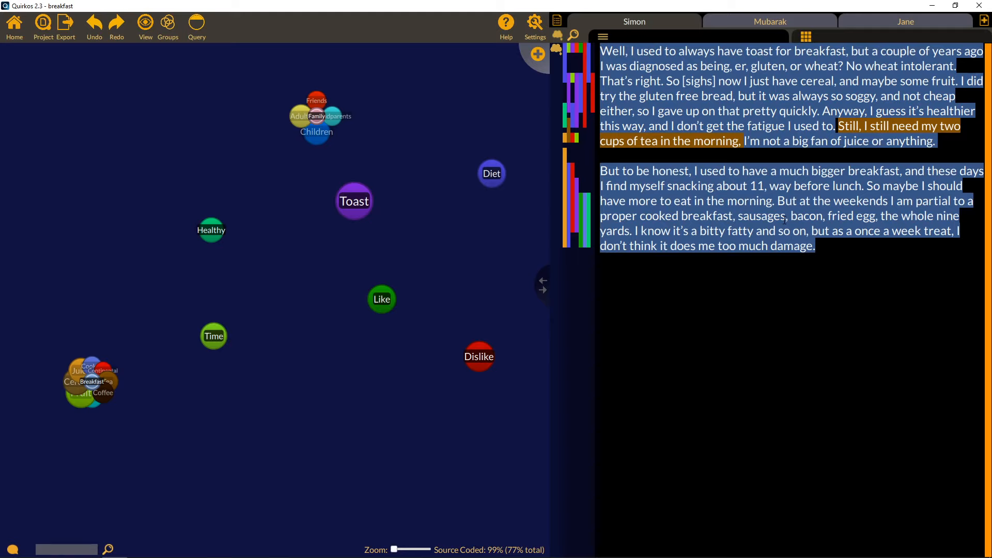
left_click(67, 551)
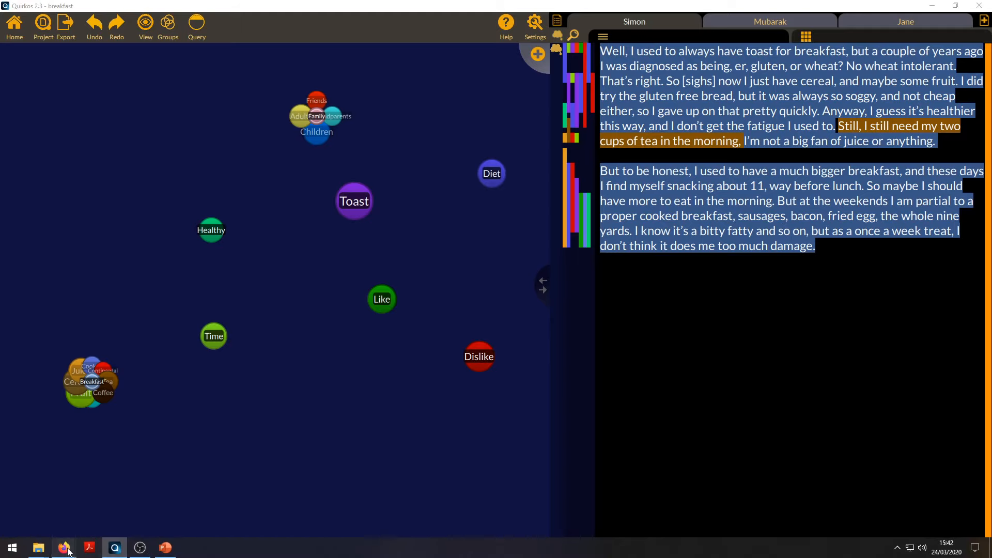
left_click(218, 494)
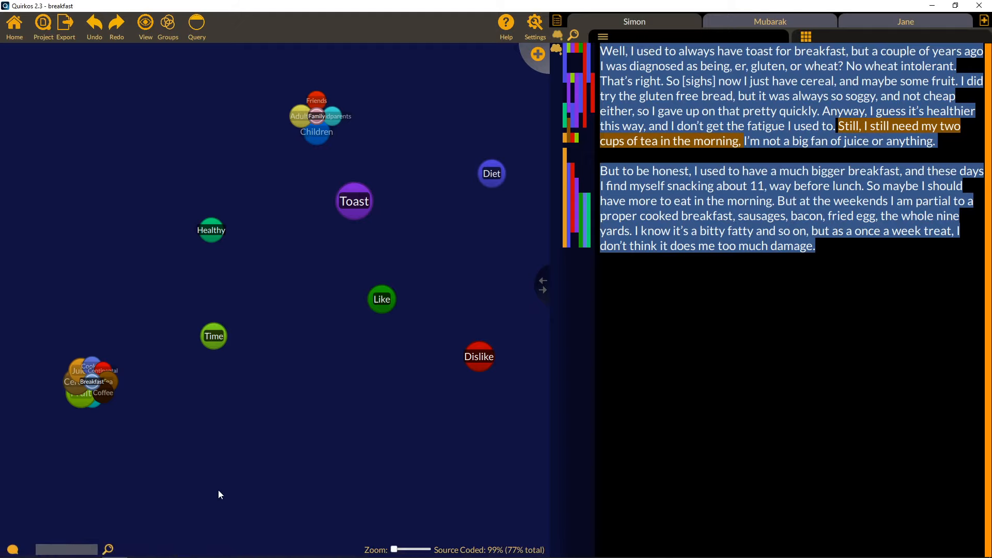